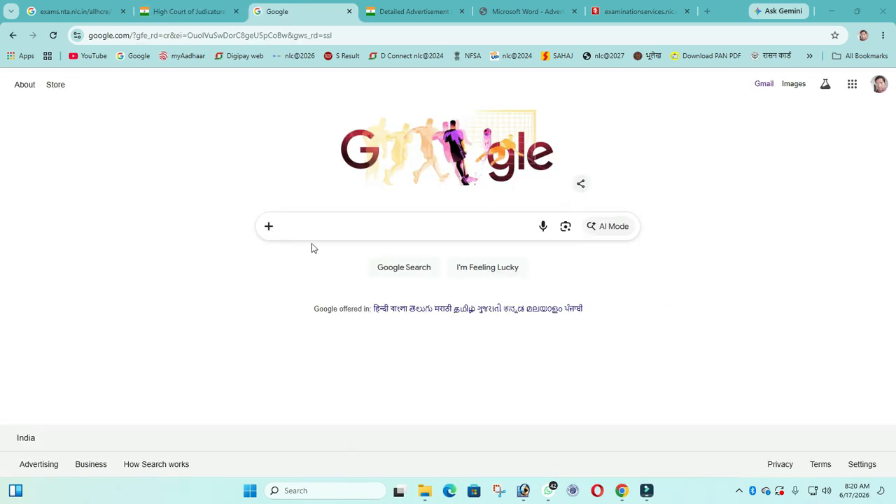
Step: Paste exams.nta.nic.in/allhcre/ into Google to reach the Allahabad High Court recruitment portal
left_click(310, 227)
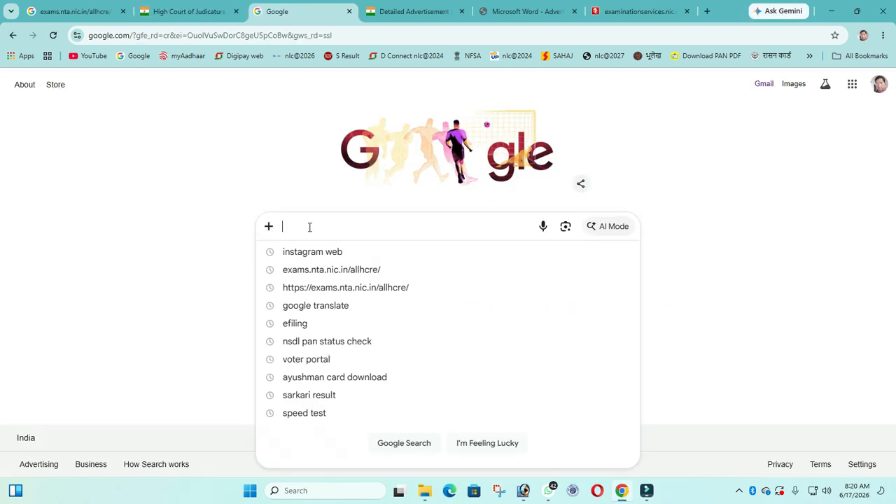
type("exams.nta.nic.in/allhcre/")
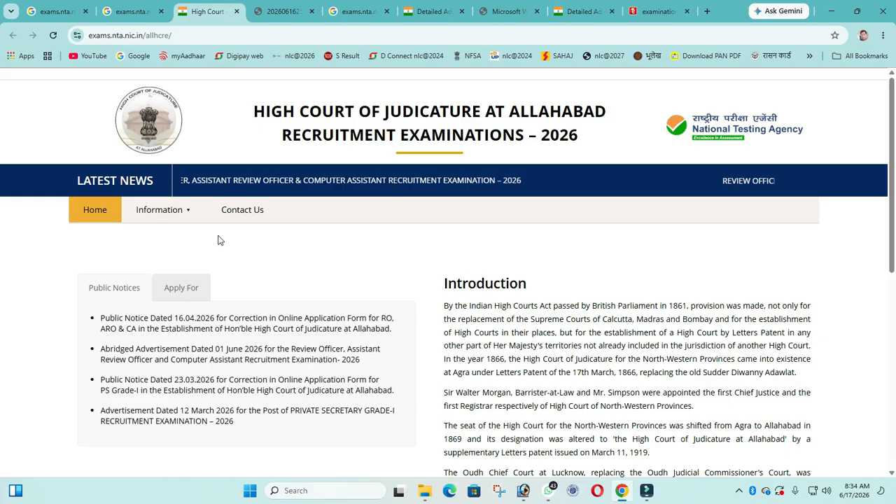
Step: From Apply For, pick the Review Officer 2026 exam and start its online application
left_click(181, 292)
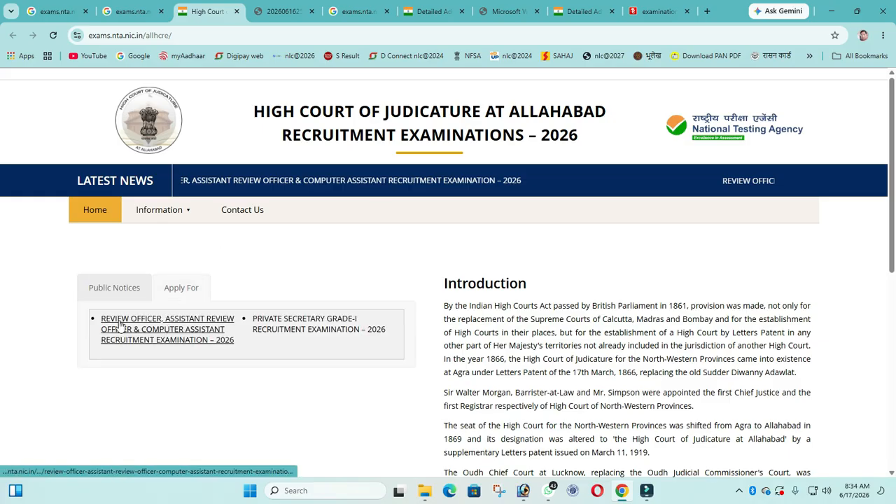
left_click(160, 338)
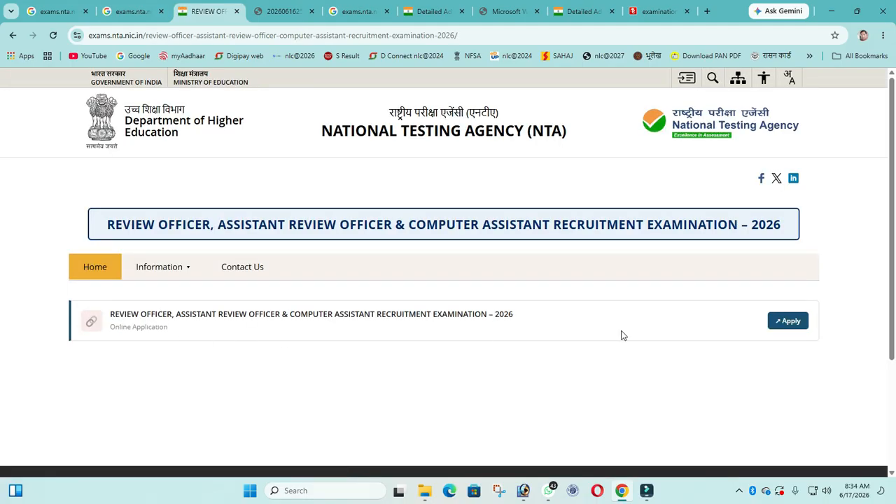
left_click(789, 322)
scroll(461, 293, "down", 3)
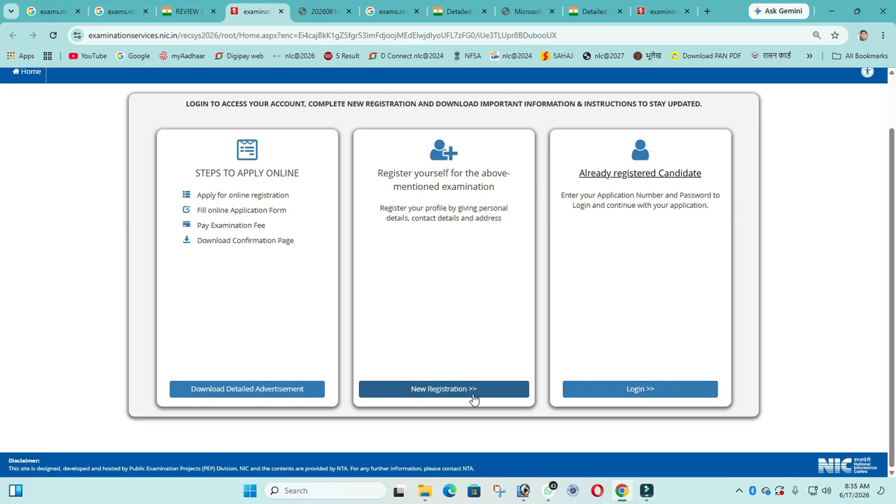
Step: Choose New Registration, accept the instructions declaration and proceed to the blank registration form
left_click(457, 393)
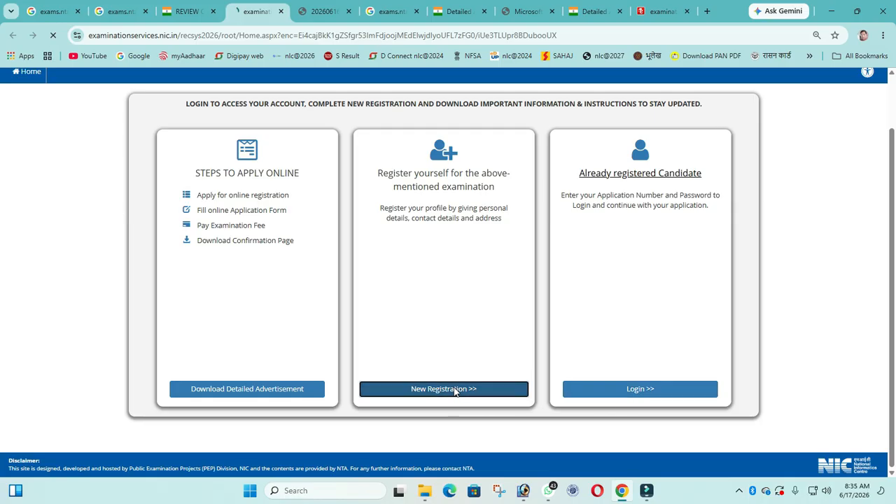
scroll(451, 334, "down", 2)
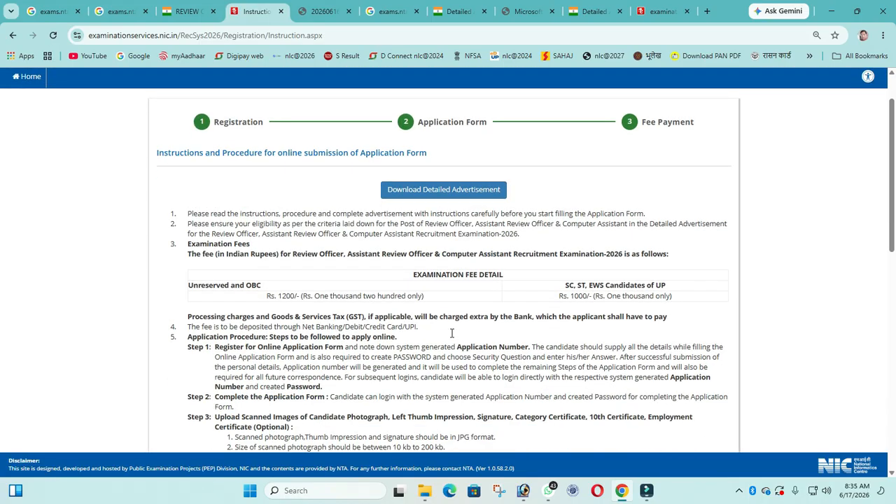
scroll(451, 337, "down", 5)
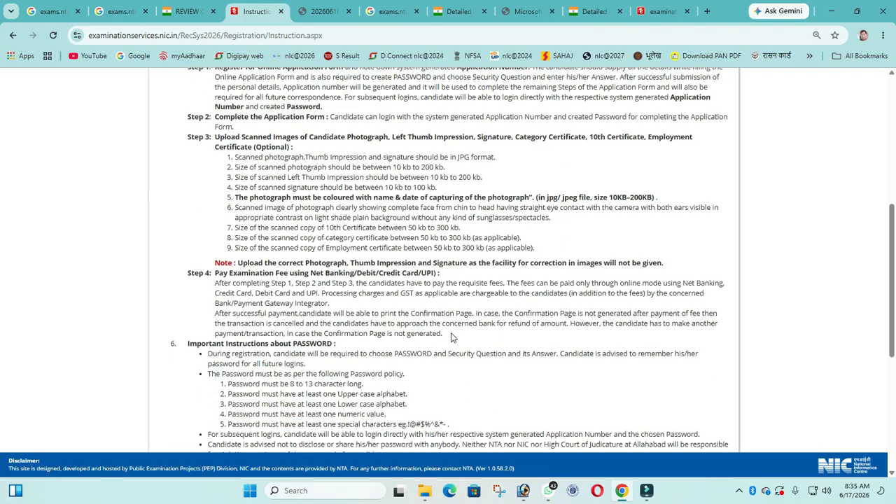
scroll(429, 350, "down", 2)
left_click(165, 439)
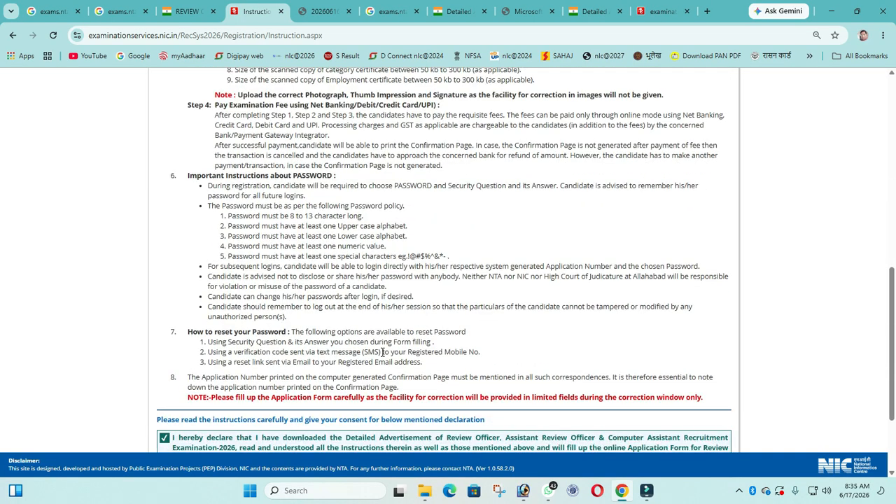
scroll(168, 440, "down", 2)
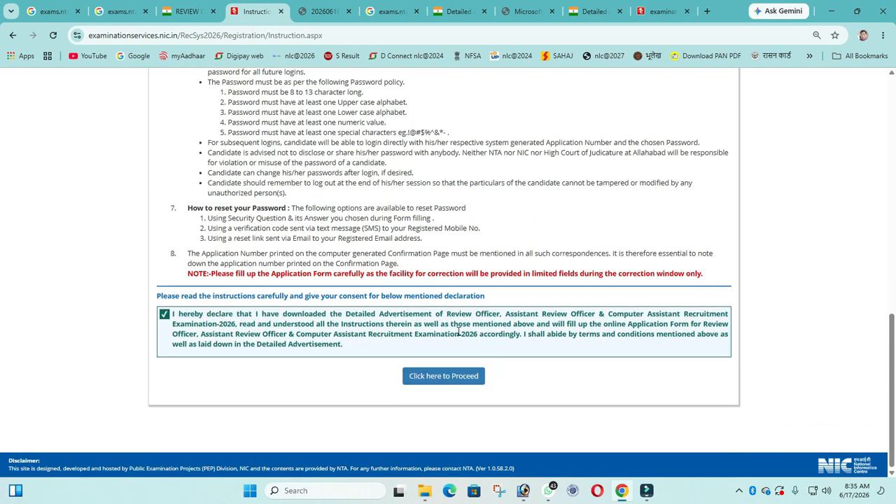
left_click(458, 379)
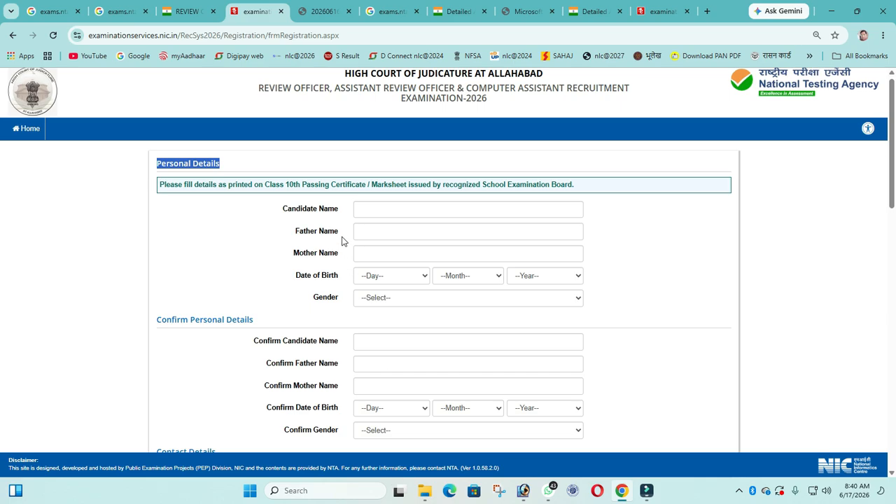
Step: Fill candidate, father and mother names, date of birth, gender Male and their confirmation fields
left_click_drag(277, 210, 339, 213)
left_click_drag(294, 235, 336, 233)
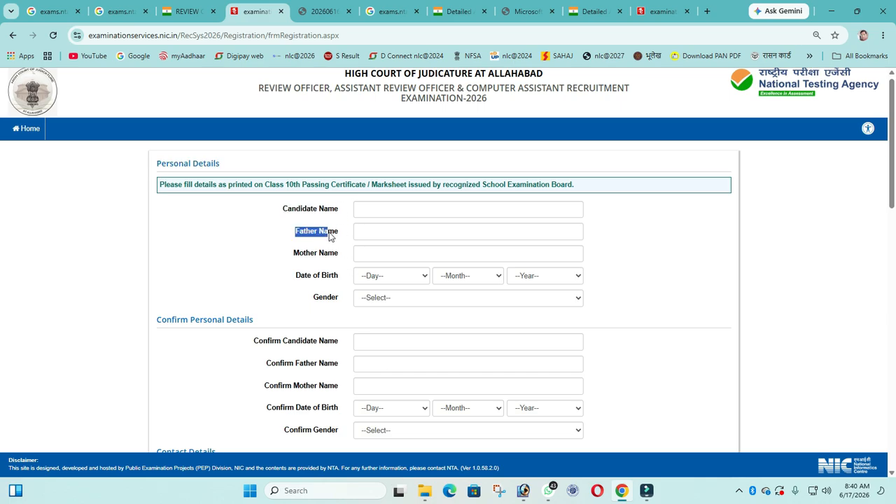
left_click_drag(294, 258, 339, 299)
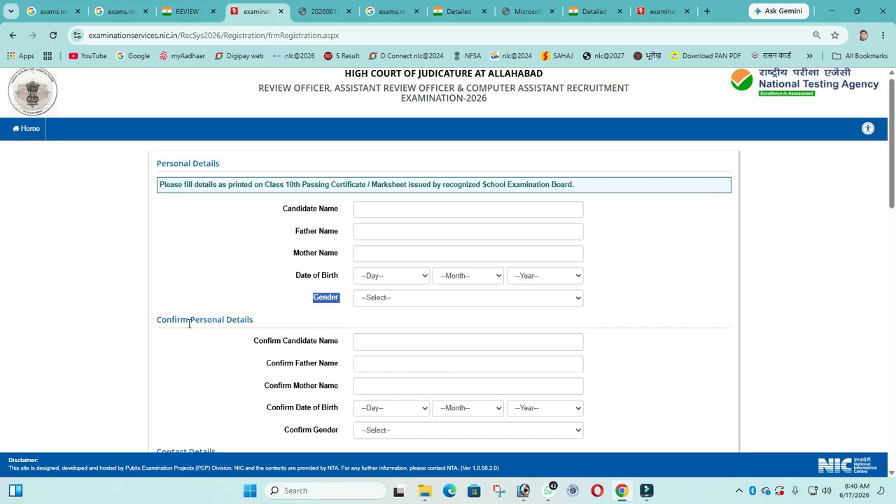
left_click_drag(274, 320, 141, 322)
scroll(242, 336, "down", 1)
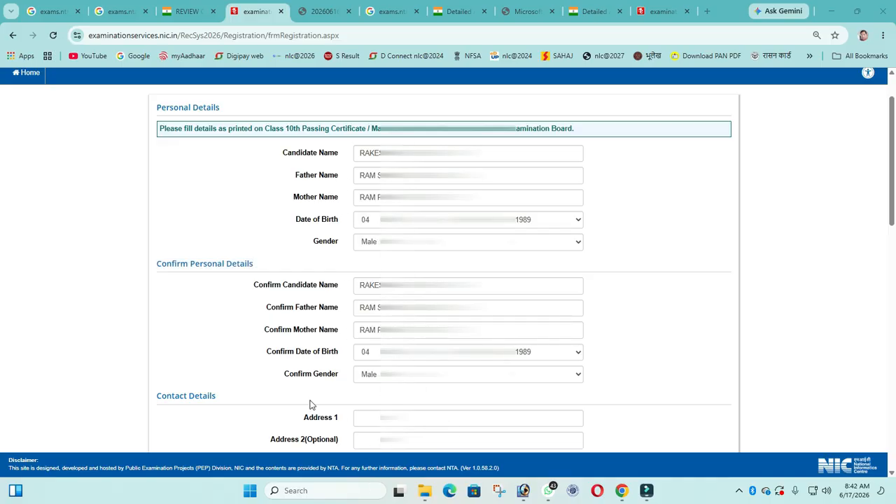
Step: Enter the India contact address, e-mail and mobile number, confirming e-mail and mobile
left_click_drag(310, 402, 154, 406)
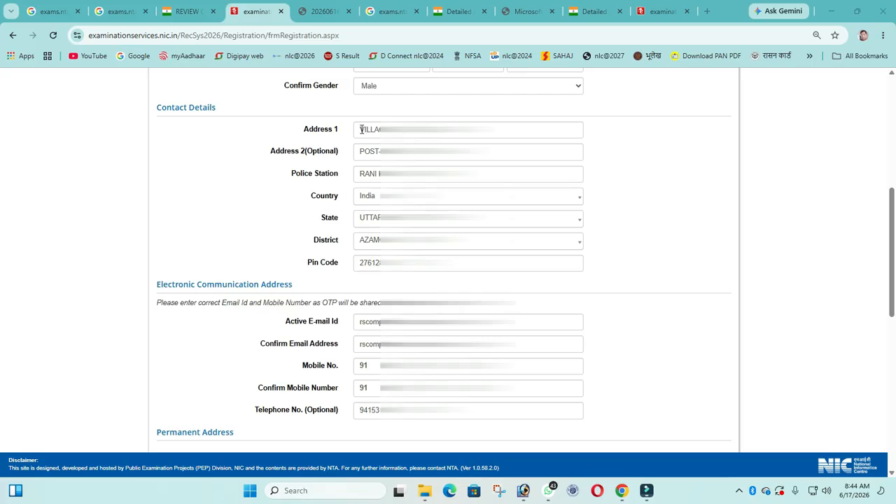
triple_click(358, 129)
triple_click(356, 150)
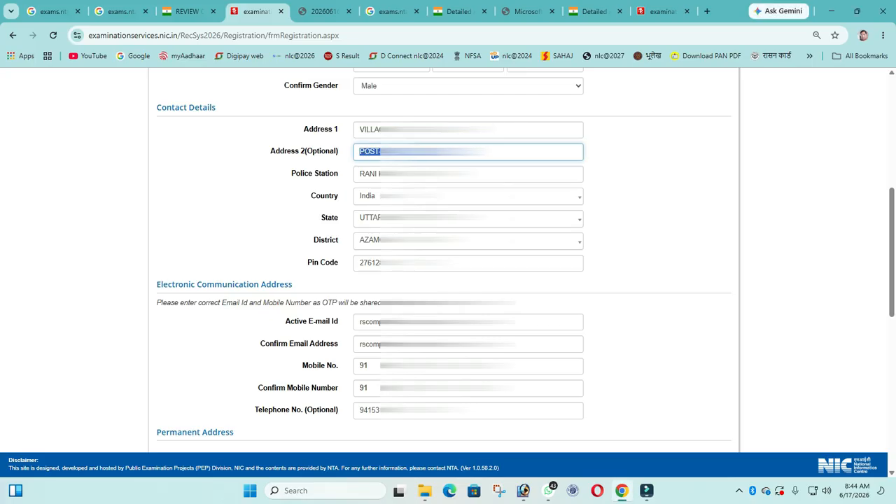
triple_click(356, 174)
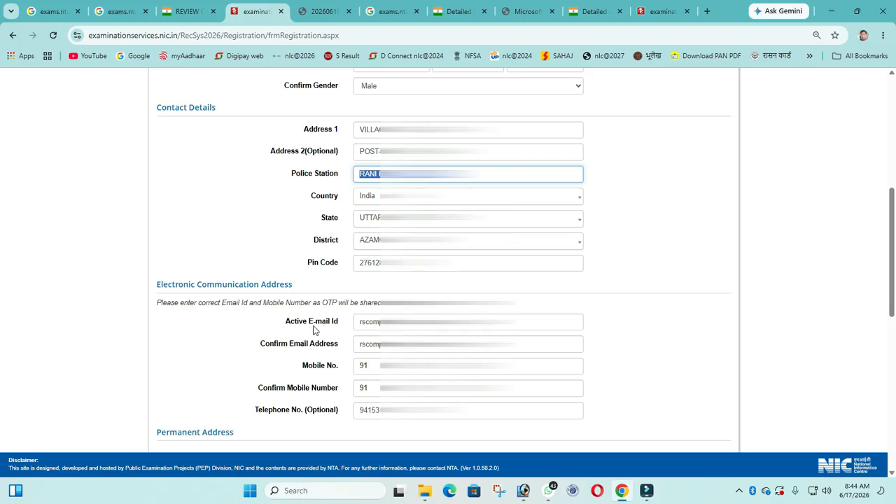
left_click_drag(286, 322, 339, 328)
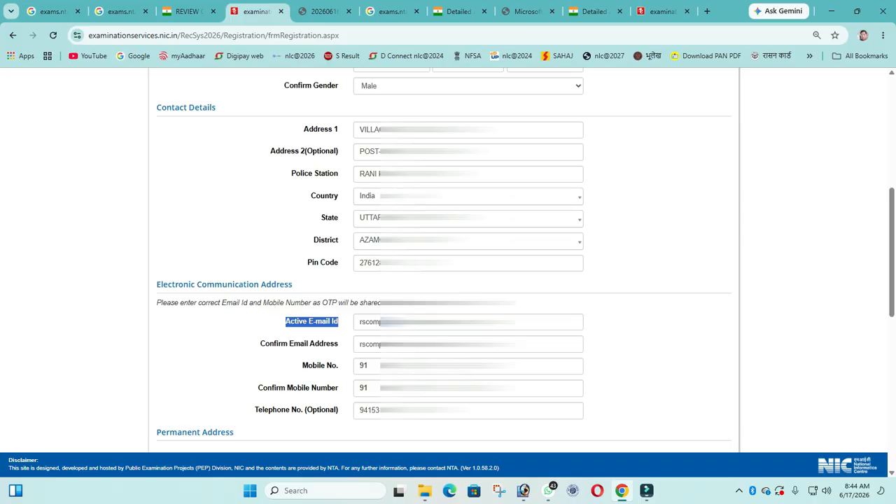
double_click(408, 366)
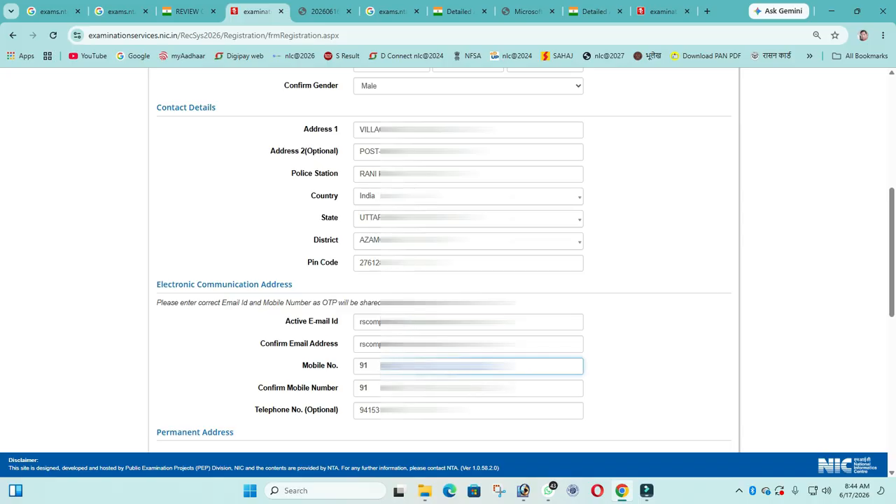
key("Tab")
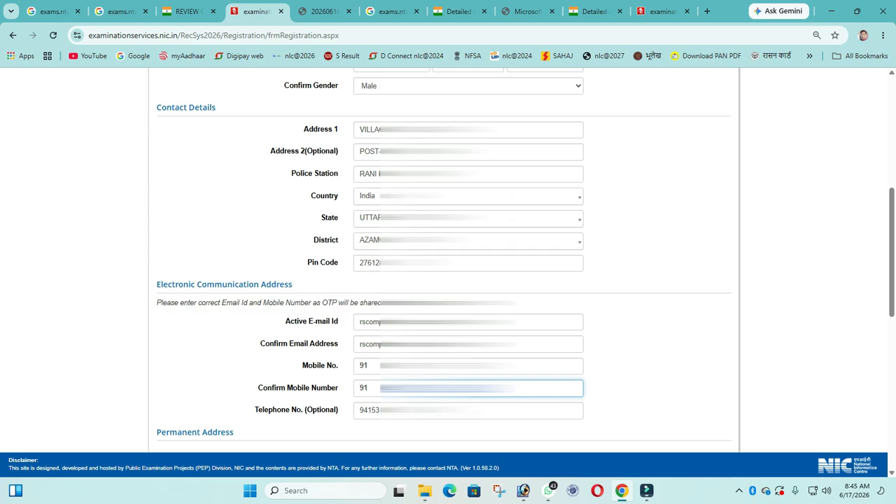
key("Tab")
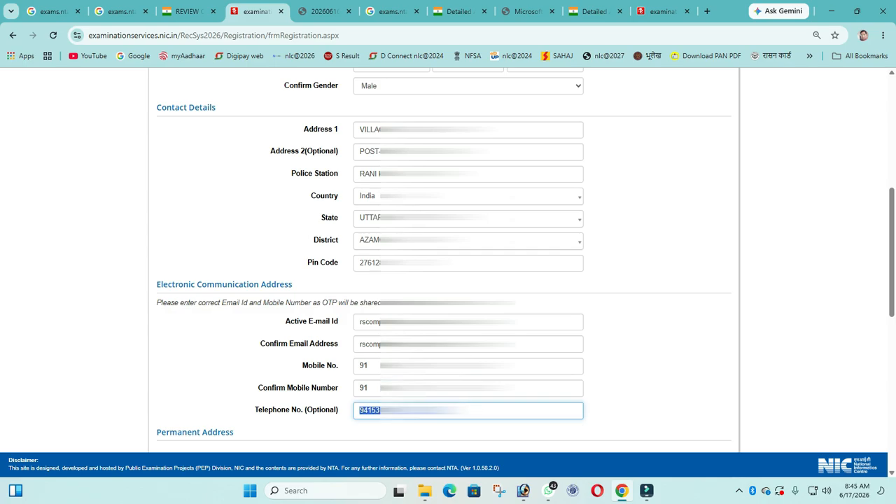
left_click_drag(254, 433, 140, 434)
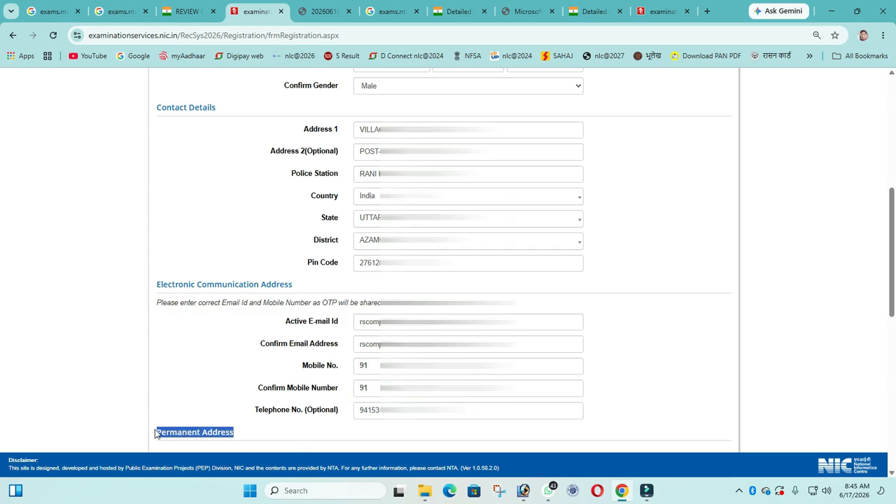
Step: Make the permanent address same as present and set the account password with its confirmation
scroll(690, 422, "down", 5)
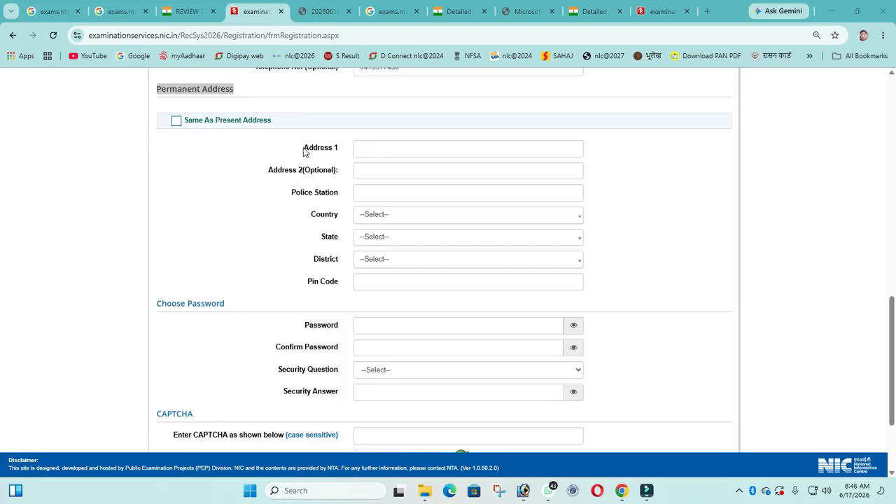
left_click(176, 121)
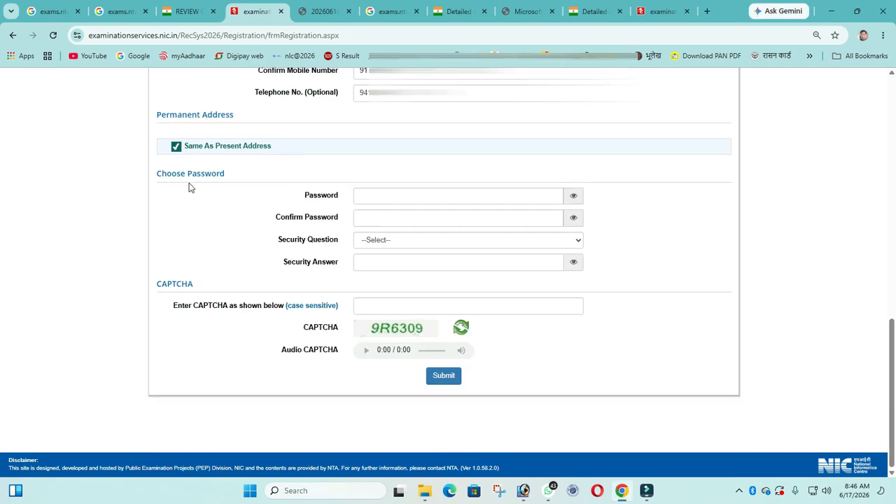
left_click_drag(234, 177, 157, 181)
left_click(383, 199)
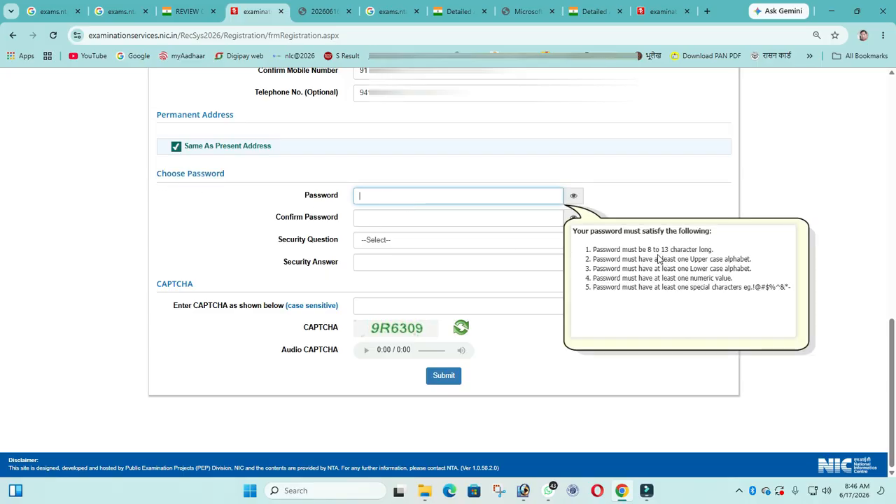
left_click_drag(715, 250, 618, 250)
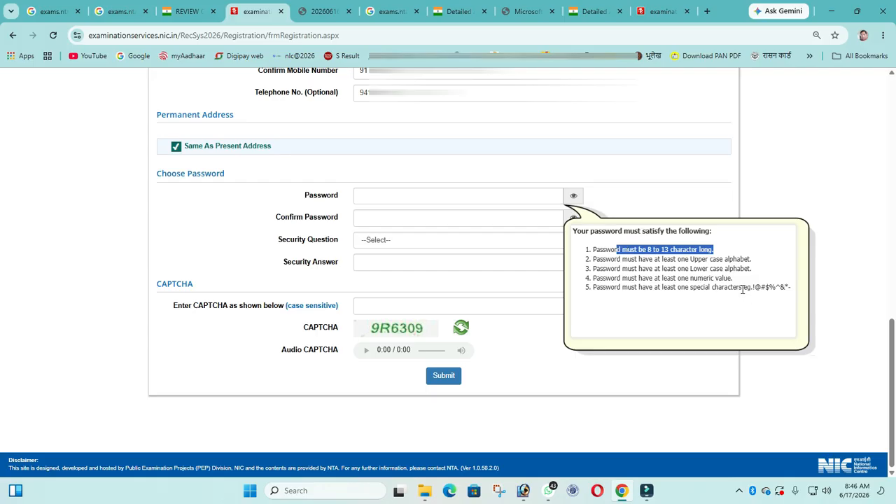
left_click_drag(743, 287, 785, 294)
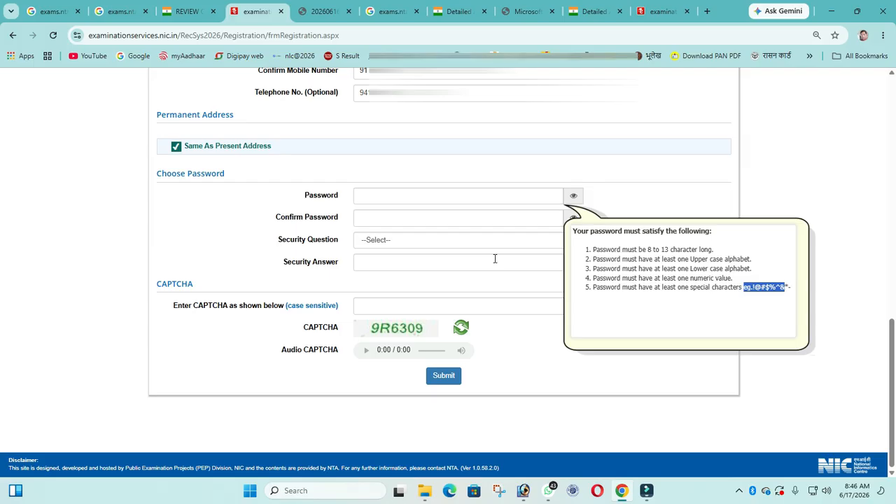
left_click(381, 200)
key("ctrl+v")
key("Tab")
key("ctrl+v")
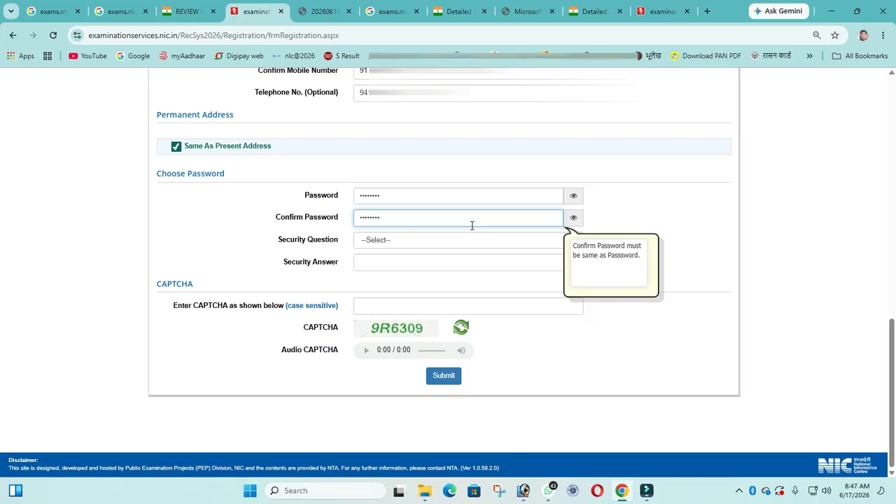
Step: Choose the 'What is your place of birth ?' security question, answer it, and submit with the CAPTCHA
left_click(420, 242)
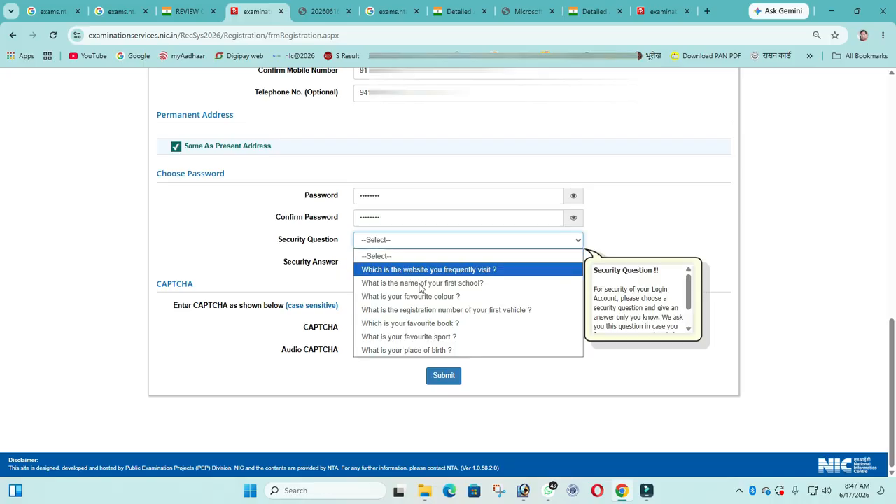
left_click(433, 352)
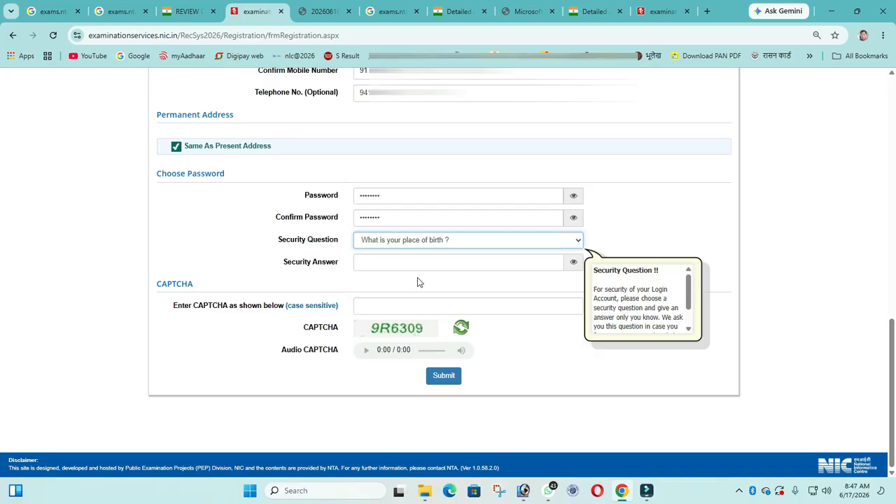
left_click(408, 261)
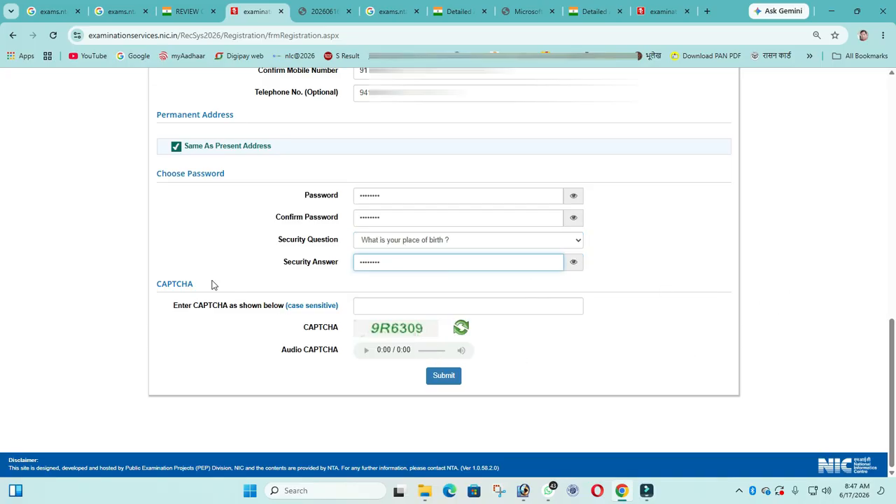
double_click(213, 285)
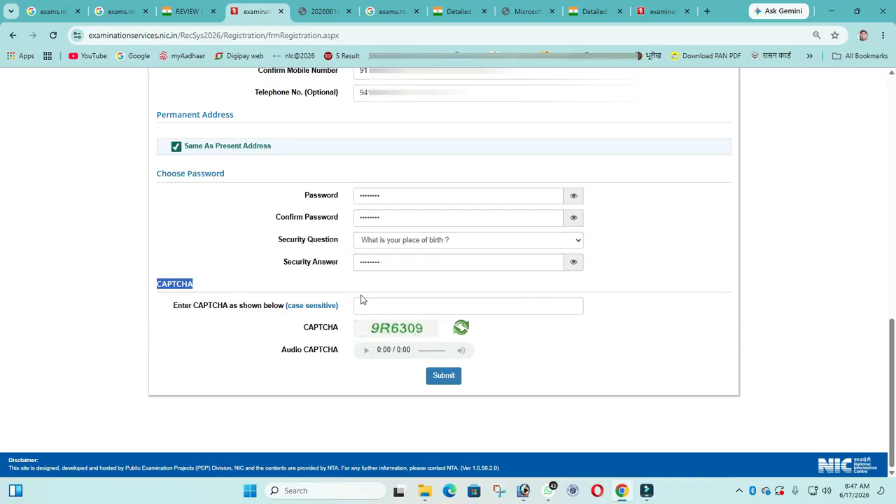
left_click(386, 304)
type("9R6309")
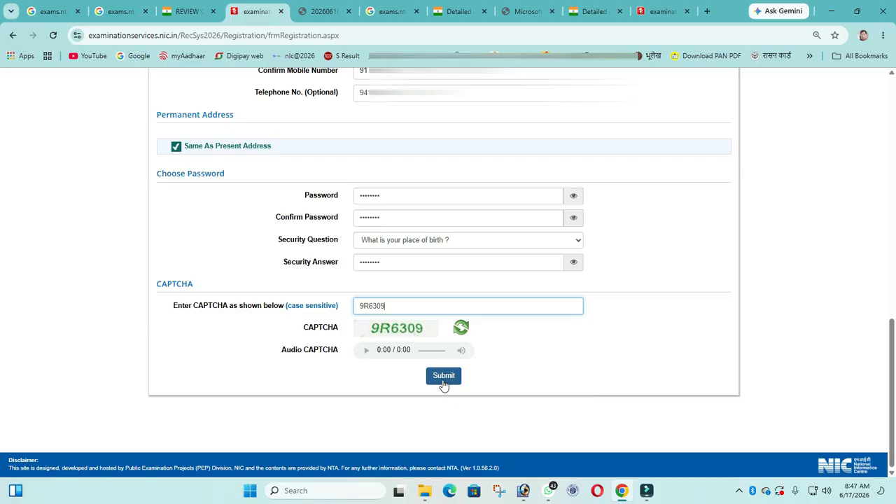
left_click(443, 376)
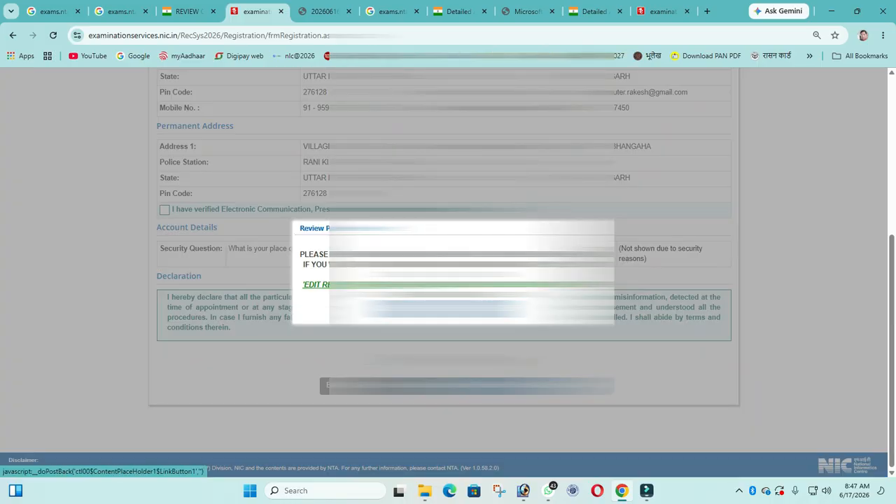
Step: Dismiss the review notice, tick both 'I have verified' certifications, and submit the reviewed form
left_click(446, 309)
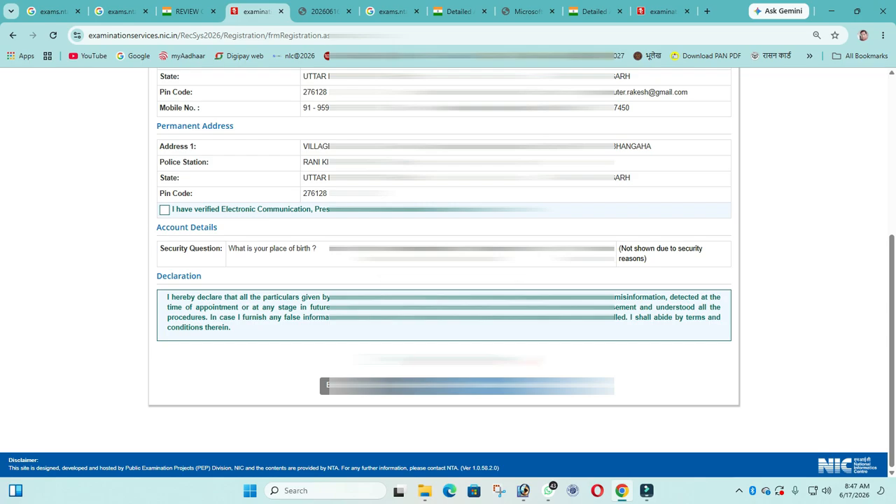
scroll(448, 266, "up", 3)
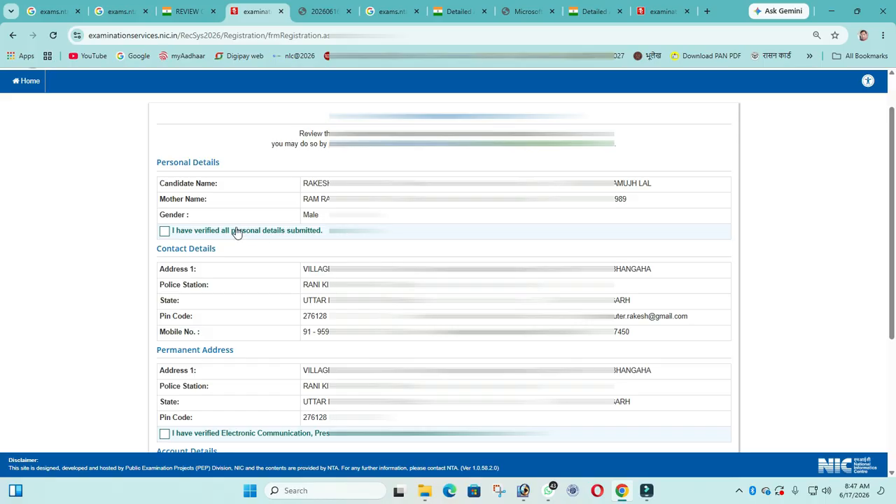
left_click(164, 232)
left_click_drag(220, 252, 119, 258)
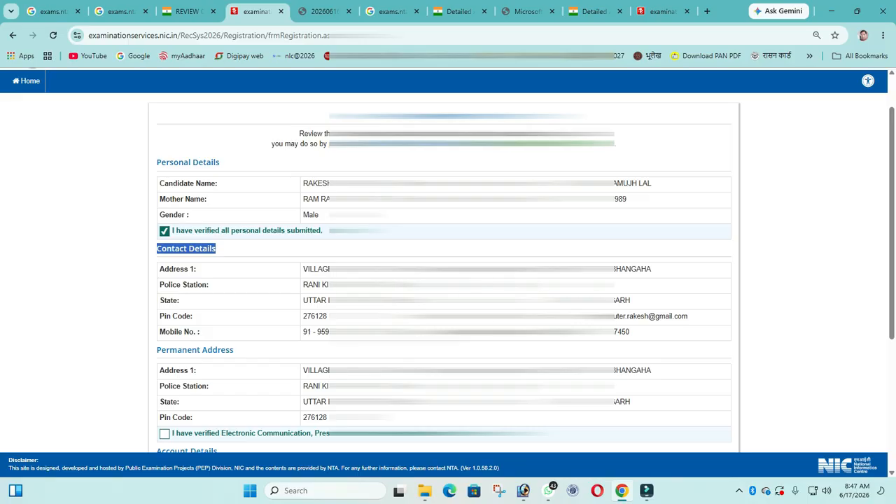
left_click(164, 434)
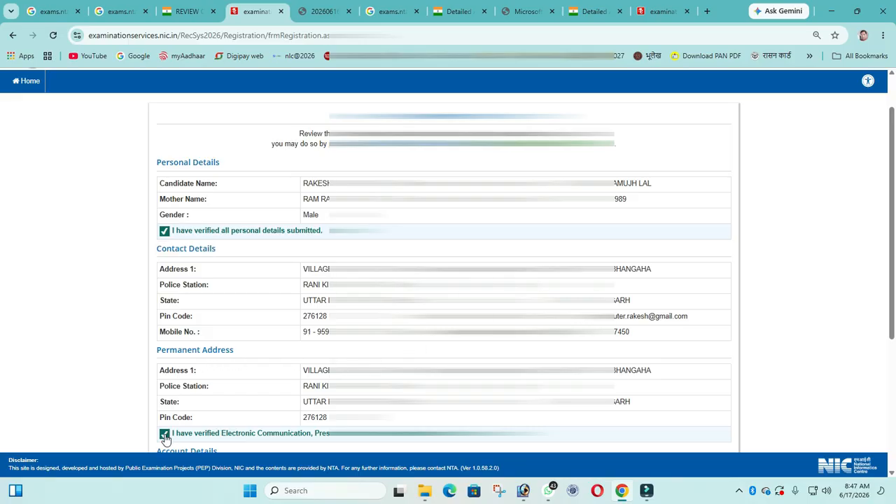
scroll(224, 258, "down", 3)
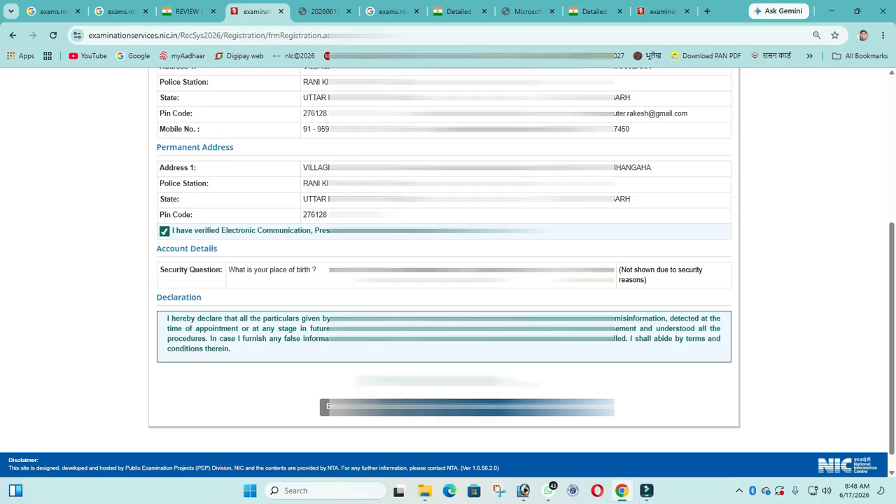
left_click(493, 408)
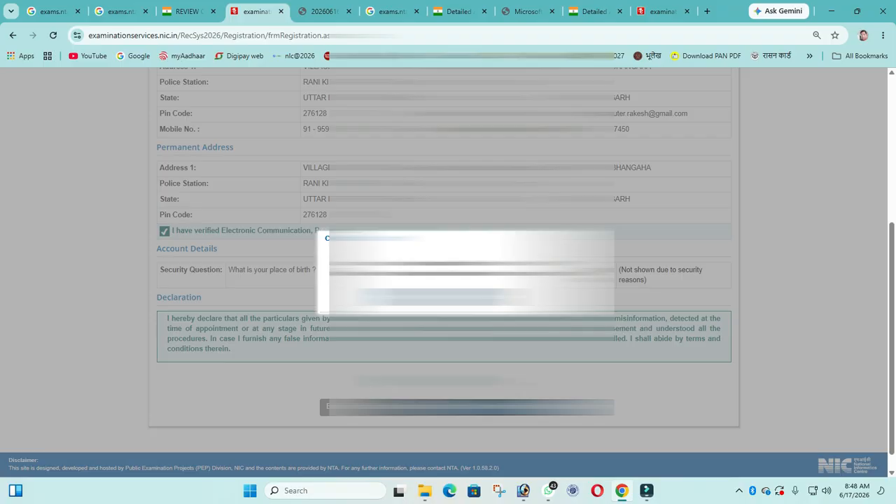
Step: Accept the confirmation and enter the six-digit OTP received by SMS
left_click(432, 303)
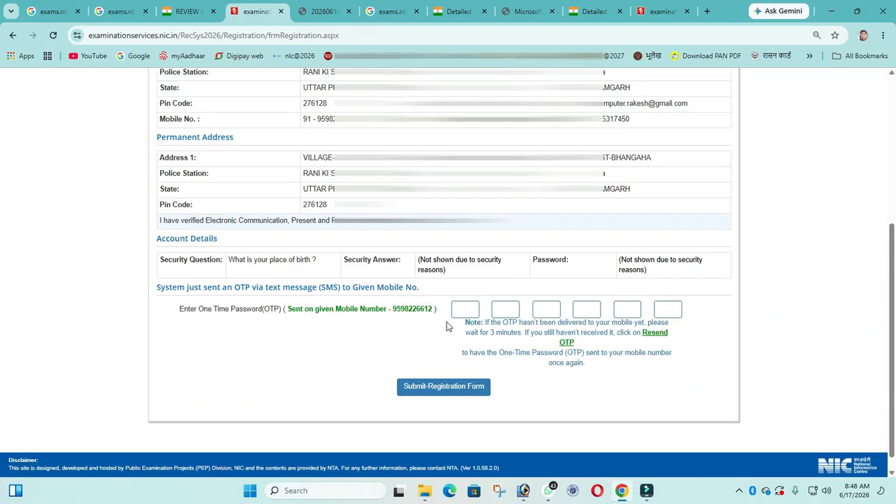
double_click(429, 309)
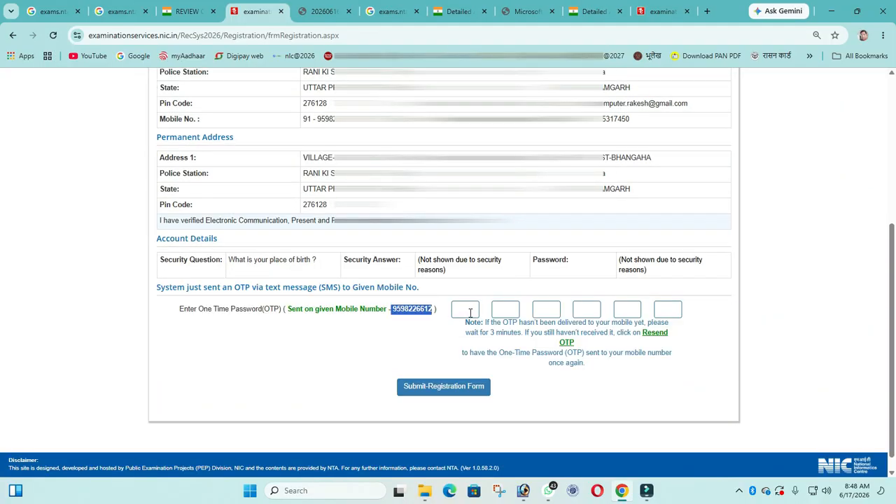
left_click(470, 311)
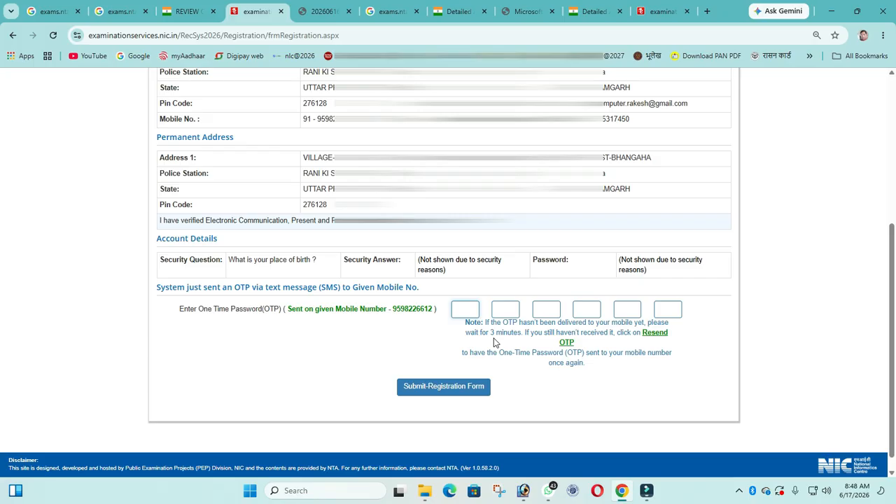
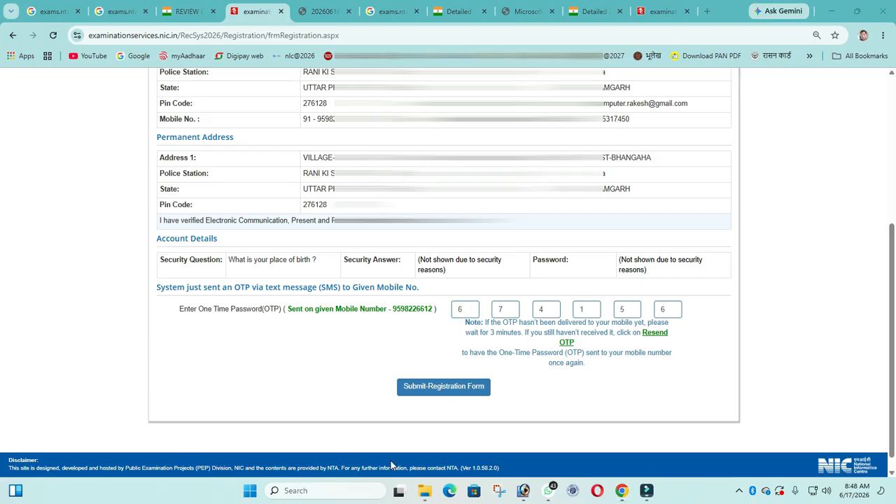
Step: Submit the registration with the OTP, start Fill Up Application Form, and open Personal Details
left_click(460, 389)
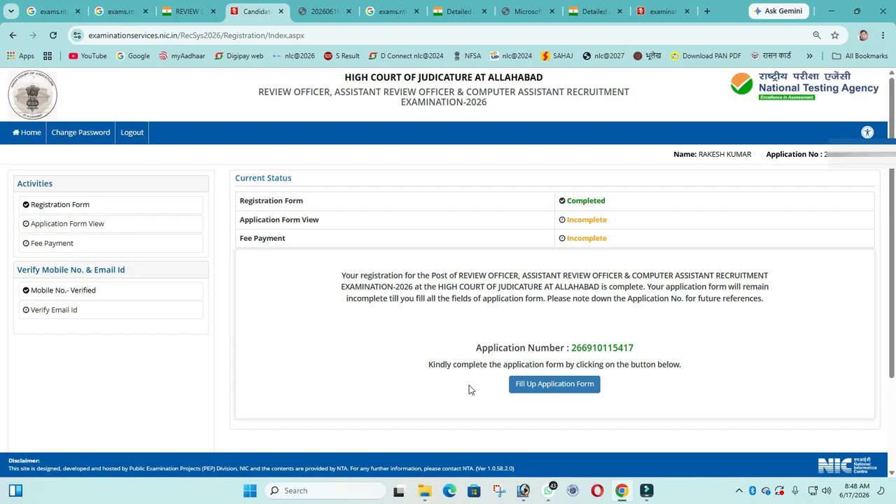
left_click_drag(673, 154, 655, 268)
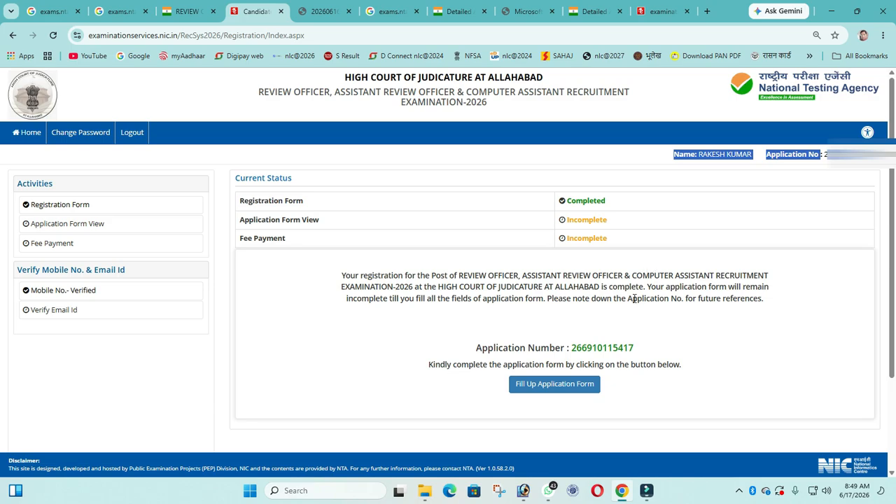
left_click(568, 389)
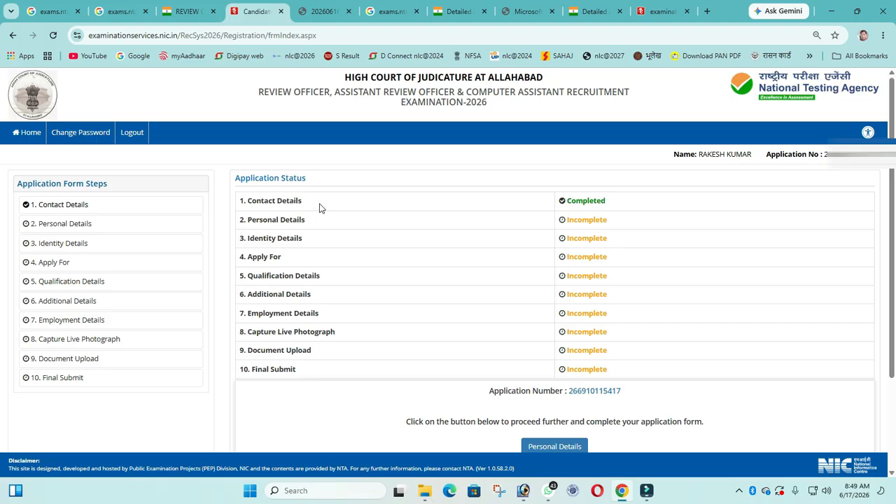
left_click_drag(248, 198, 336, 209)
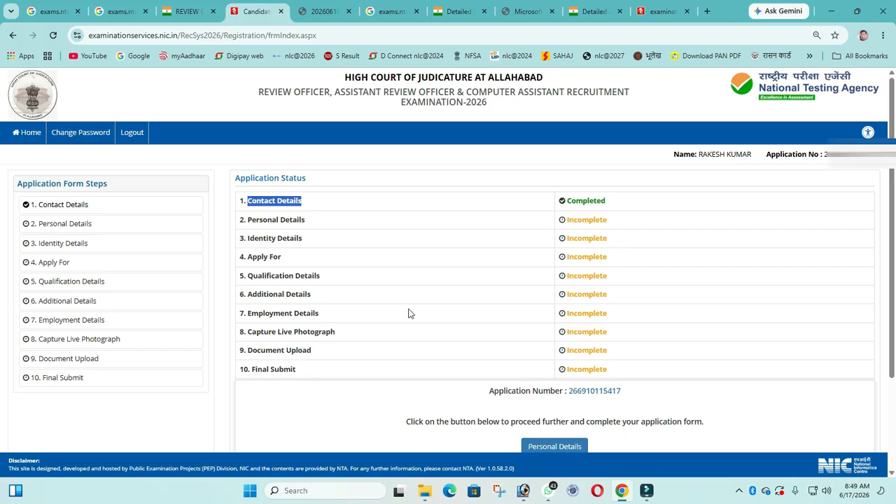
left_click(568, 446)
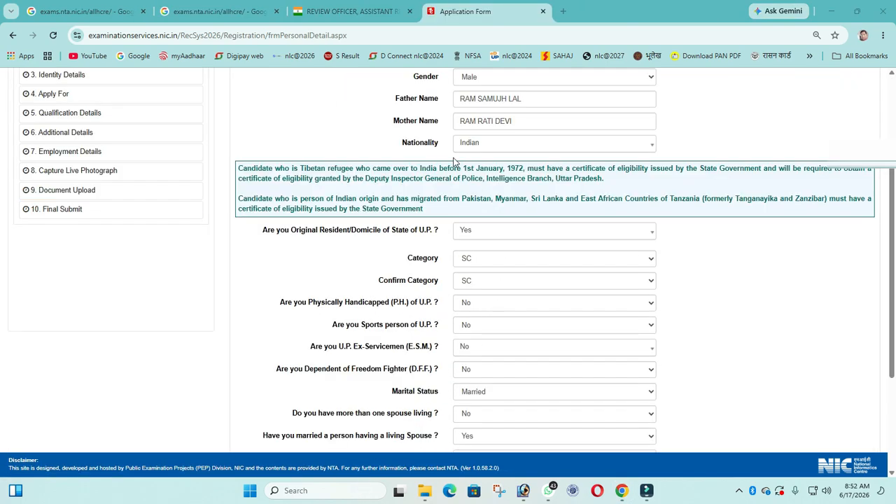
scroll(525, 140, "up", 3)
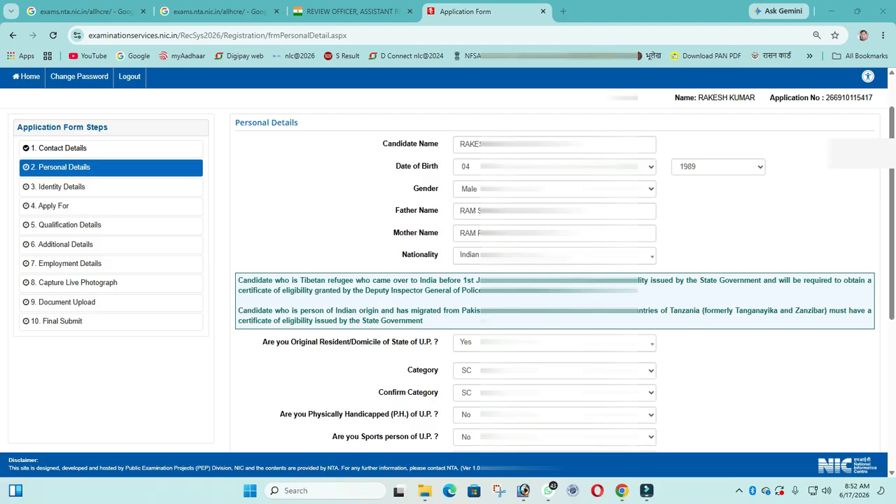
left_click(553, 256)
left_click(553, 256)
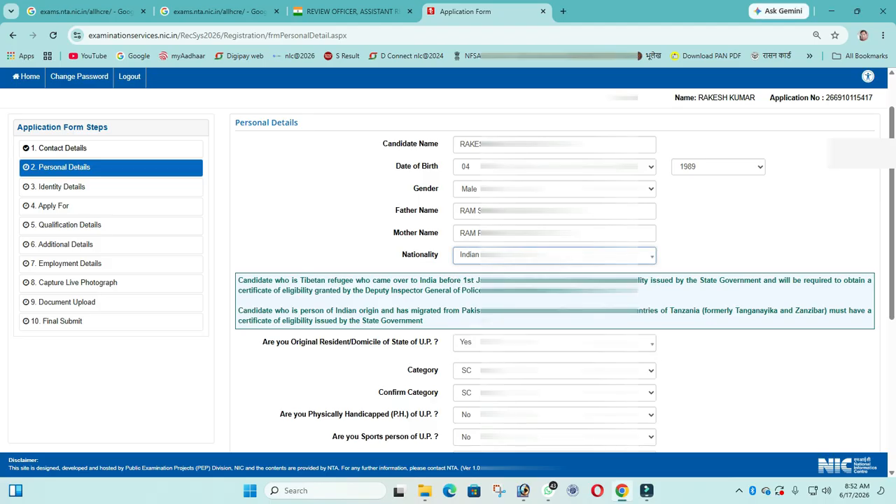
scroll(448, 259, "down", 3)
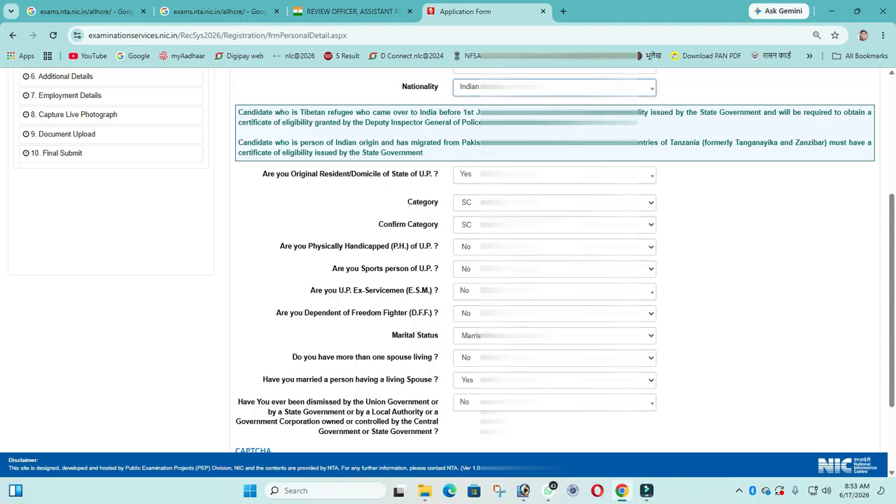
left_click(525, 203)
left_click(525, 203)
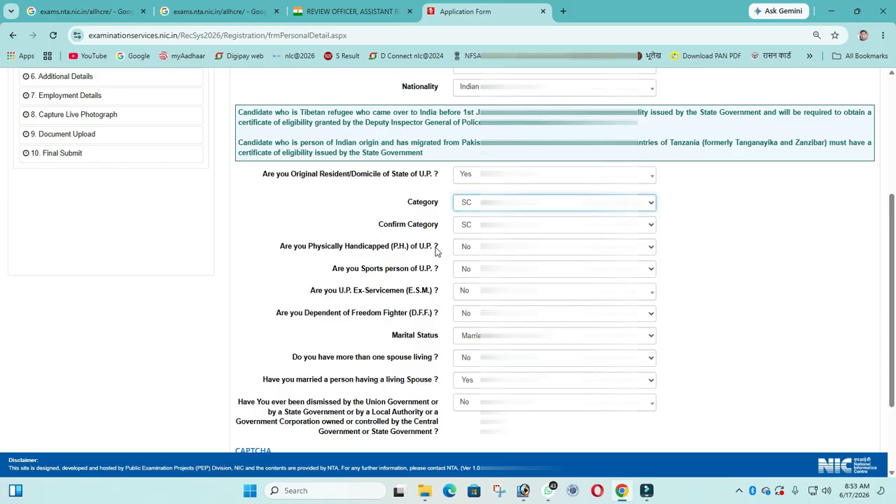
left_click(478, 251)
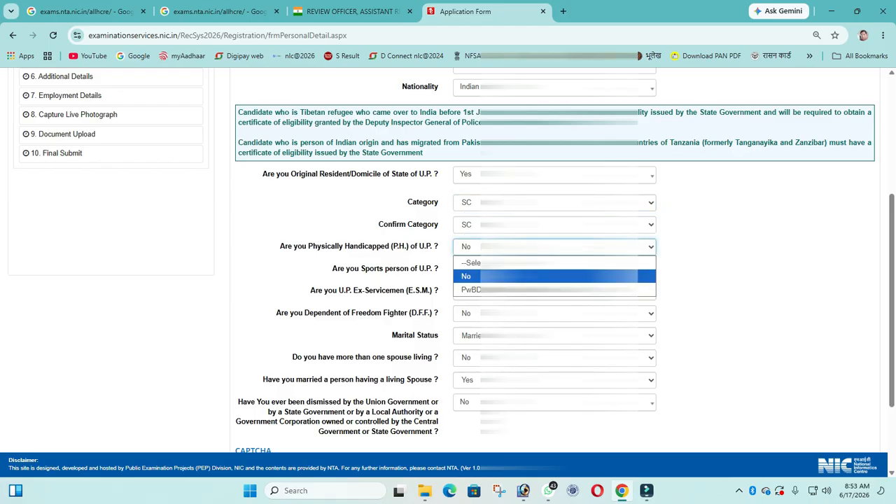
key("Down")
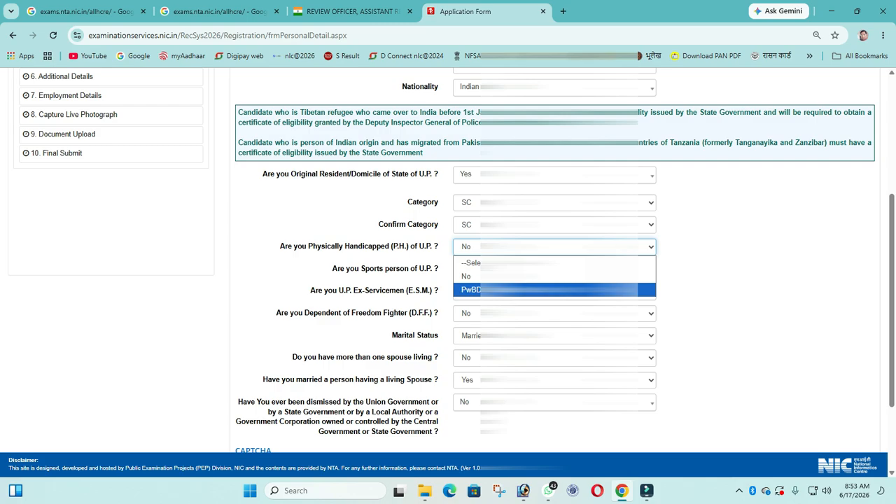
key("Up")
key("Return")
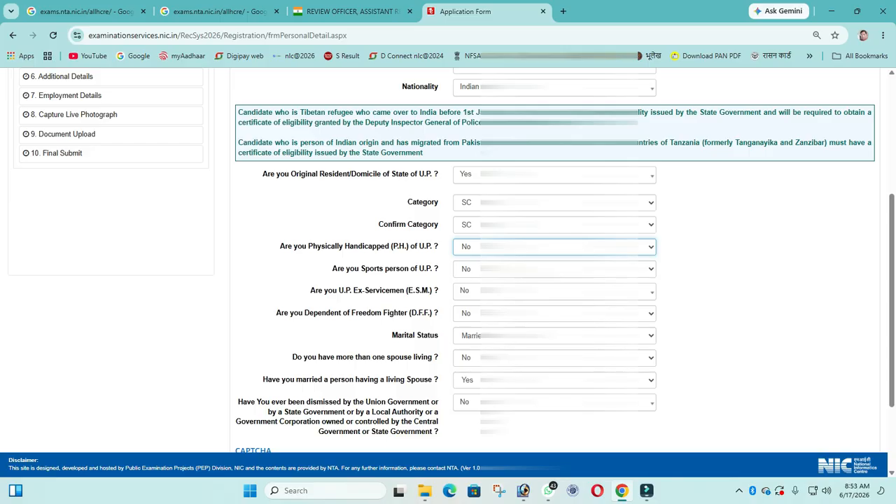
key("Tab")
key("space")
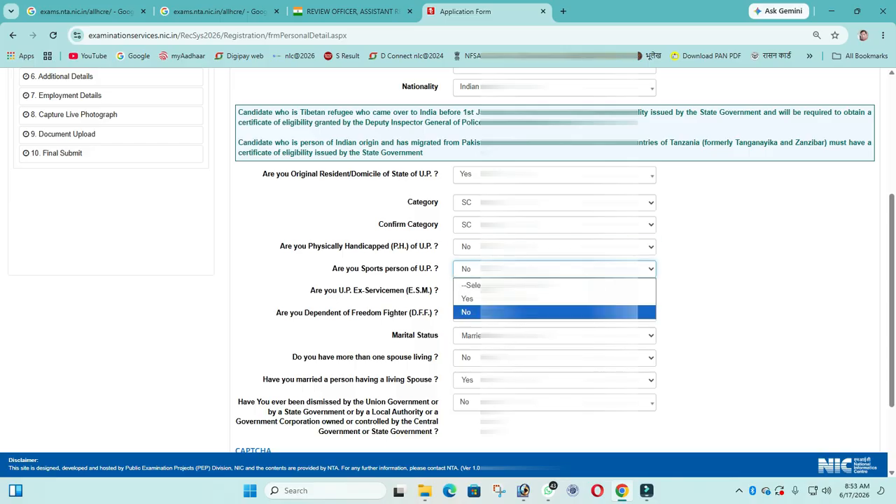
key("Return")
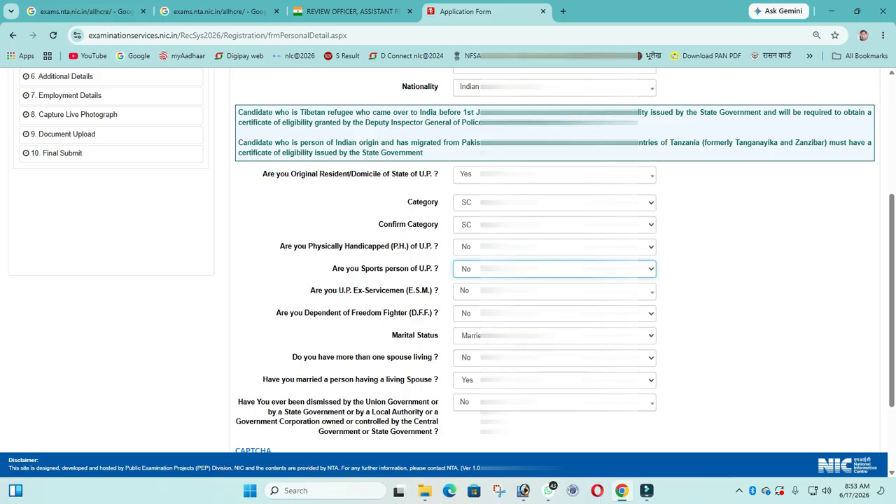
left_click(554, 336)
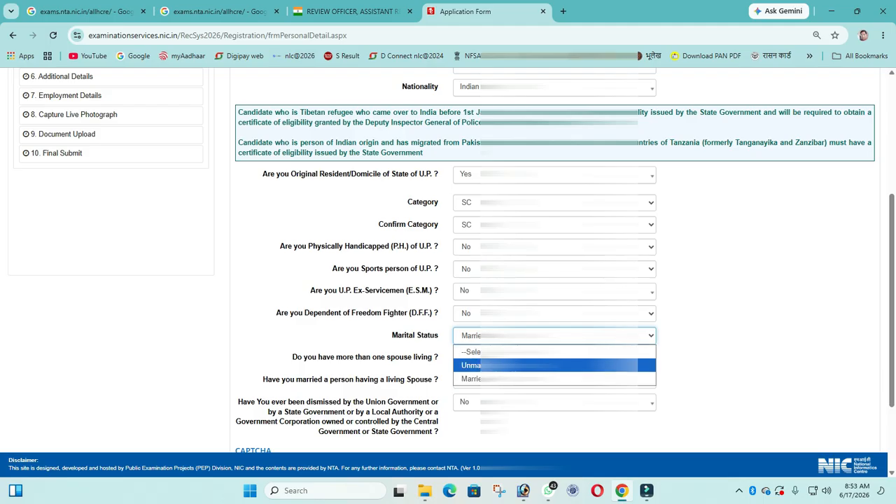
key("Up")
key("Down")
key("Return")
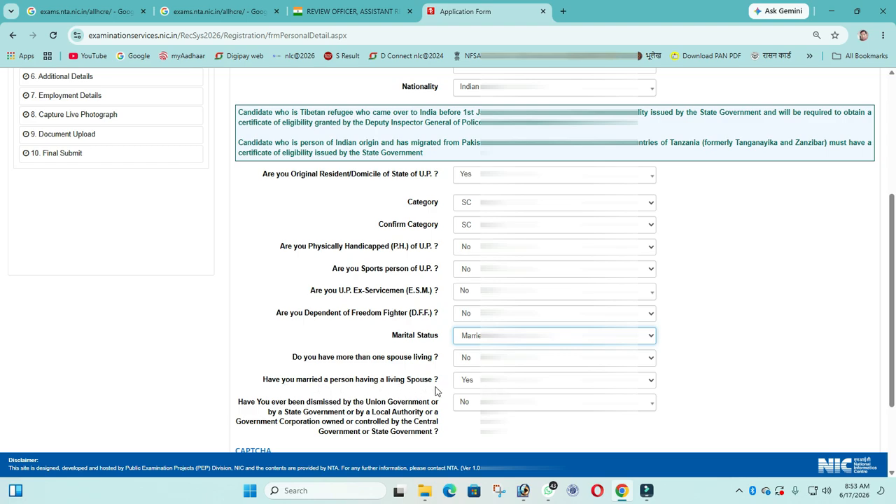
left_click(478, 384)
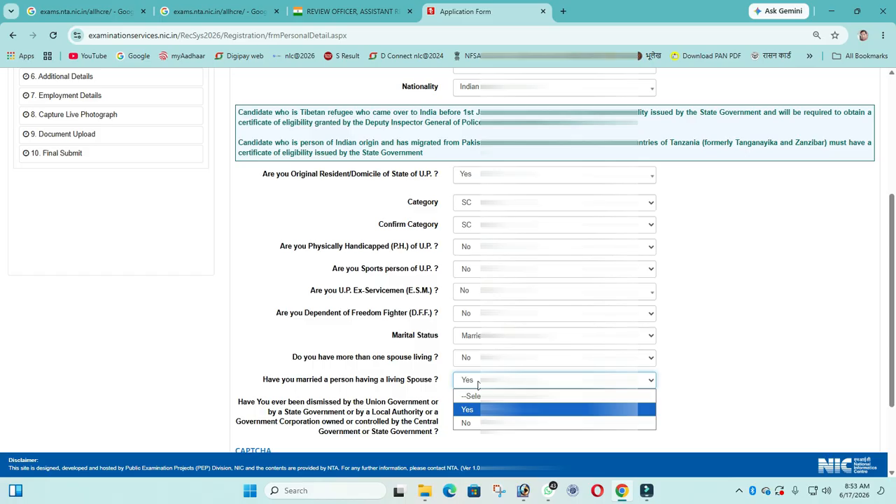
scroll(478, 384, "down", 2)
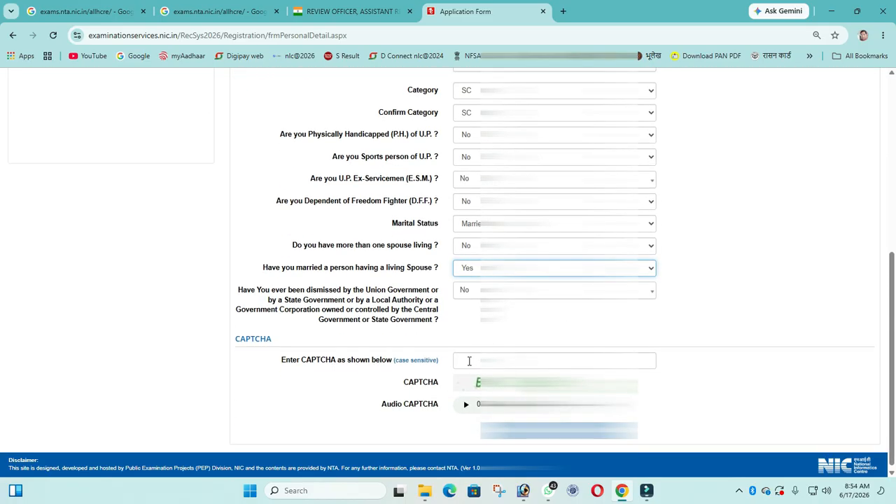
Step: Answer No to 'more than one spouse living', submit Personal Details with the CAPTCHA, and close the message
left_click(469, 360)
left_click_drag(397, 386, 440, 387)
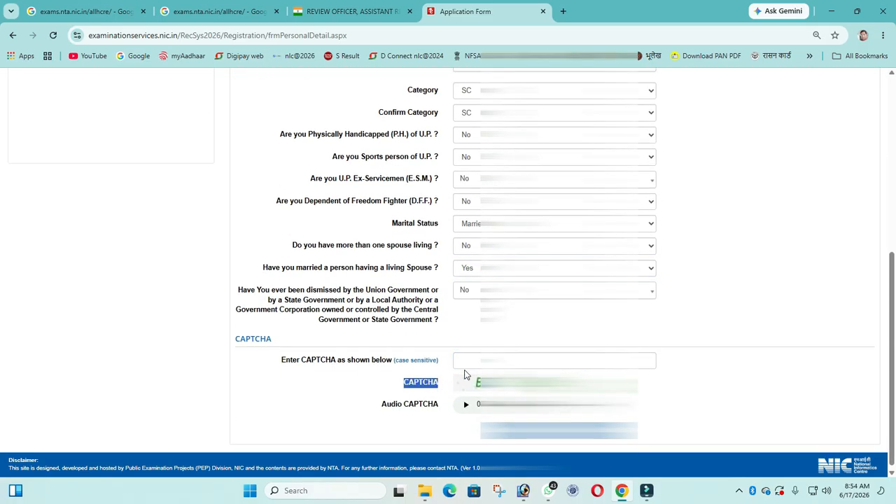
left_click(478, 362)
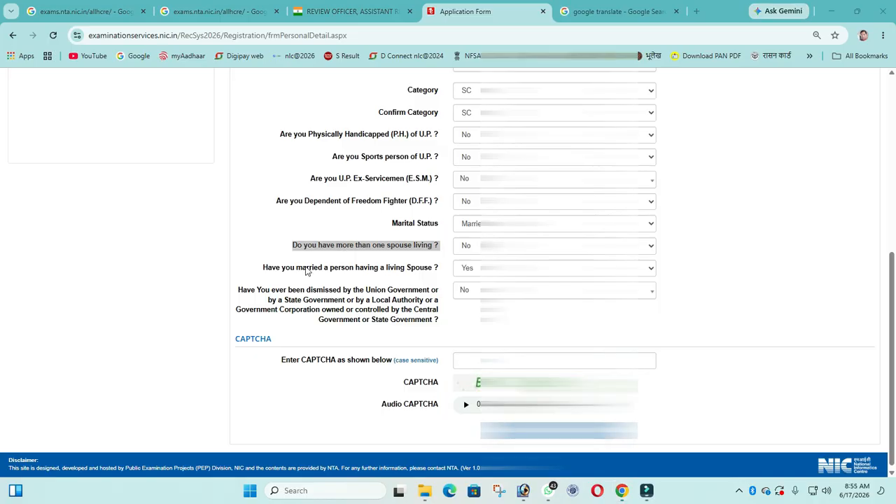
left_click(287, 248)
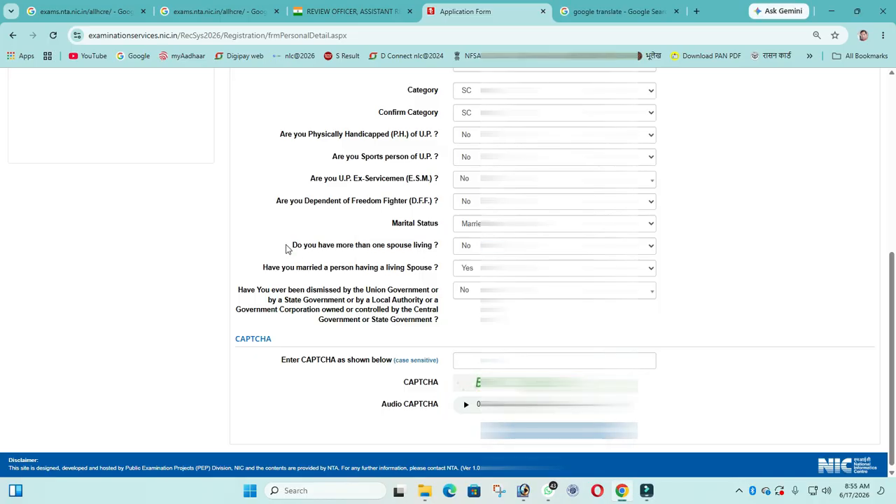
left_click_drag(289, 247, 440, 249)
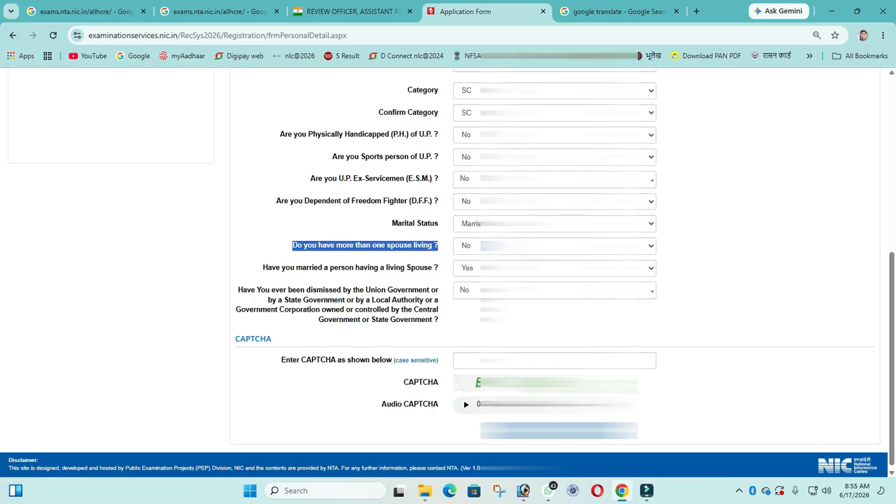
left_click(468, 245)
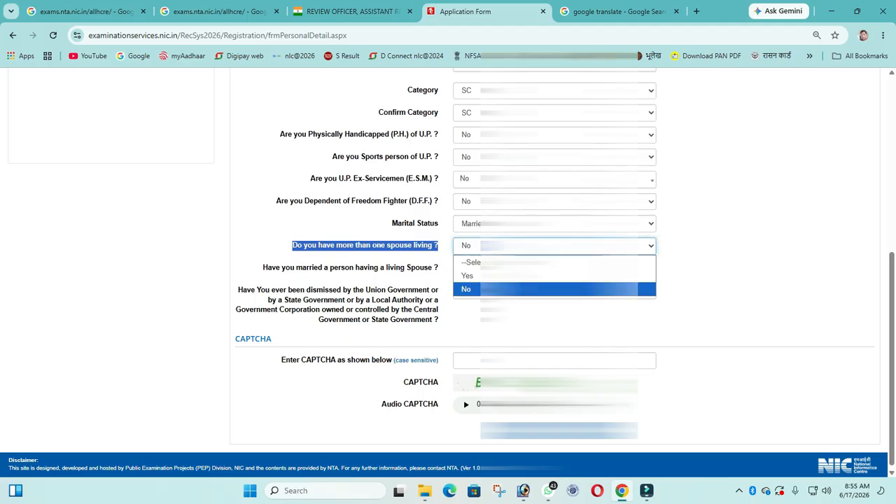
left_click(474, 290)
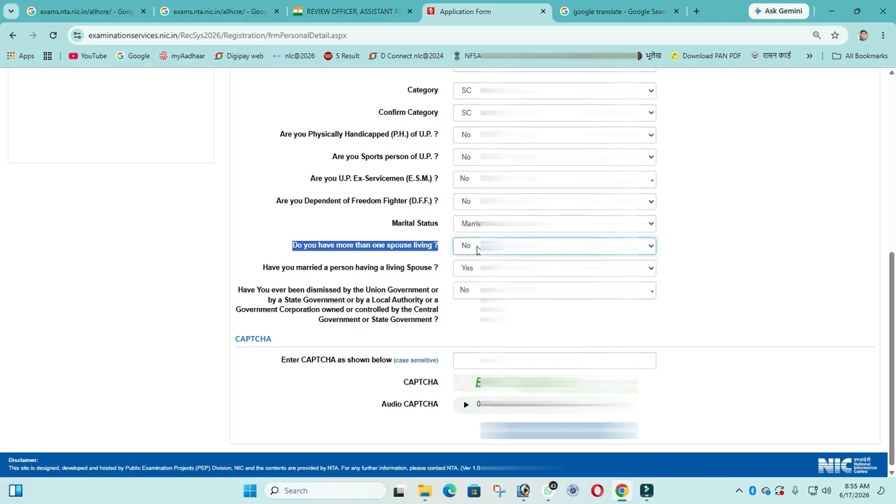
left_click(478, 362)
type("B2X56")
key("Return")
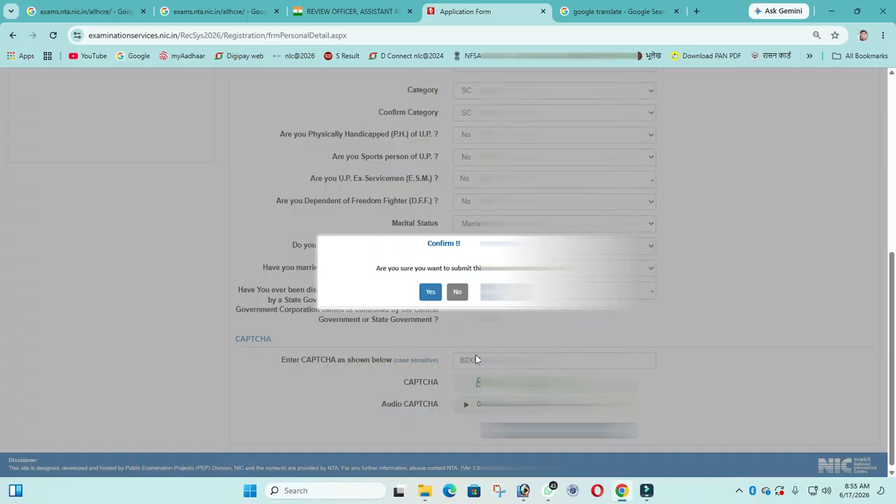
left_click(429, 294)
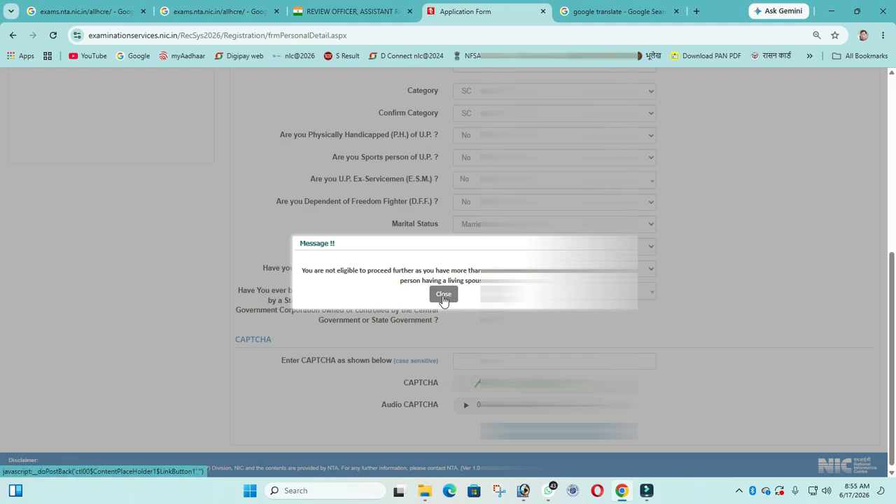
left_click(442, 295)
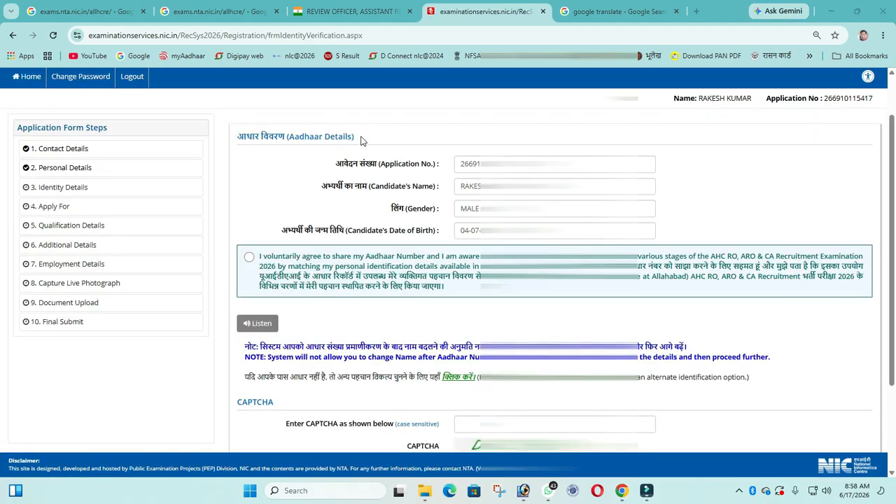
Step: Consent to Aadhaar sharing, enter and confirm the Aadhaar number, and submit with the CAPTCHA
left_click_drag(362, 138, 239, 137)
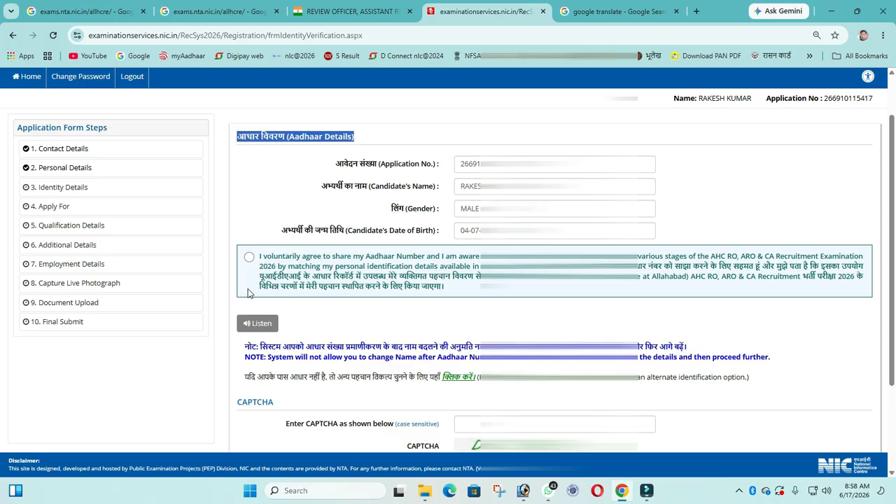
left_click(249, 257)
scroll(387, 359, "down", 2)
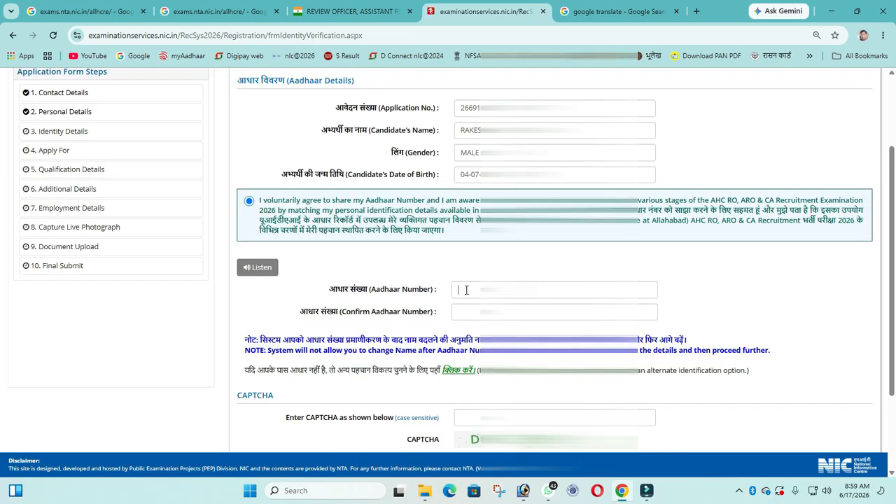
left_click(466, 291)
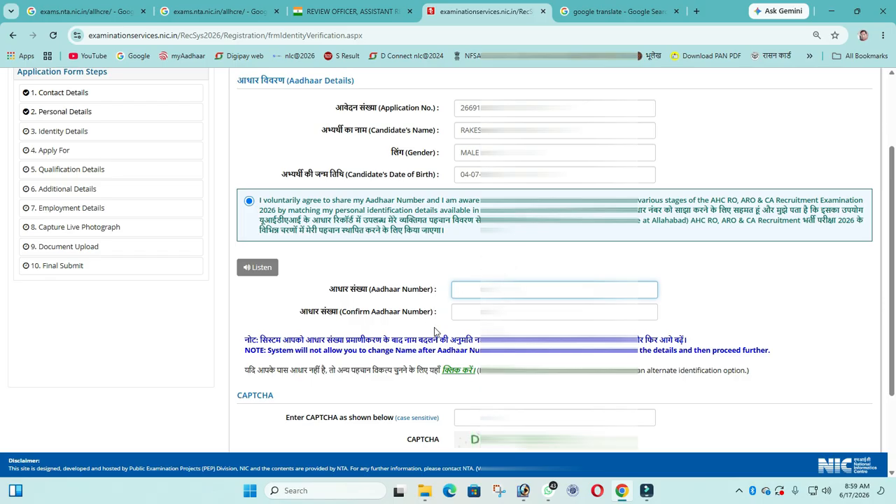
left_click(461, 315)
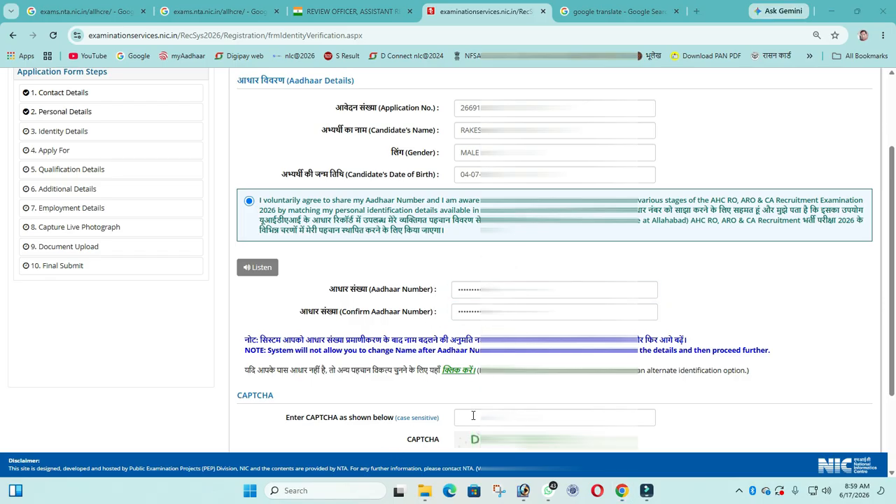
left_click(473, 415)
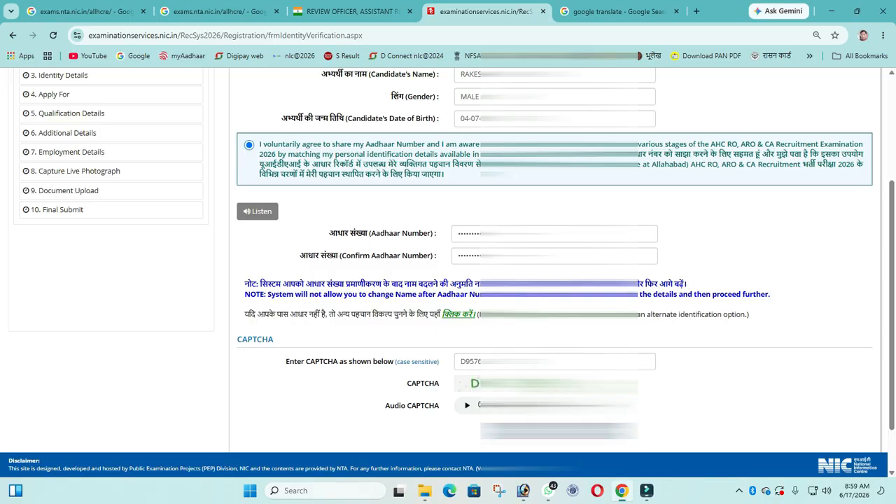
left_click(494, 431)
left_click(504, 107)
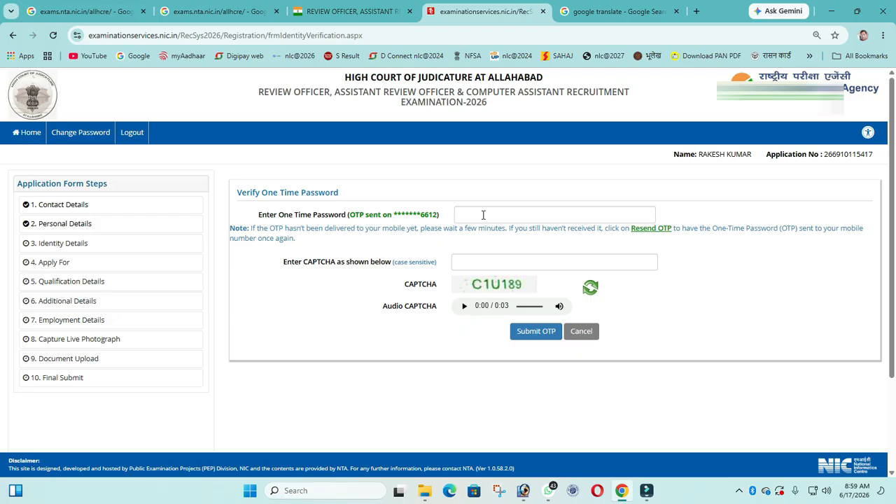
Step: Submit the one-time password with the CAPTCHA and confirm the OTP verification
left_click(483, 215)
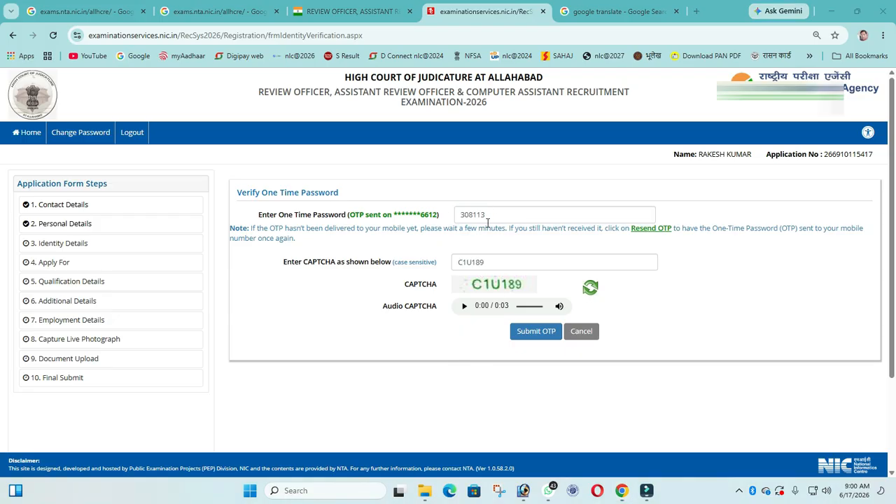
double_click(485, 215)
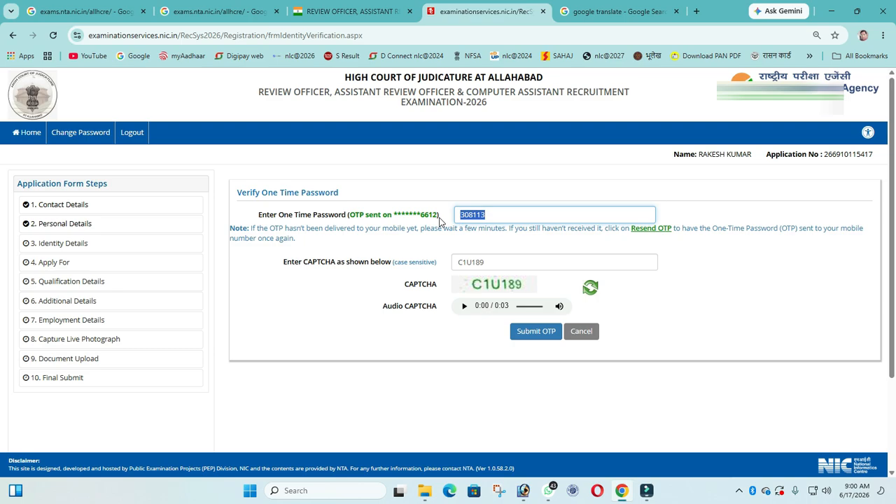
double_click(504, 263)
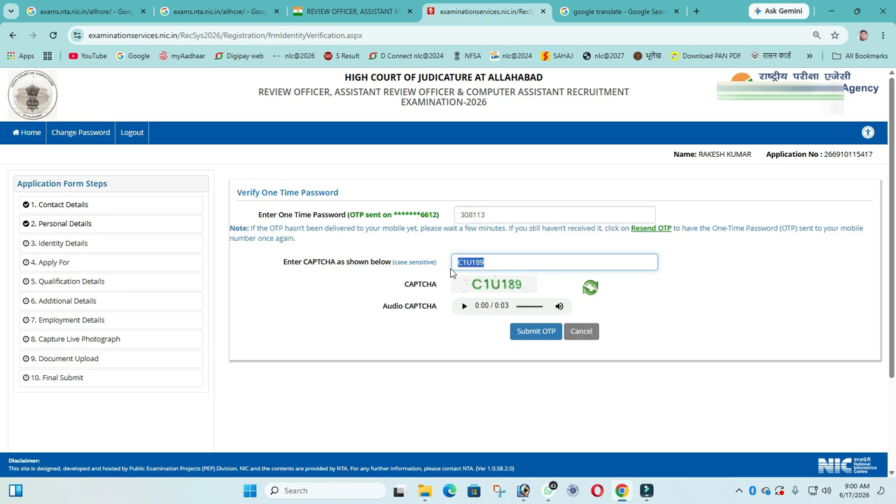
left_click(537, 332)
left_click(498, 111)
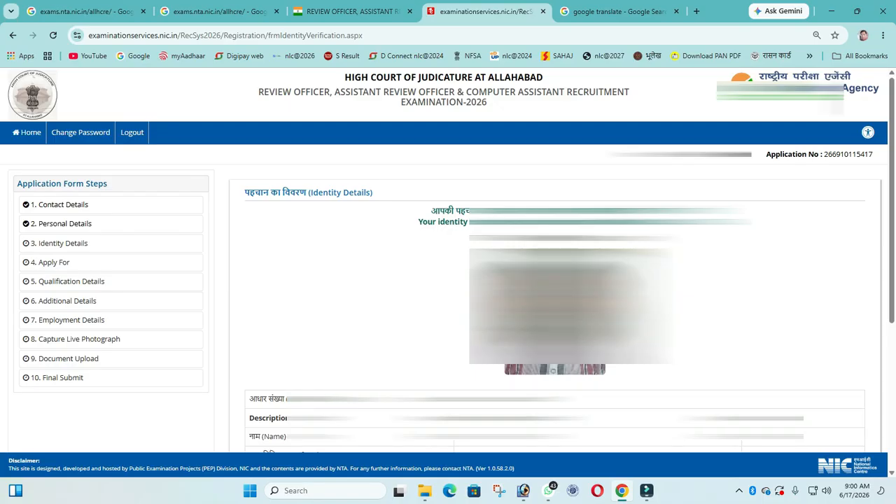
Step: Review the Aadhaar-verified identity details and continue to the Apply For step
scroll(467, 324, "down", 2)
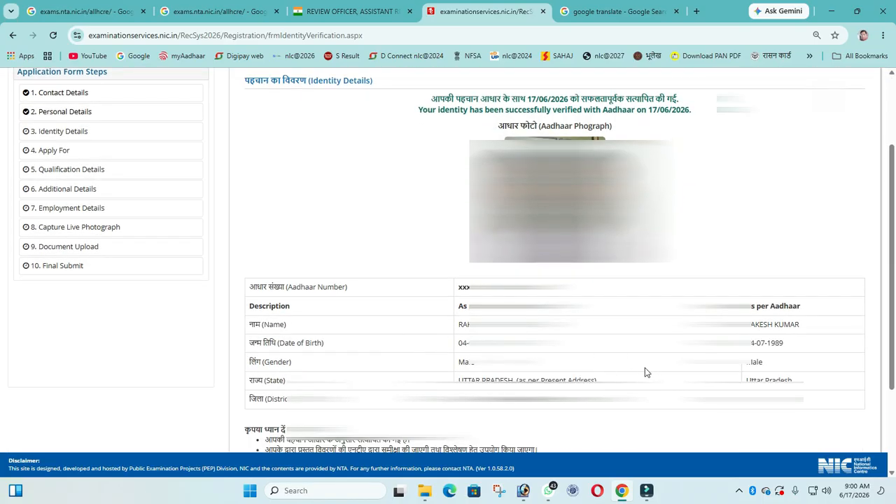
scroll(507, 377, "down", 1)
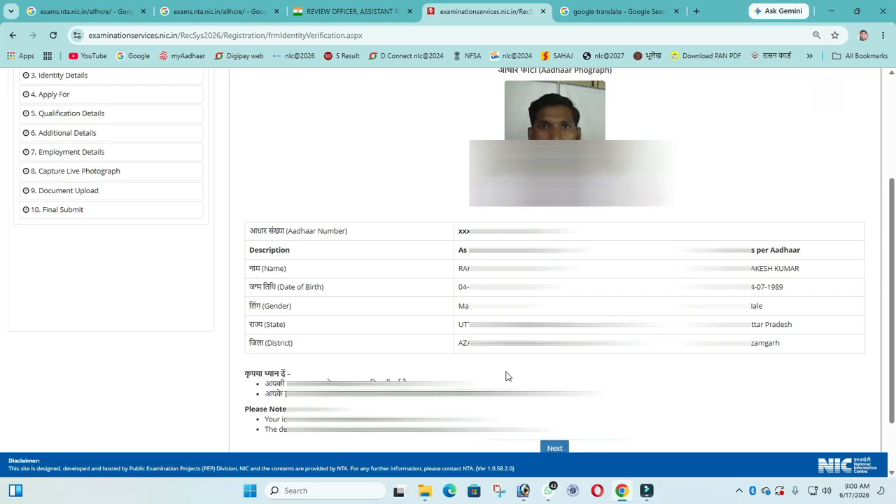
scroll(508, 377, "down", 1)
left_click(546, 393)
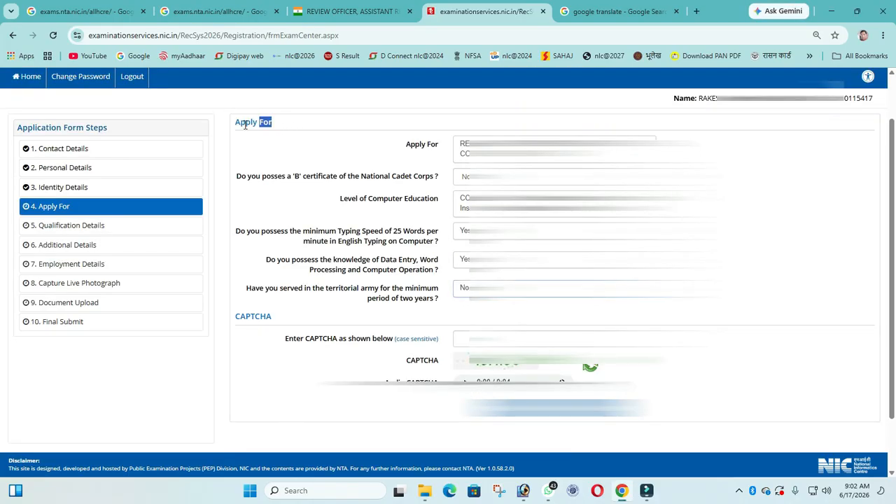
left_click_drag(245, 125, 232, 131)
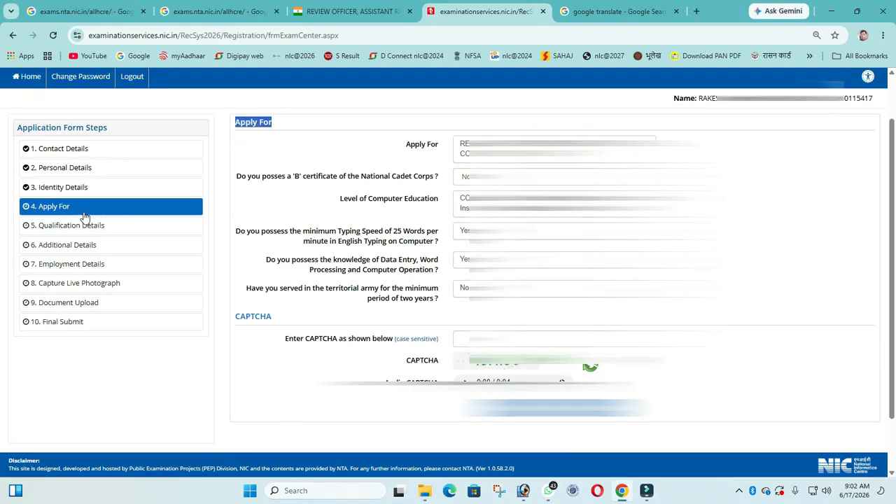
Step: Choose the post, answer the NCC 'B' certificate question, keep CCC computer education, and submit
left_click(554, 148)
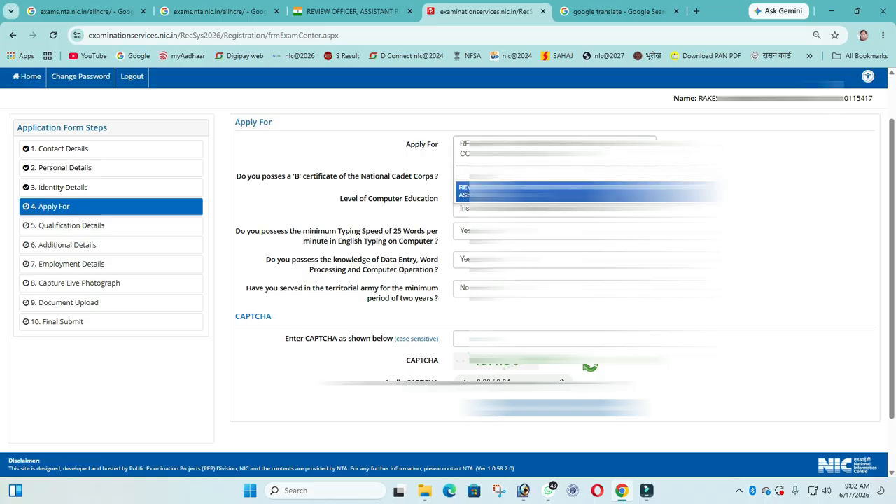
left_click(553, 191)
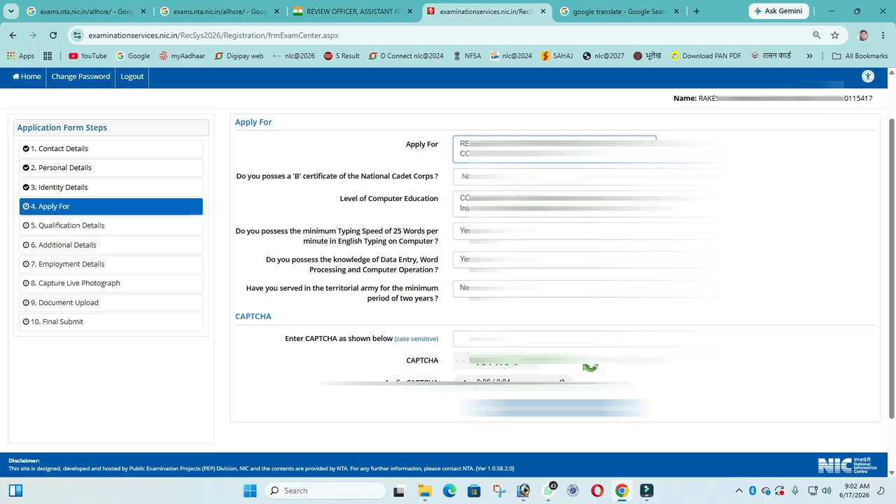
left_click(553, 177)
left_click(553, 176)
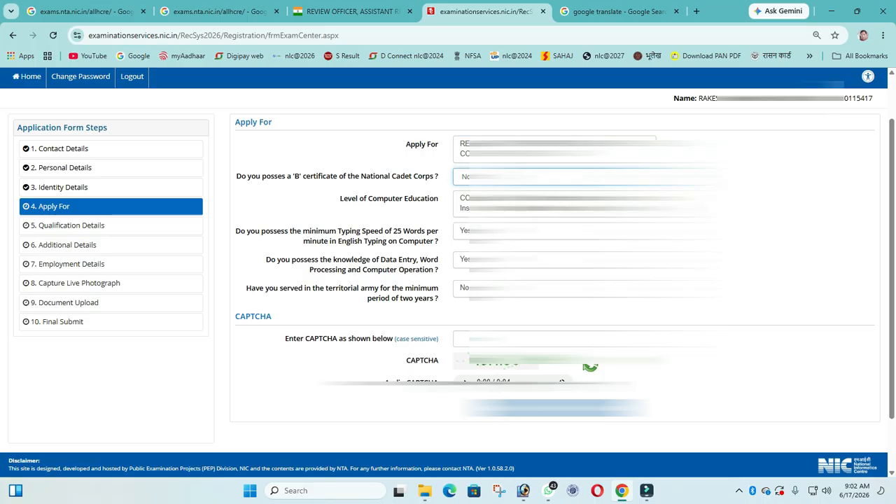
left_click(553, 204)
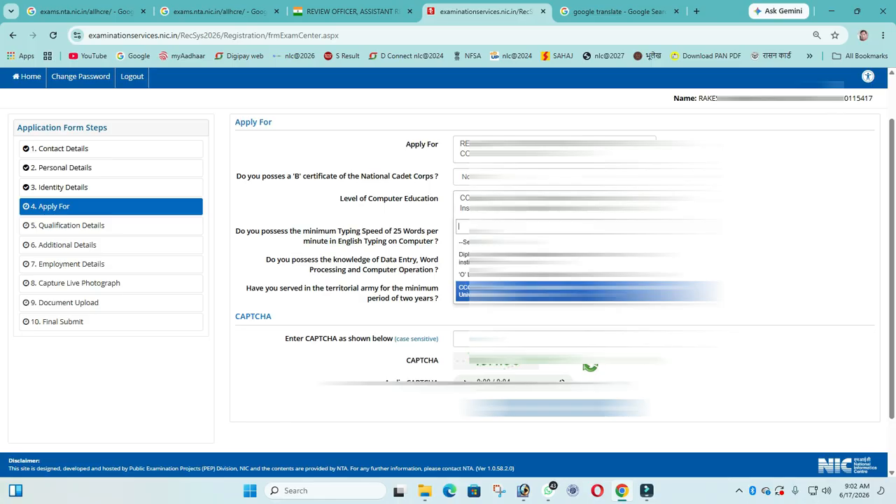
left_click(532, 291)
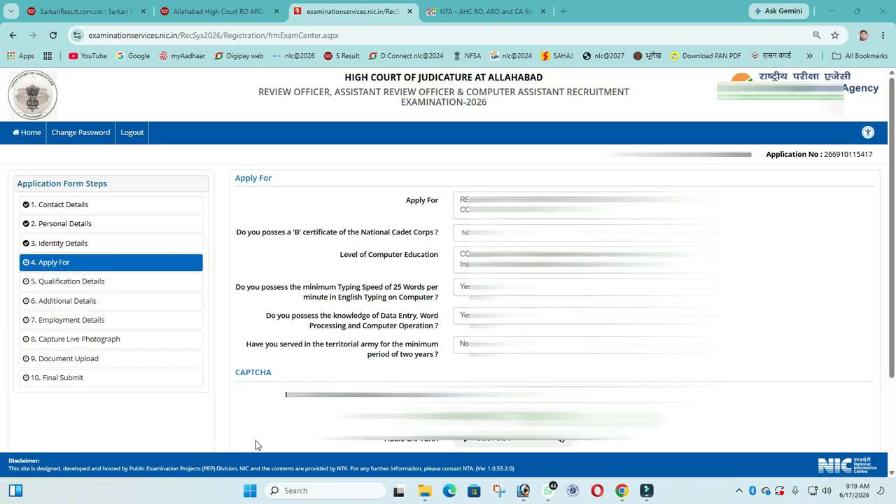
scroll(392, 426, "down", 2)
left_click(558, 357)
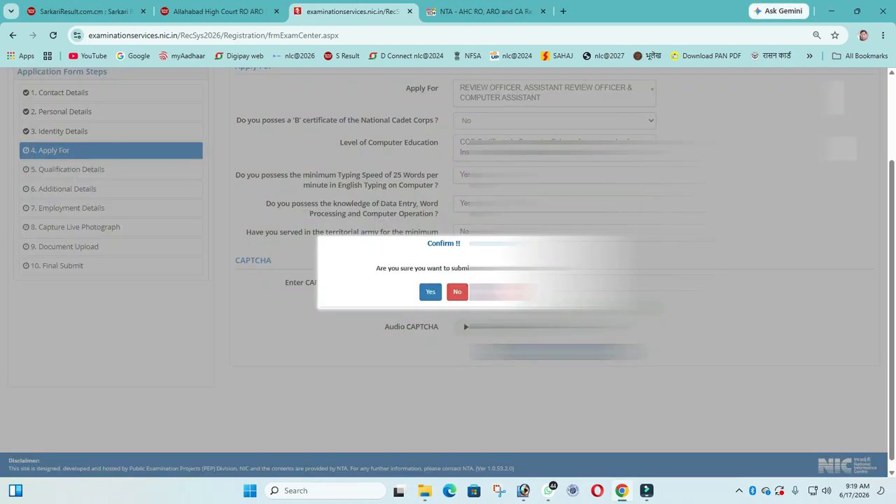
left_click(430, 291)
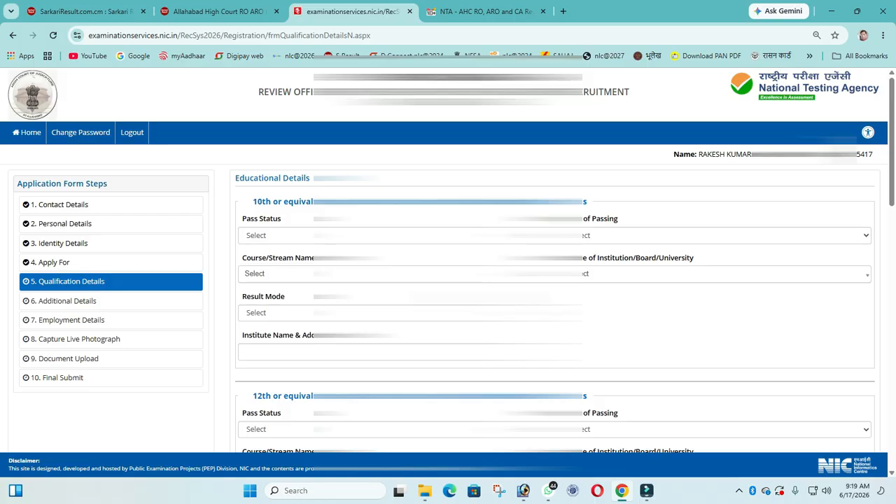
Step: Review the 10th Educational Details, keeping its pass status as Passed
left_click_drag(311, 178, 234, 179)
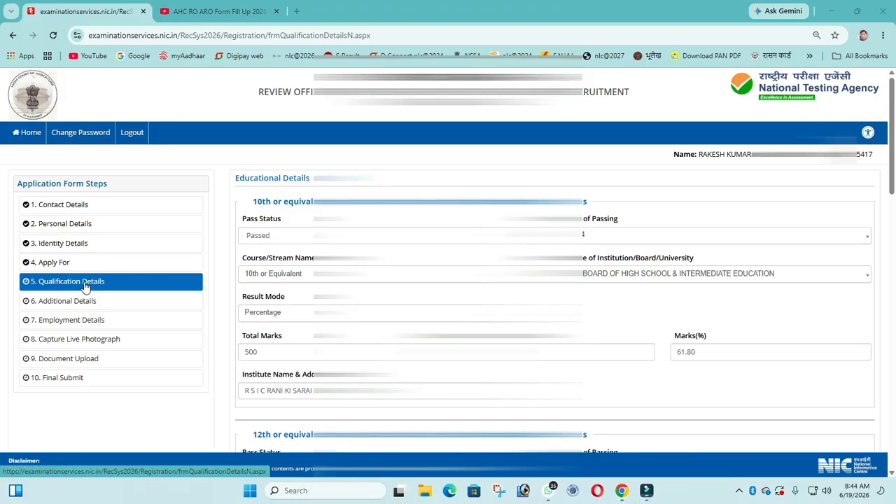
left_click_drag(310, 178, 217, 183)
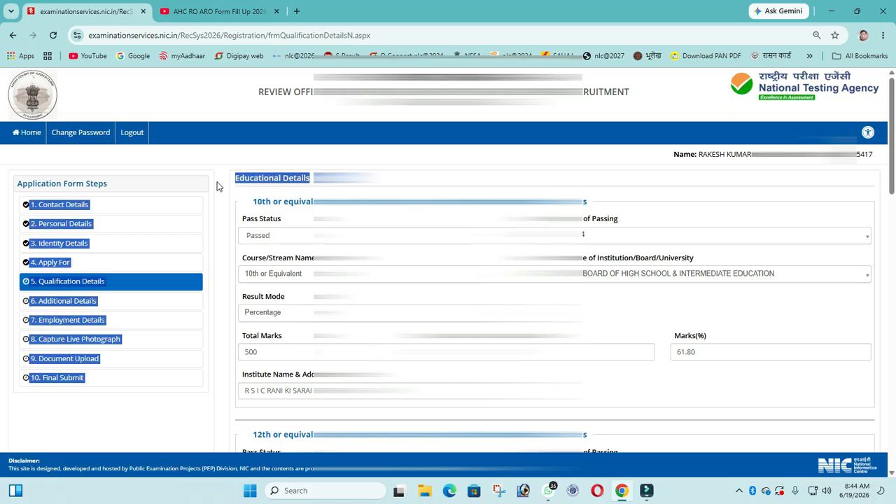
left_click(315, 186)
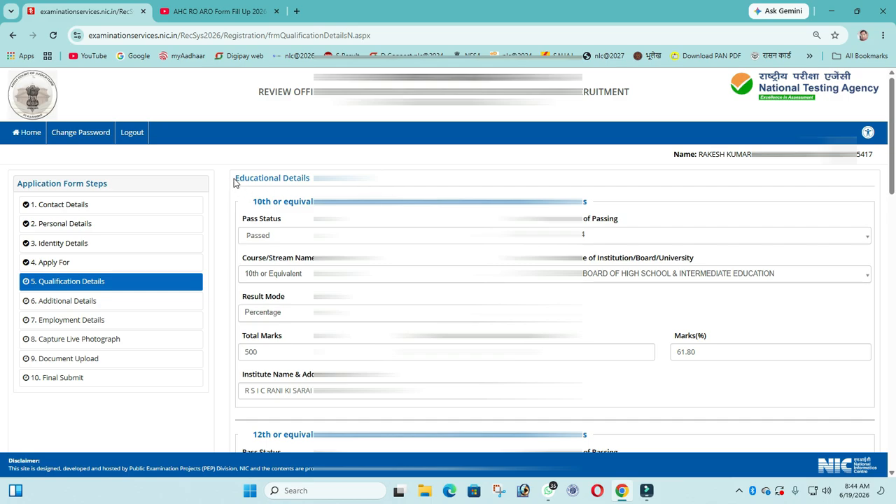
left_click_drag(233, 179, 310, 178)
left_click_drag(246, 203, 413, 202)
left_click(281, 236)
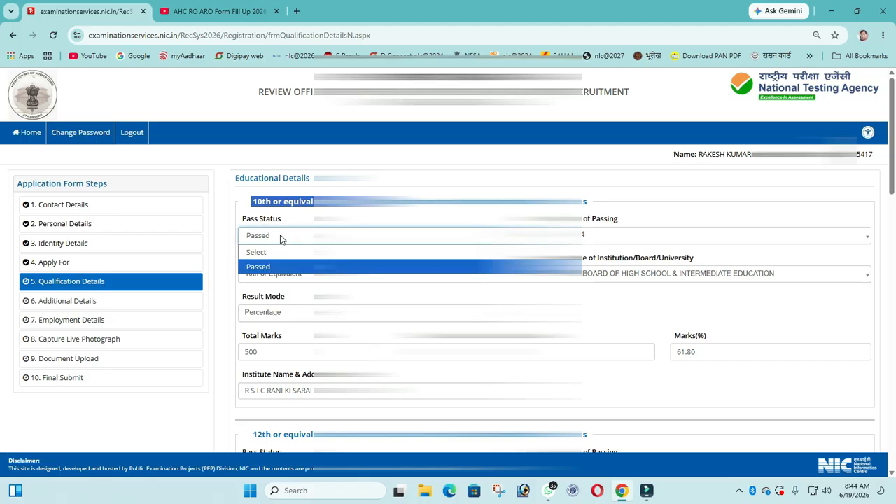
left_click(281, 237)
left_click_drag(582, 221, 650, 223)
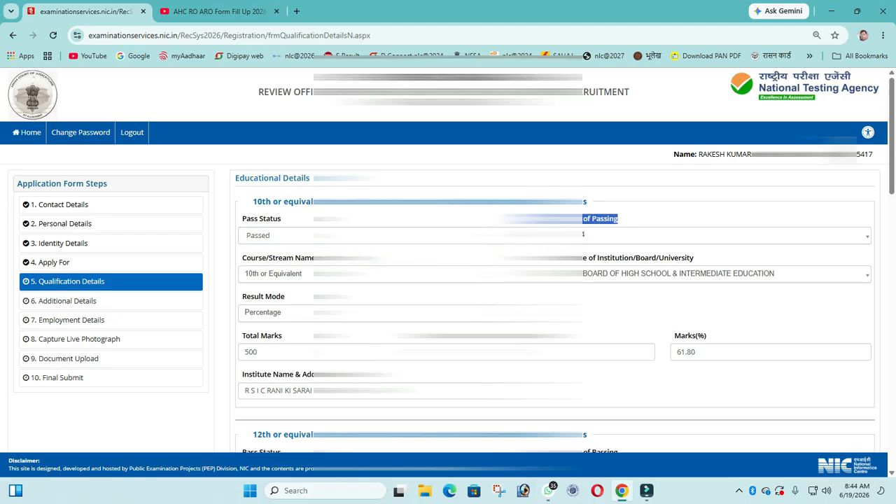
triple_click(319, 257)
left_click_drag(504, 257, 707, 261)
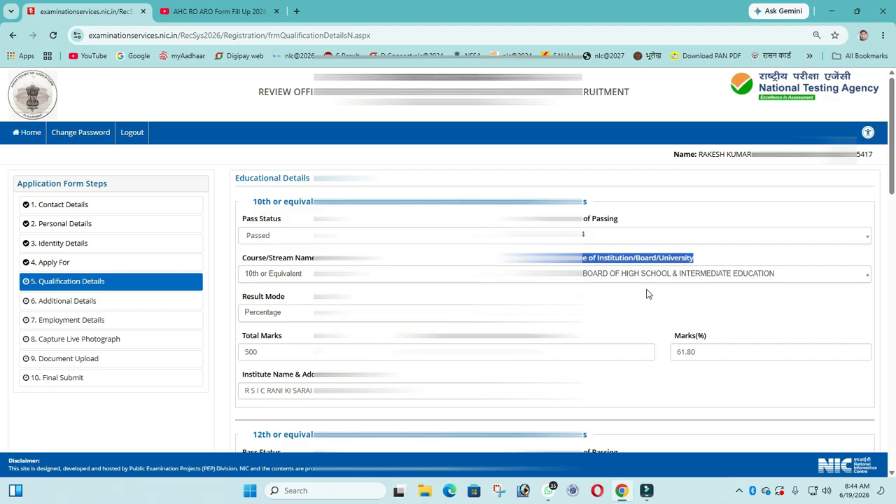
left_click_drag(290, 306, 224, 301)
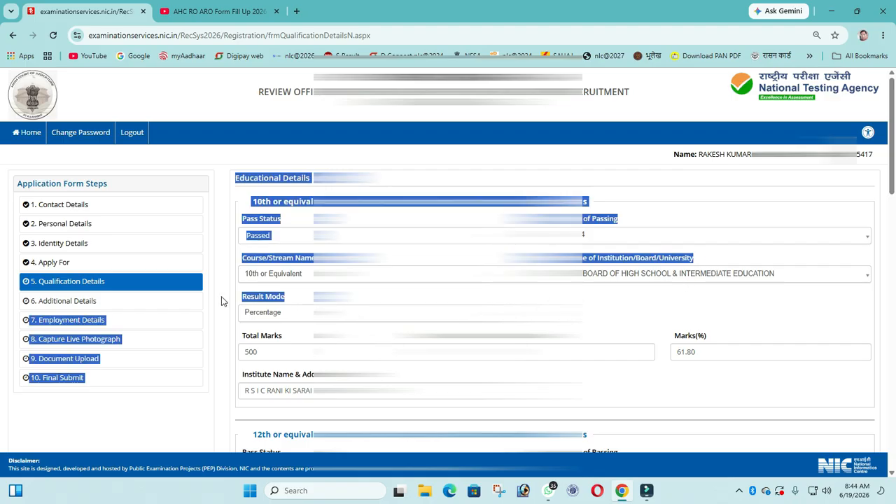
left_click(310, 301)
Step: Check the 10th total marks of 500, then review the 12th and Graduate sections
scroll(281, 242, "down", 2)
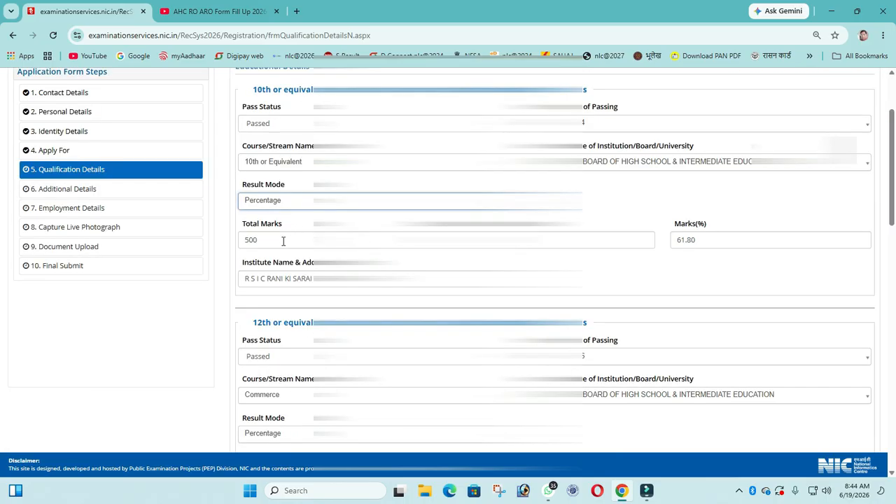
double_click(285, 240)
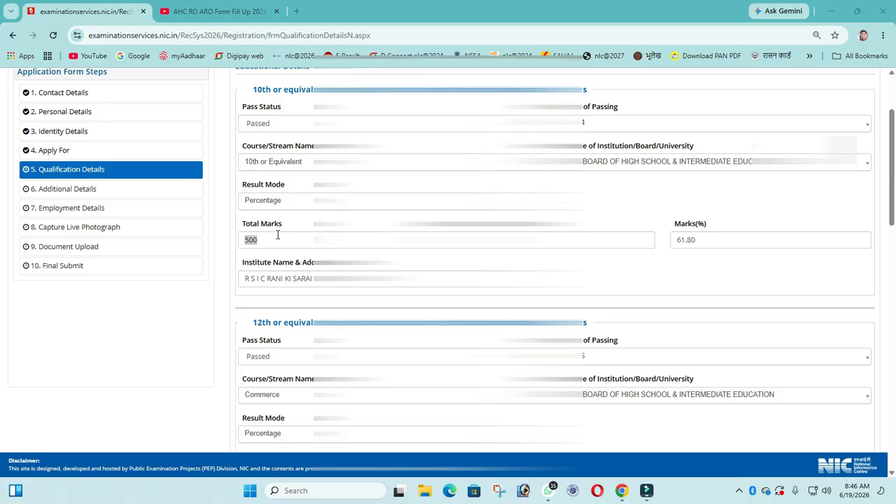
left_click(273, 239)
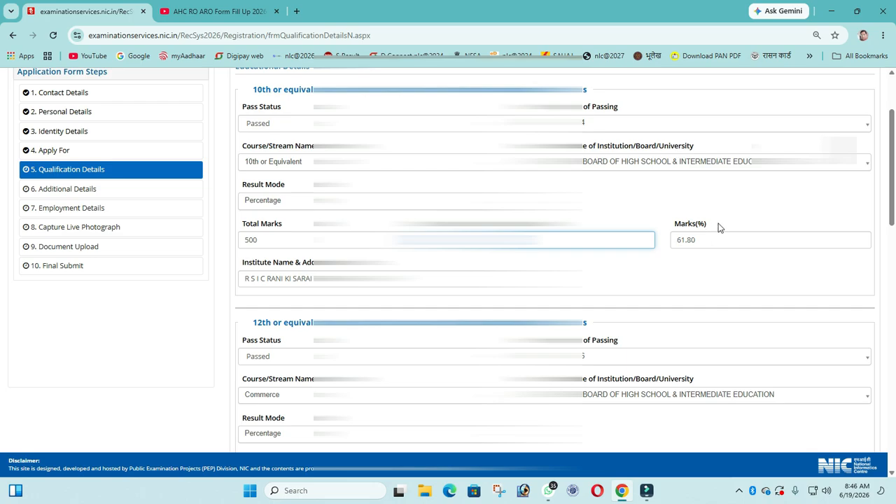
left_click_drag(721, 225, 672, 227)
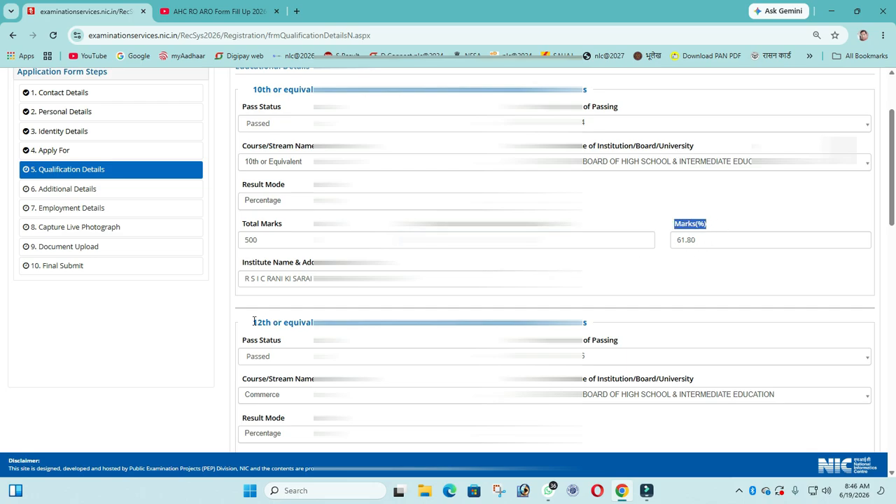
left_click_drag(253, 321, 607, 333)
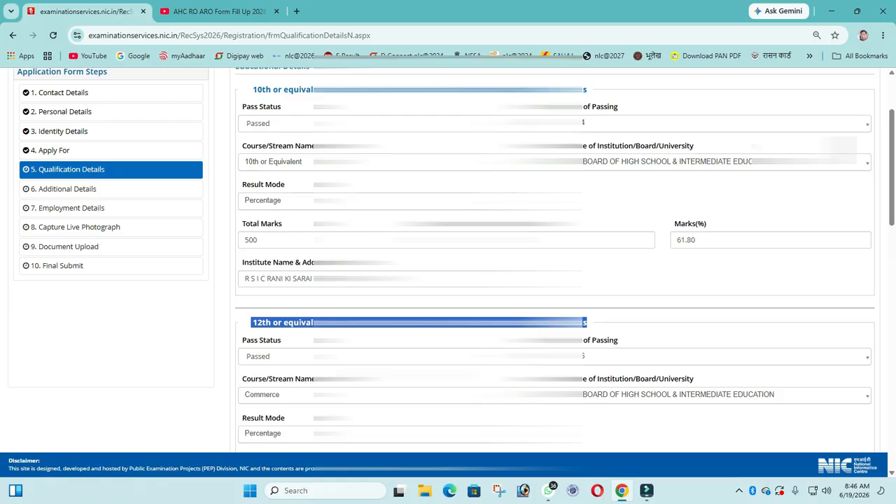
scroll(448, 260, "down", 3)
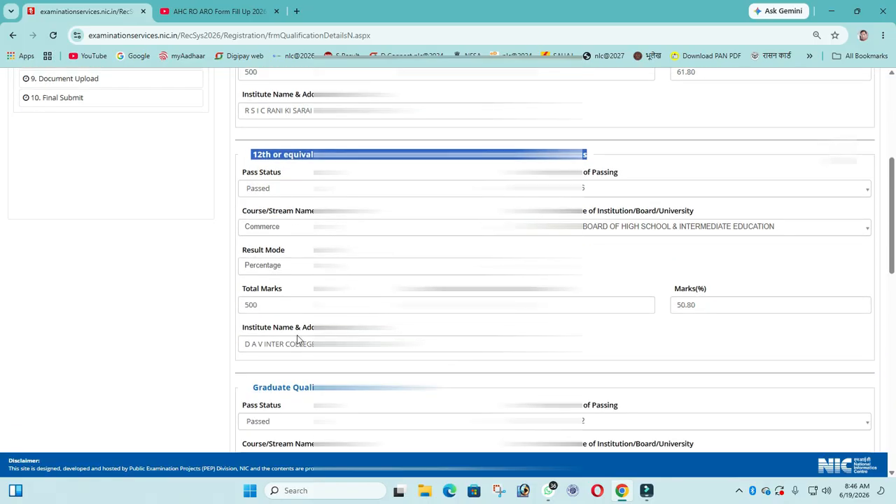
triple_click(283, 389)
scroll(282, 389, "down", 10)
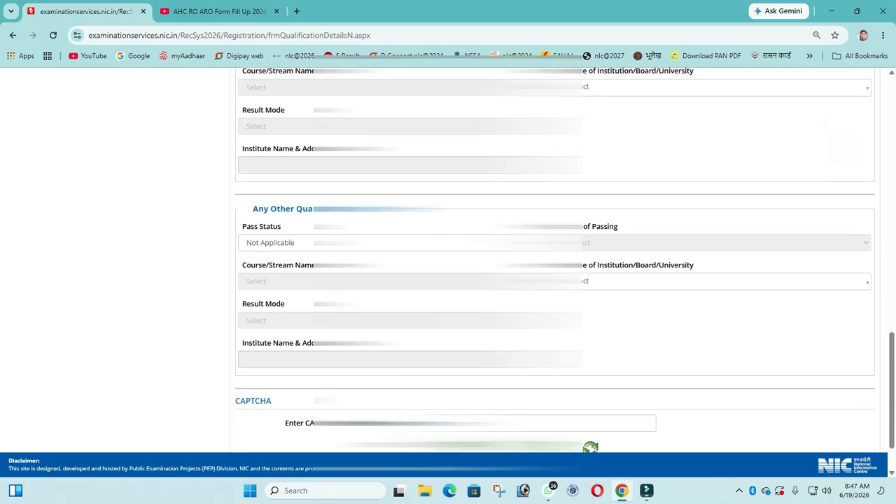
scroll(297, 303, "up", 2)
Step: Set Other Qualification and Post Graduate pass status to Not Applicable
left_click(297, 299)
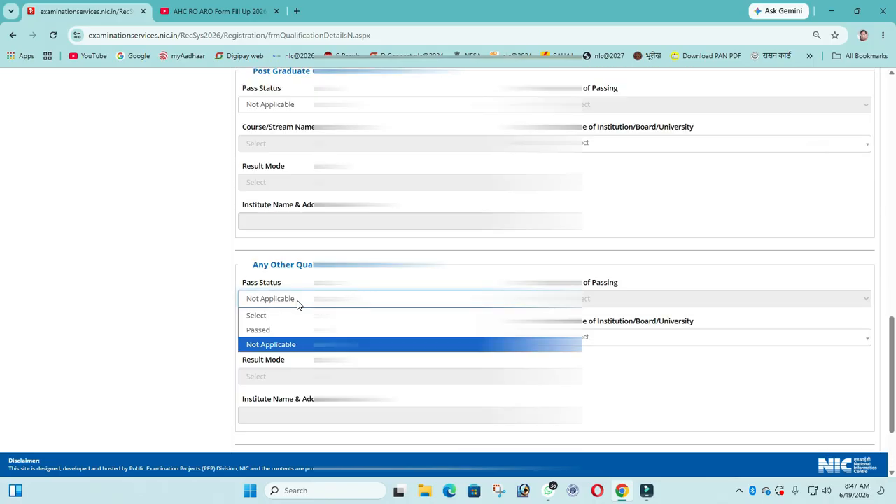
left_click(278, 344)
scroll(304, 240, "up", 2)
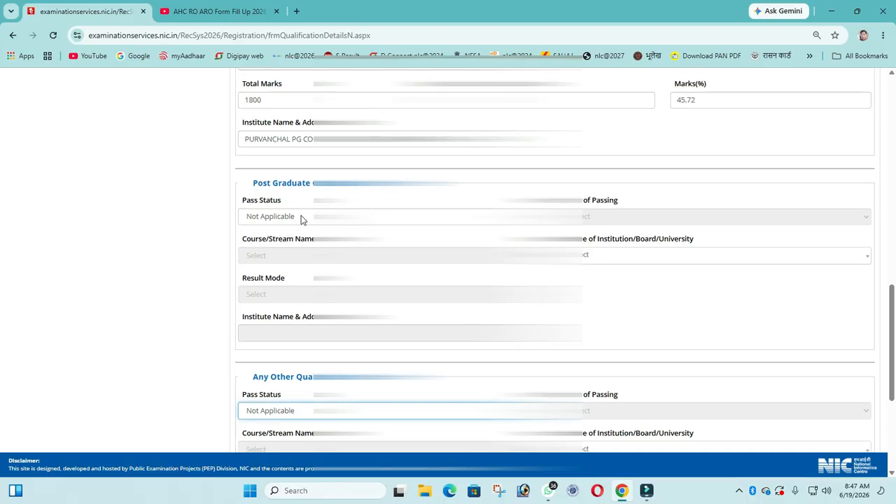
left_click(301, 217)
left_click(276, 262)
Step: Enter the CAPTCHA and save the qualification details
scroll(276, 262, "down", 5)
left_click(536, 360)
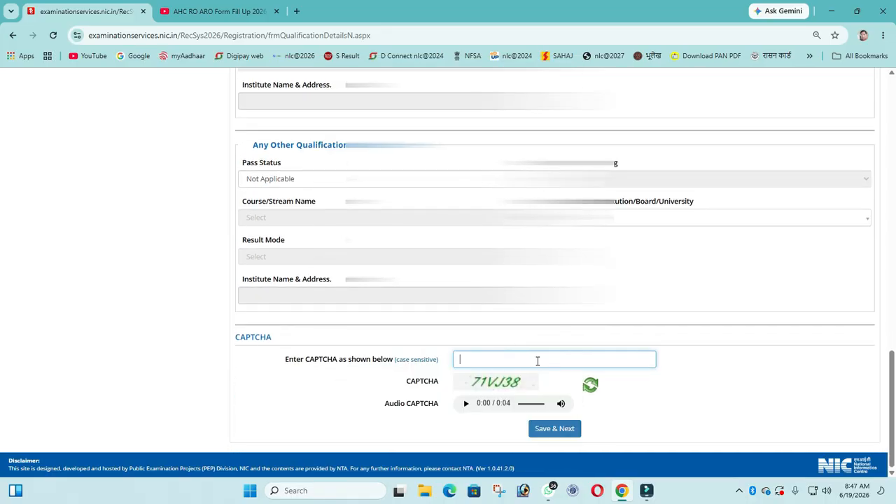
type("71Vj38")
left_click(538, 429)
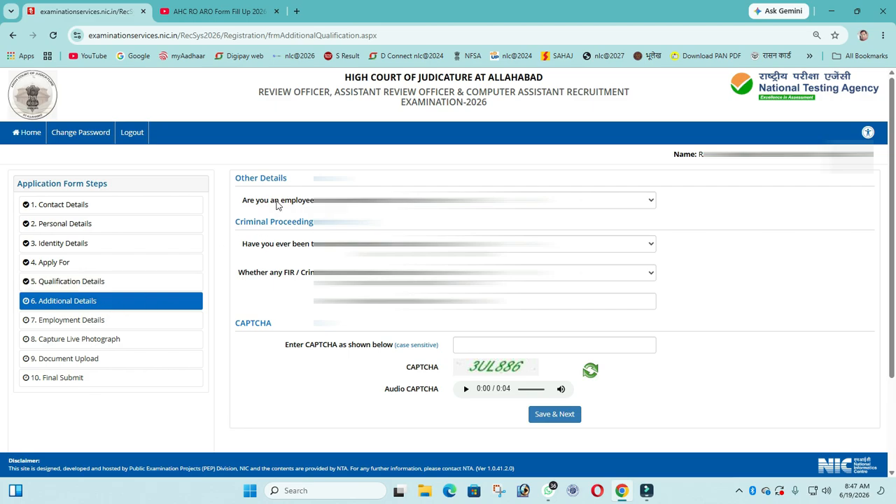
Step: Answer No to being a government employee in Other Details
left_click_drag(295, 177, 224, 178)
left_click(249, 174)
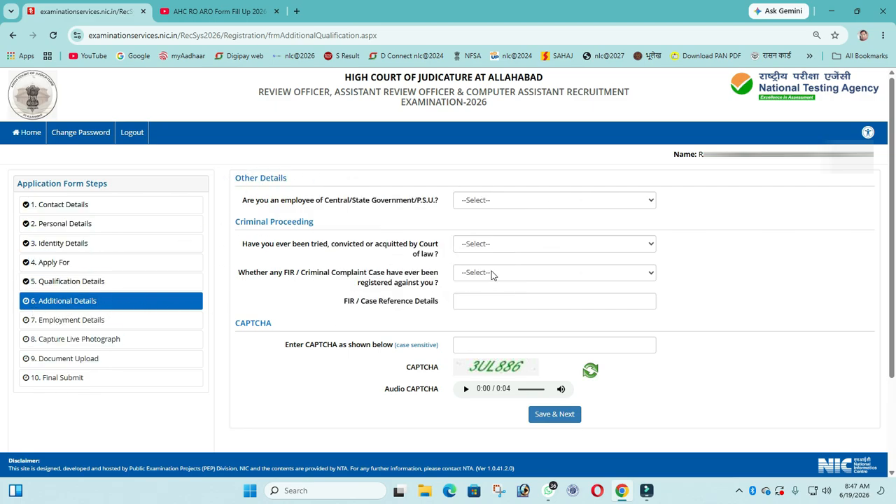
left_click(485, 200)
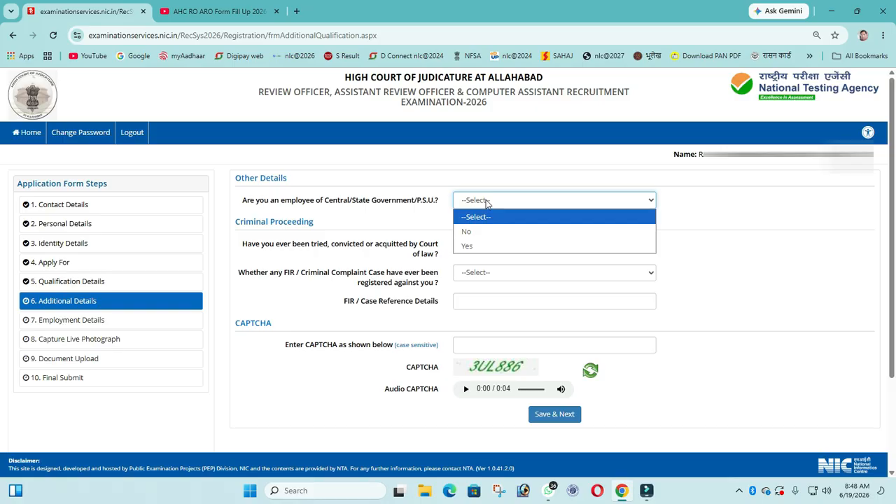
left_click(479, 237)
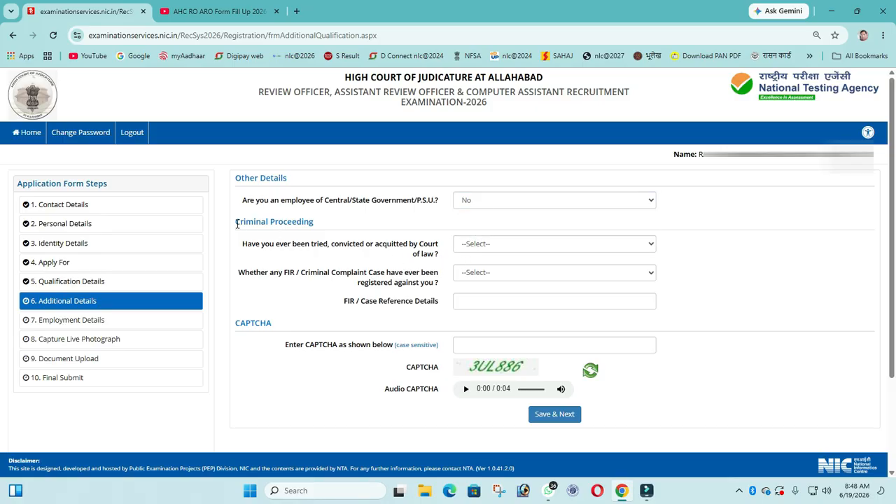
Step: Answer No to both the tried/convicted and FIR/complaint Criminal Proceeding questions
left_click_drag(237, 224, 343, 228)
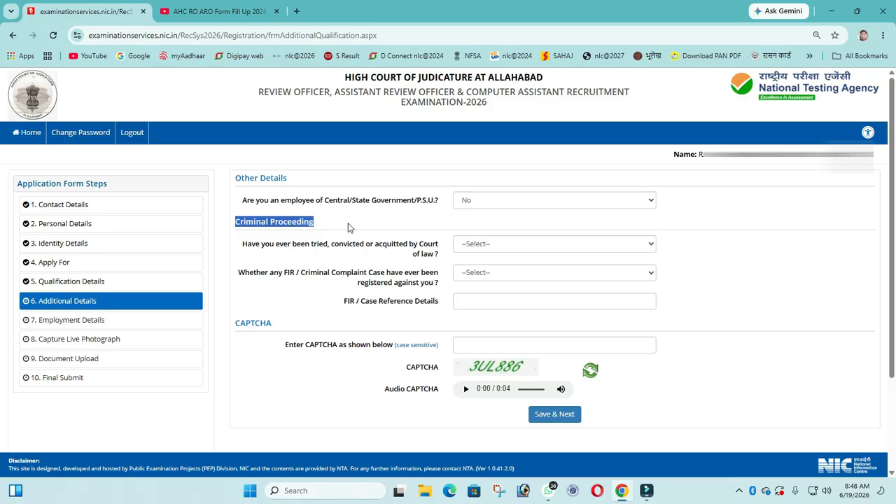
left_click(471, 243)
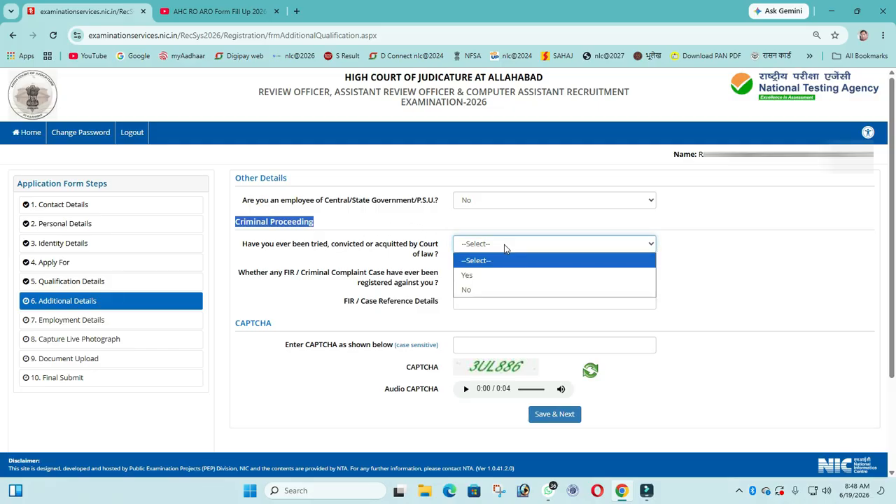
left_click(479, 287)
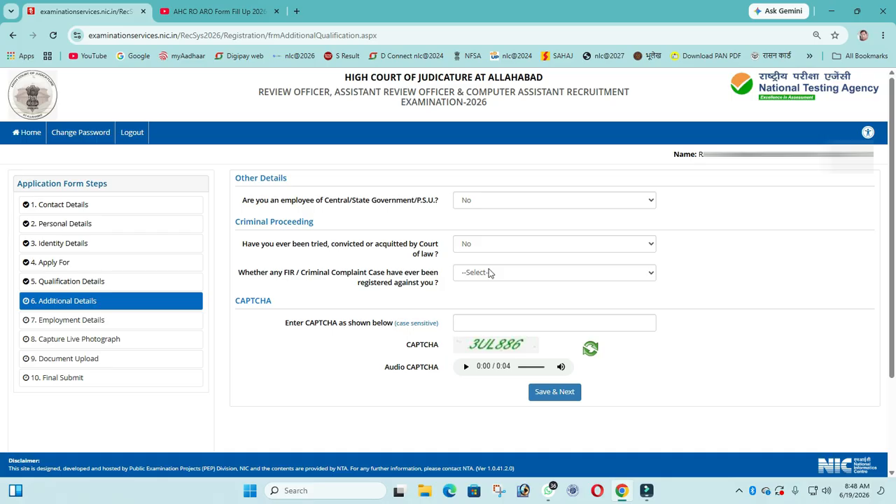
left_click(489, 273)
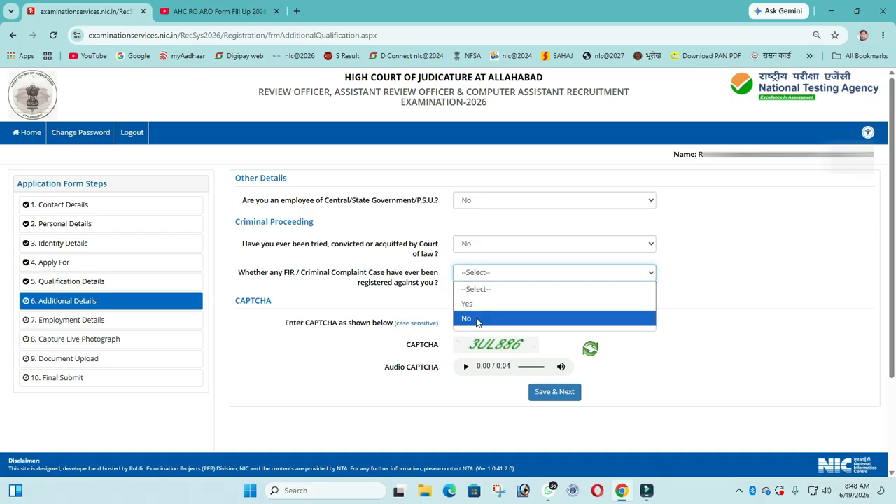
left_click(476, 320)
left_click(475, 279)
left_click(473, 303)
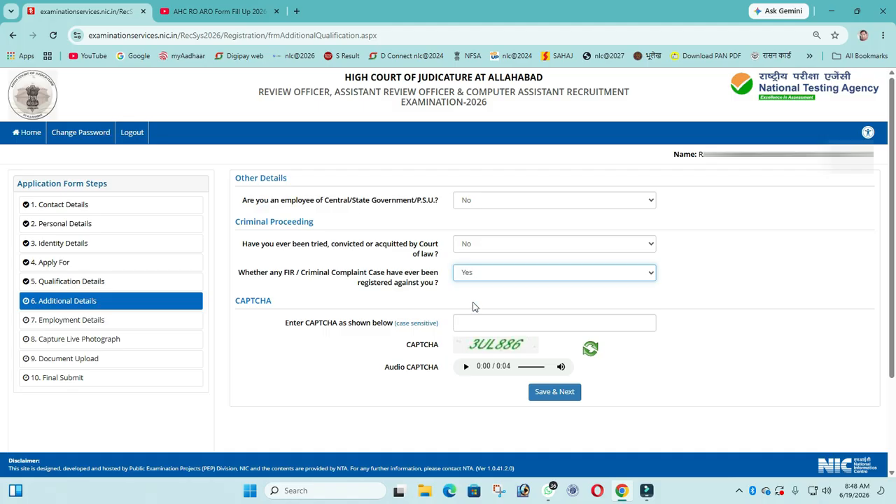
left_click(478, 276)
left_click(468, 320)
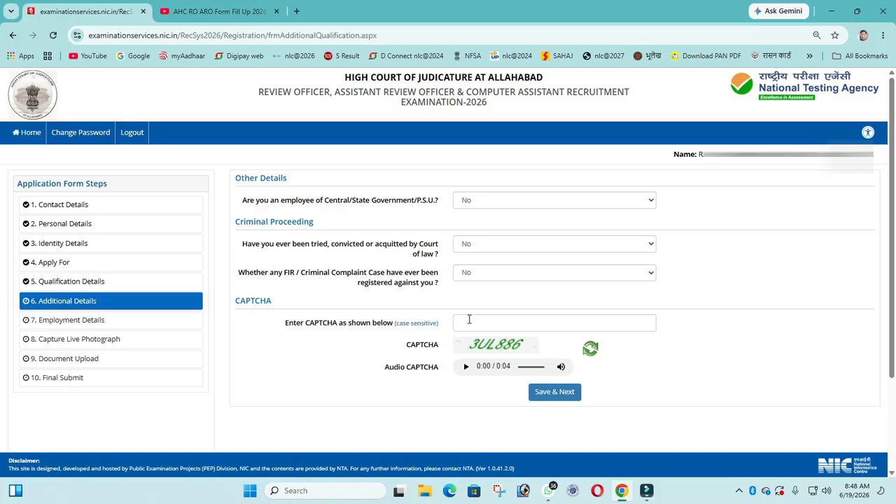
Step: Enter the CAPTCHA, save the Additional Details and confirm with Yes
left_click(469, 321)
type("3")
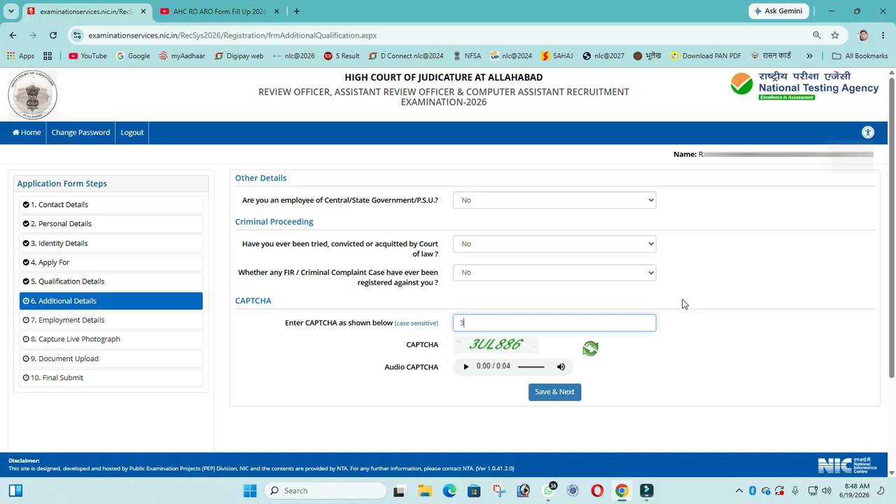
type("UL886")
left_click(555, 392)
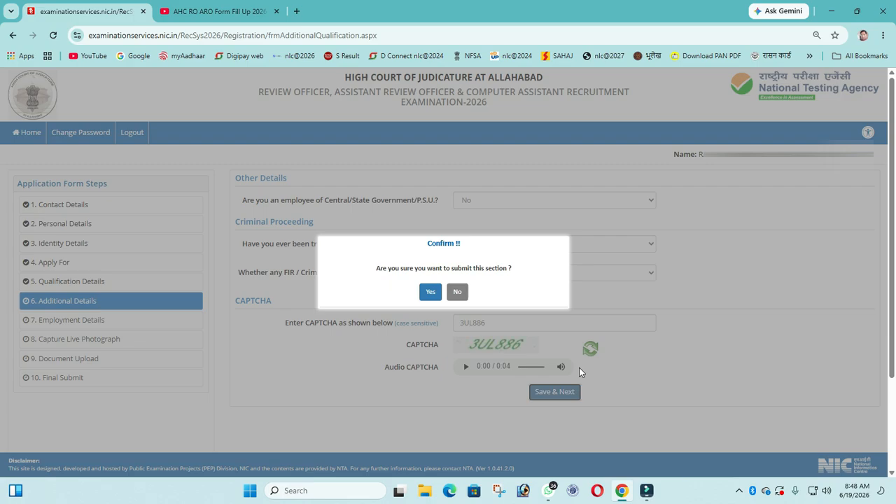
left_click(430, 292)
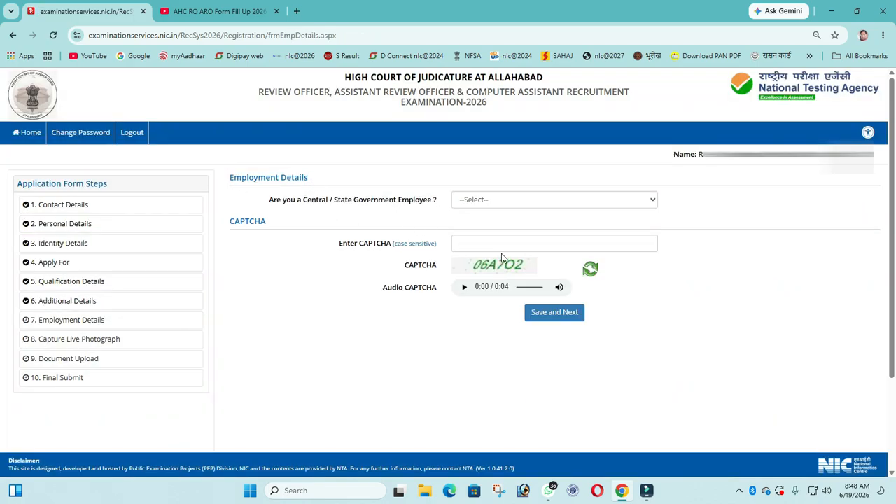
Step: Answer No to Central/State Government employee, enter the CAPTCHA, and save with confirmation
left_click(497, 202)
left_click(468, 243)
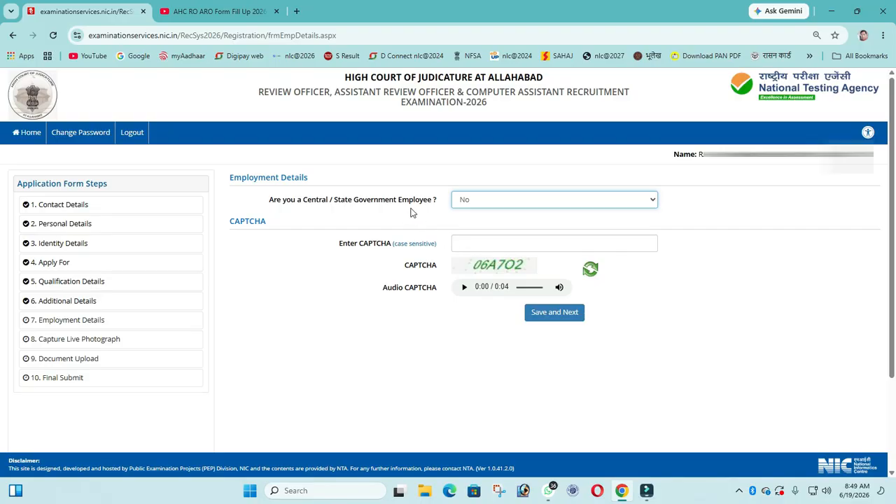
left_click(411, 211)
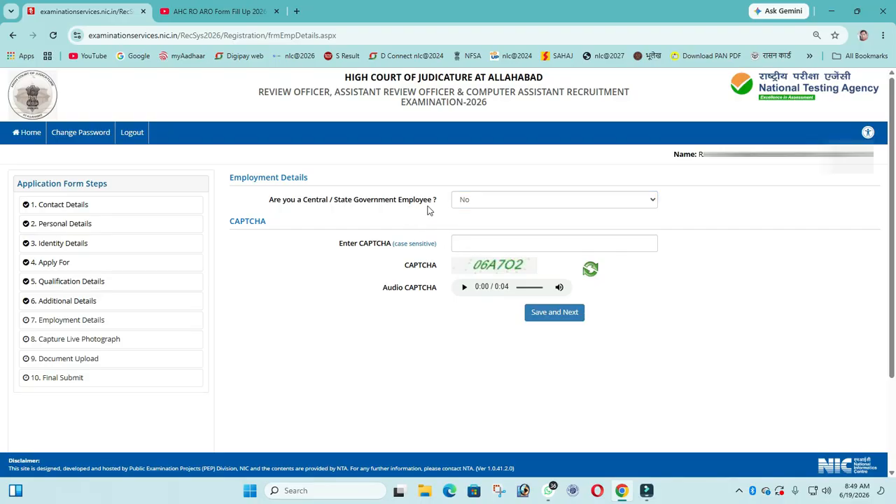
left_click(490, 242)
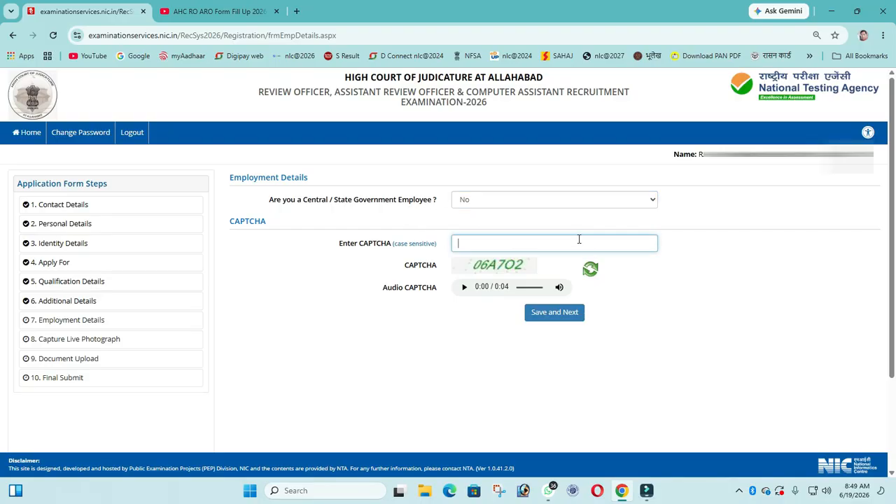
type("06A7O2")
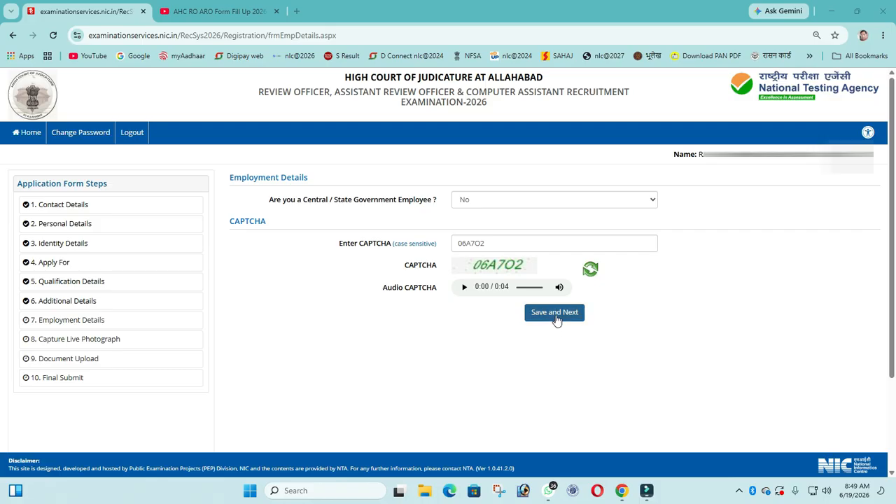
left_click(555, 313)
left_click(431, 292)
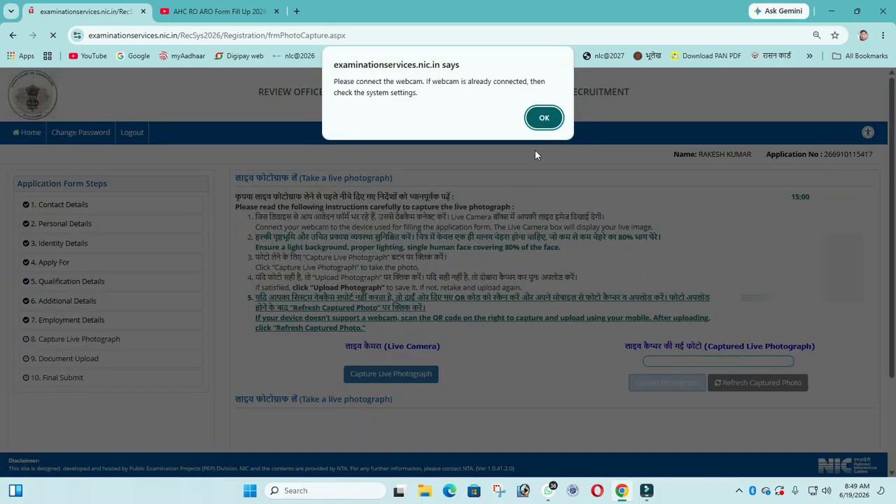
Step: Dismiss the webcam warning, review the captured live photograph, and save it with confirmation
left_click(542, 119)
left_click_drag(254, 180, 318, 182)
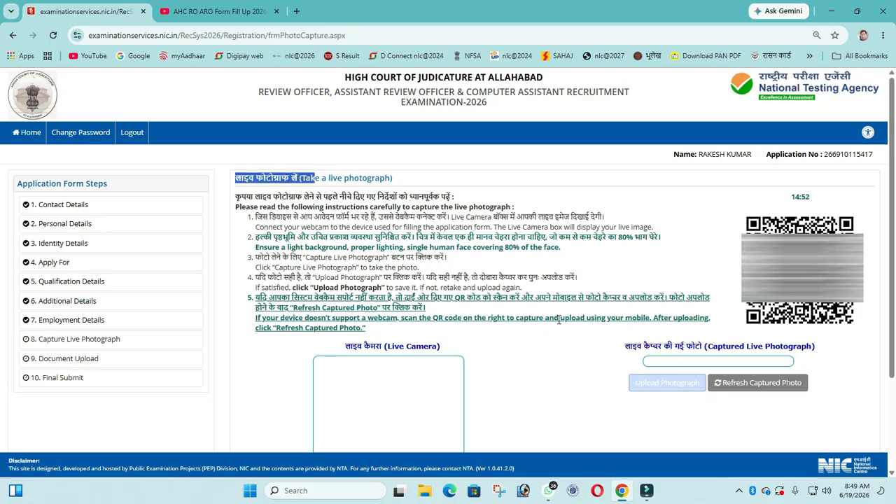
scroll(552, 319, "down", 2)
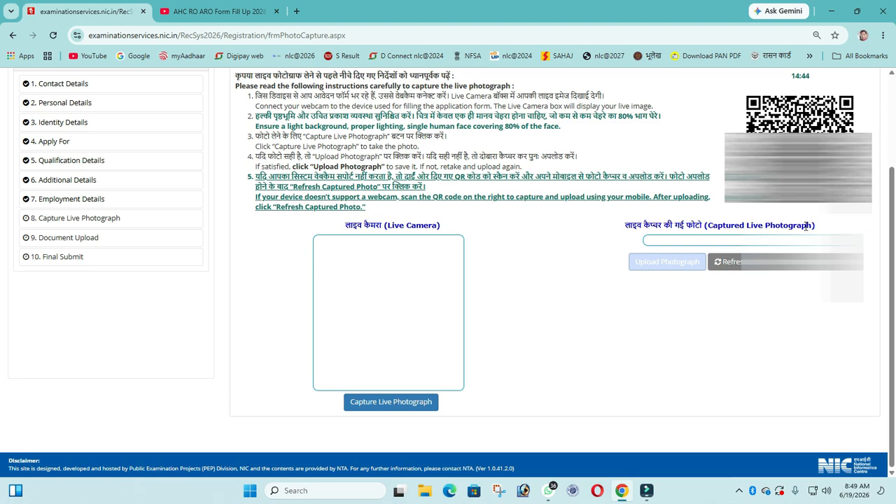
scroll(805, 225, "up", 2)
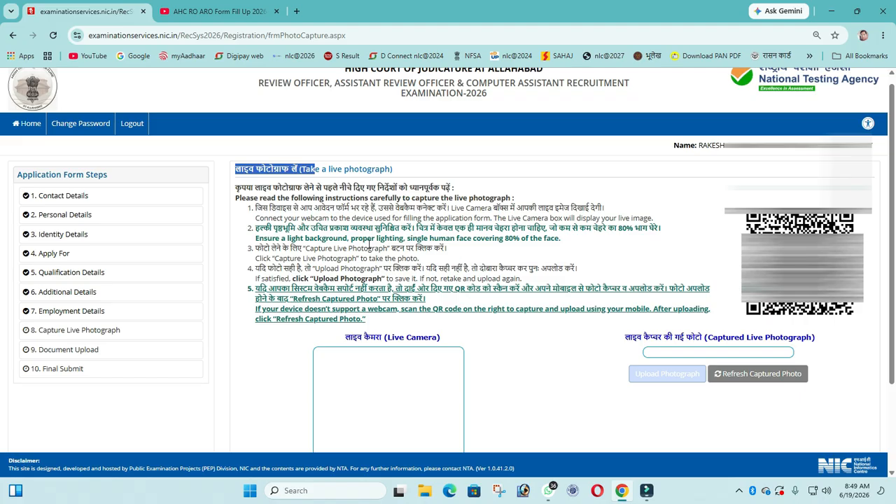
left_click(585, 191)
scroll(530, 266, "down", 2)
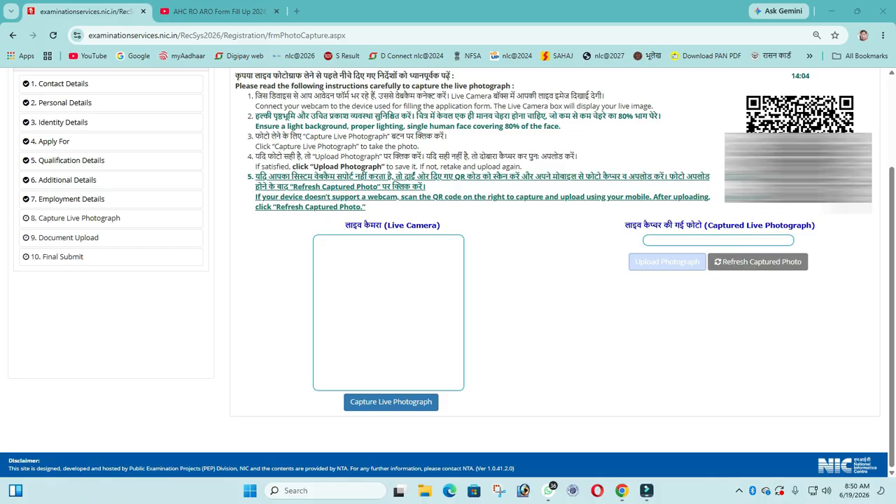
scroll(794, 221, "up", 1)
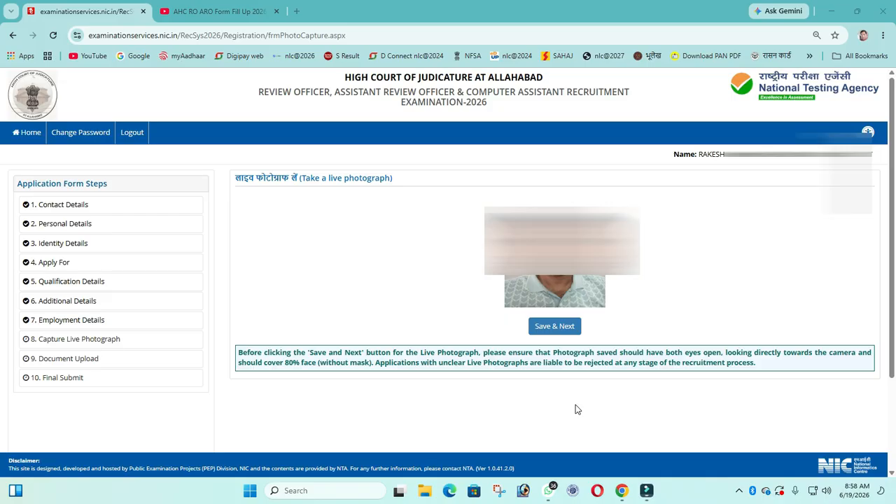
left_click(557, 327)
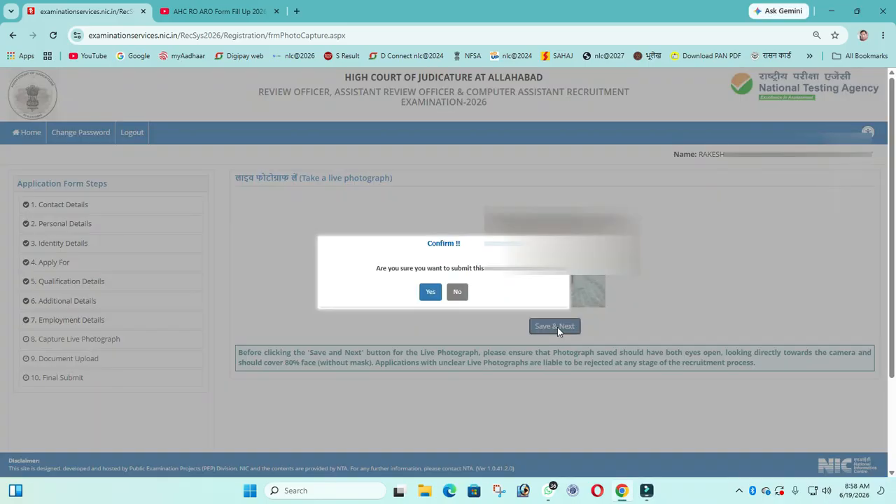
left_click(432, 294)
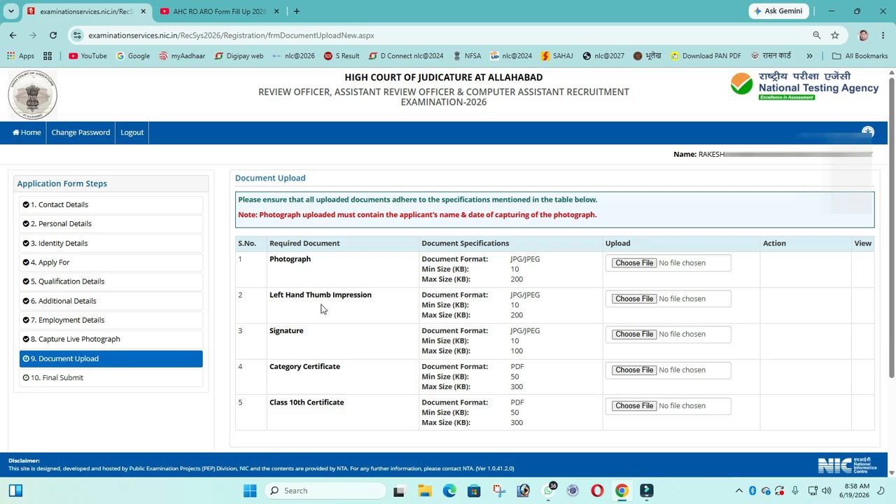
mouse_move(271, 260)
left_mouse_down()
mouse_move(371, 296)
mouse_move(295, 316)
mouse_move(284, 332)
left_mouse_up()
left_click_drag(337, 367, 270, 374)
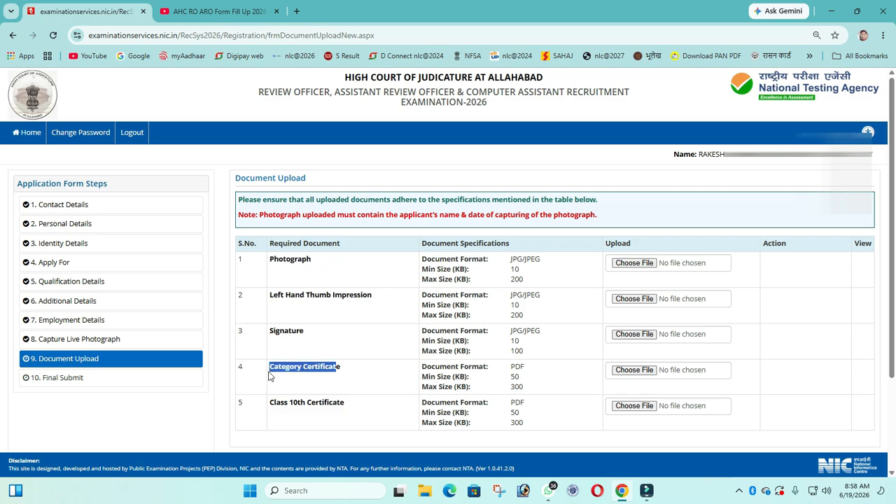
left_click_drag(342, 403, 277, 406)
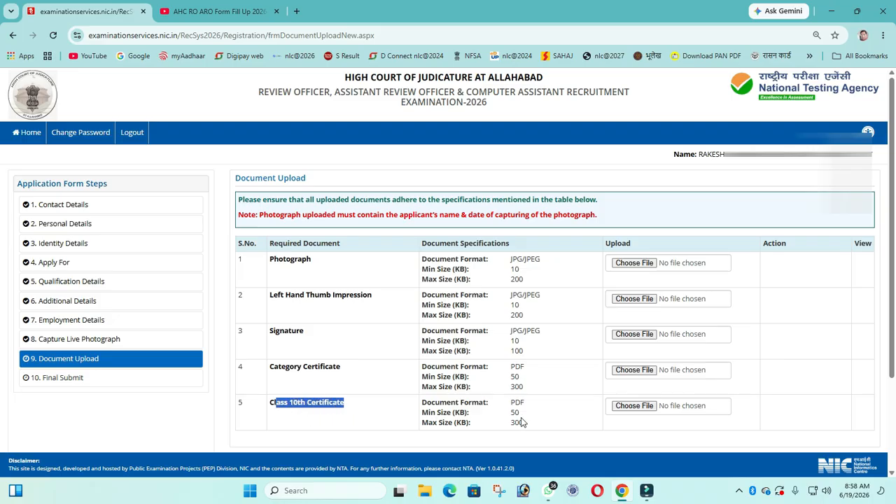
double_click(517, 279)
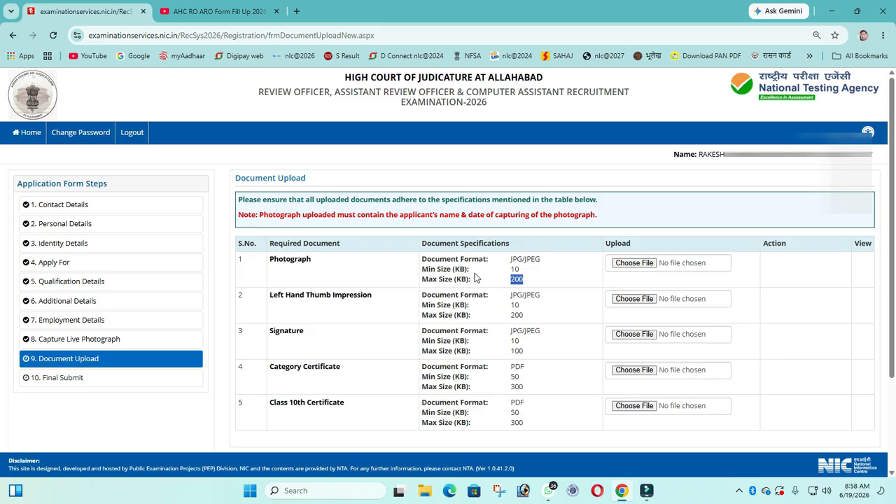
left_click_drag(519, 261, 516, 269)
double_click(515, 279)
left_click_drag(513, 297, 539, 296)
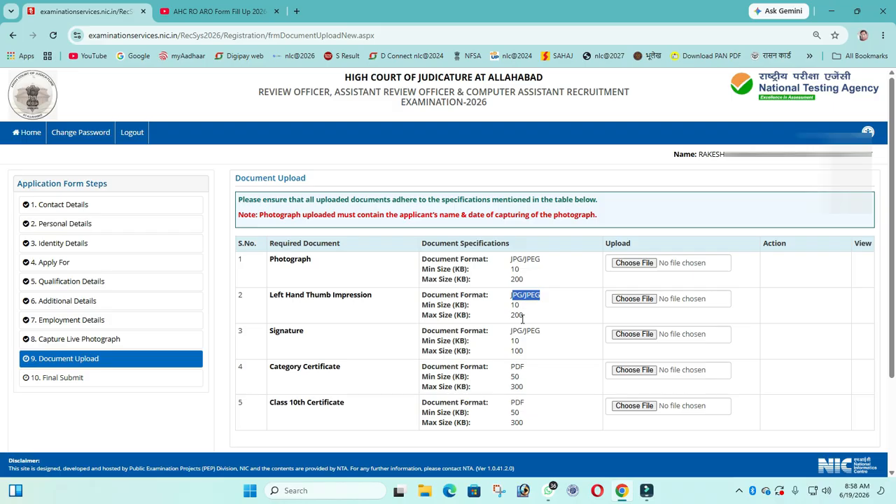
left_click_drag(284, 331, 304, 331)
left_click_drag(509, 345, 535, 351)
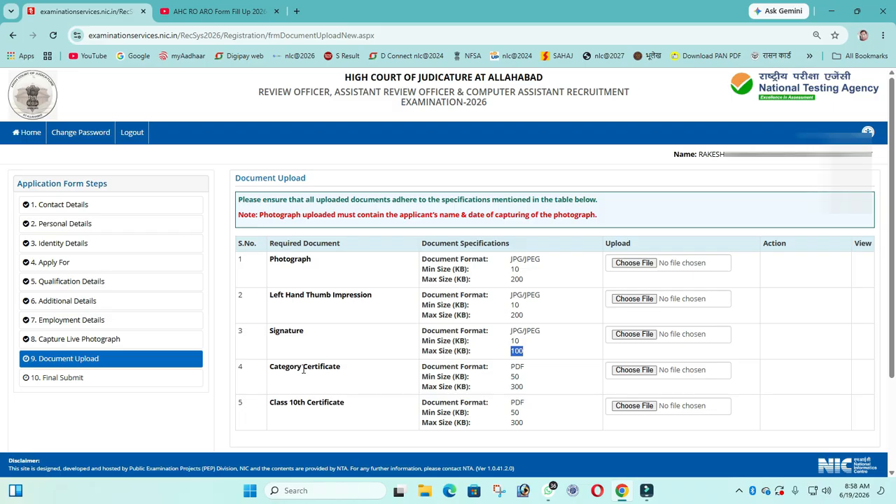
left_click_drag(282, 368, 341, 369)
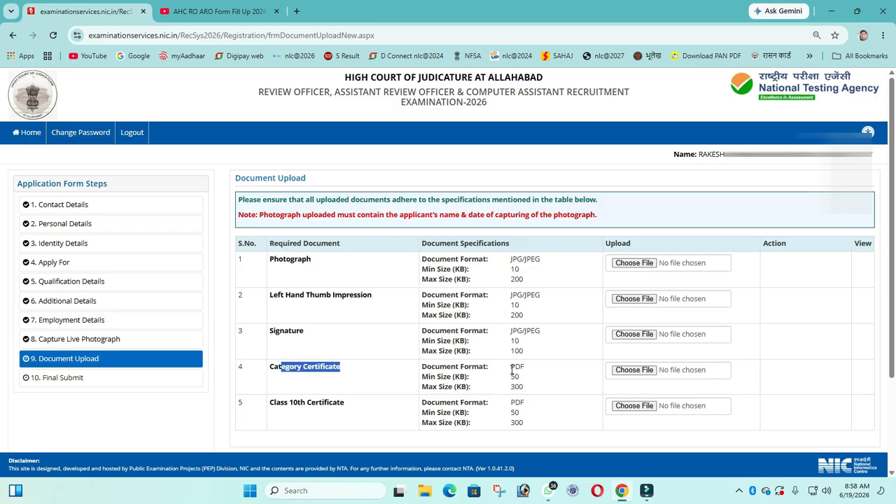
left_click_drag(510, 369, 524, 388)
left_click_drag(346, 404, 269, 405)
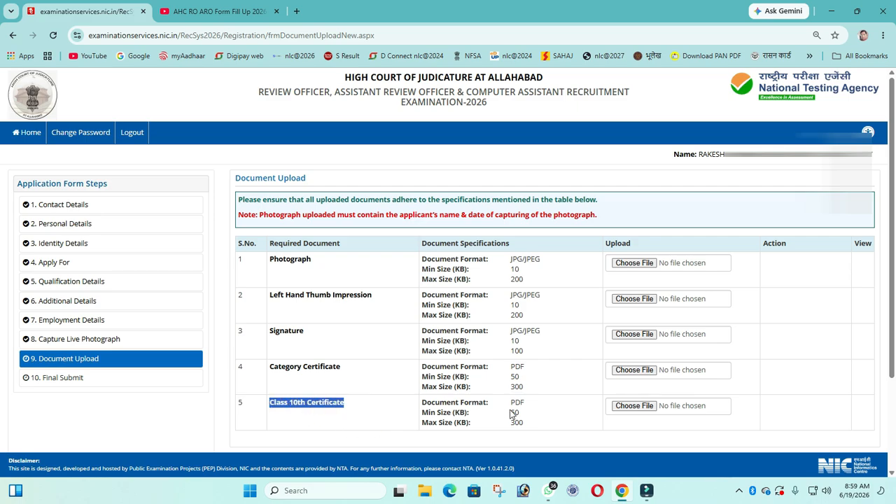
left_click_drag(509, 403, 498, 423)
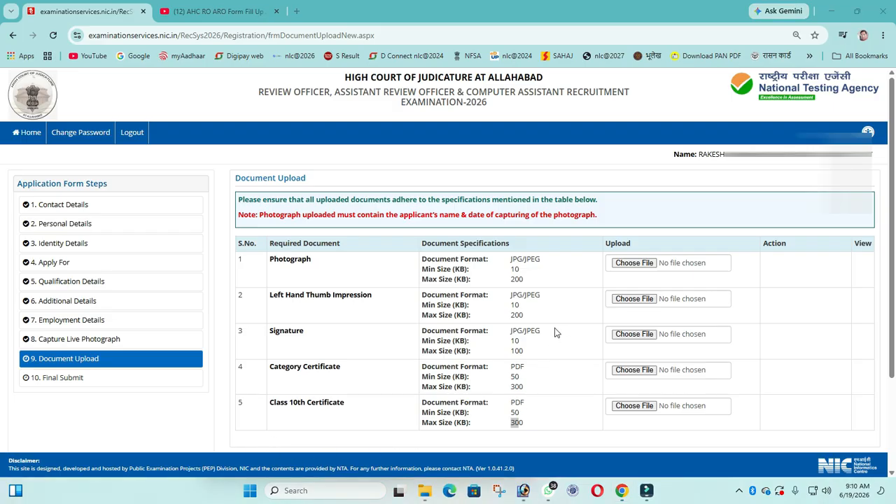
Step: Upload PHOTO3.jpg from the ONLINE FORM folder at original size as the Photograph
double_click(300, 264)
left_click(635, 265)
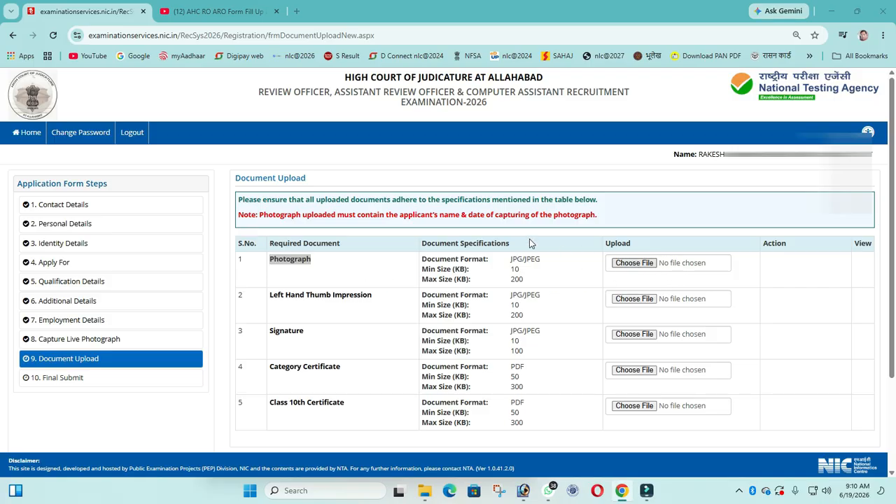
left_click(69, 94)
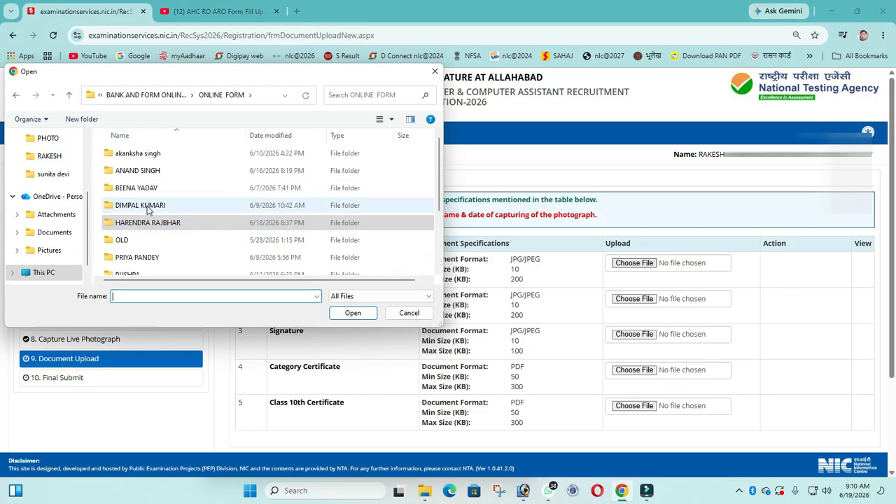
scroll(150, 206, "down", 2)
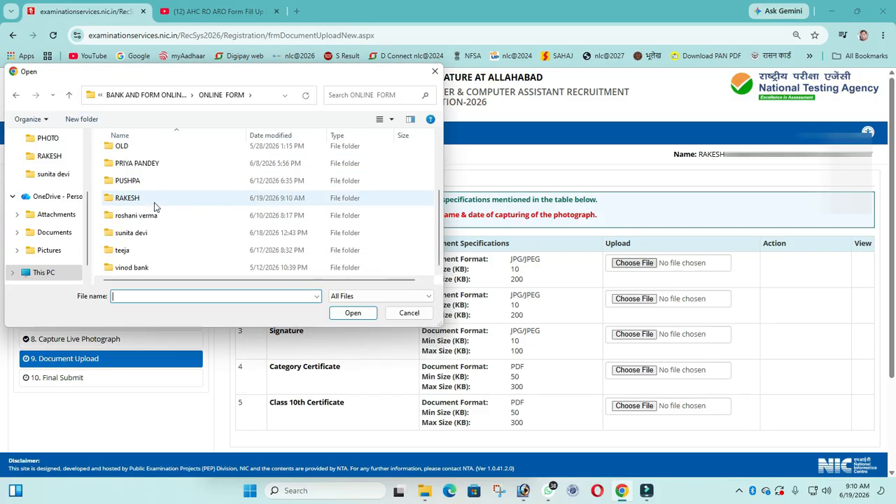
double_click(149, 245)
scroll(424, 261, "down", 10)
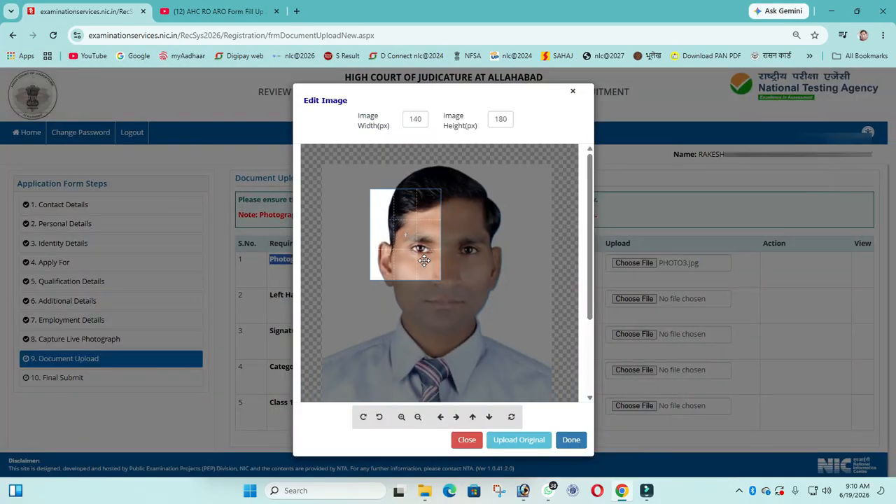
scroll(424, 261, "down", 3)
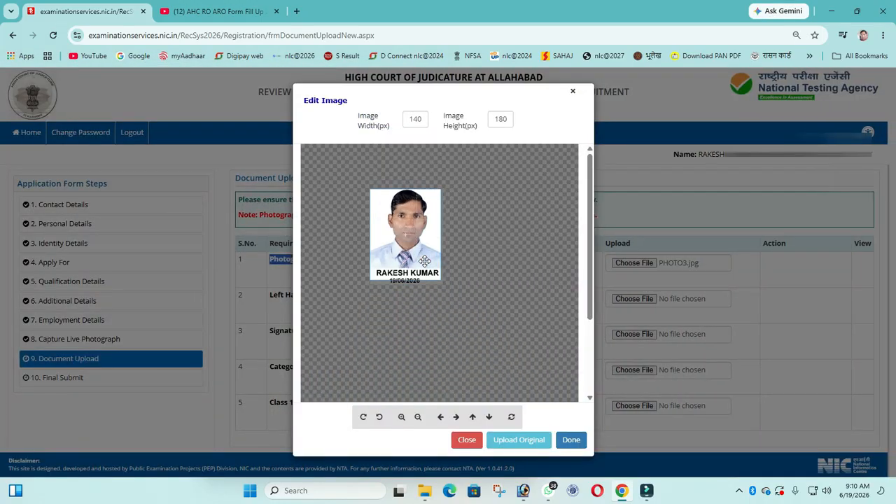
left_click(518, 443)
left_click(778, 261)
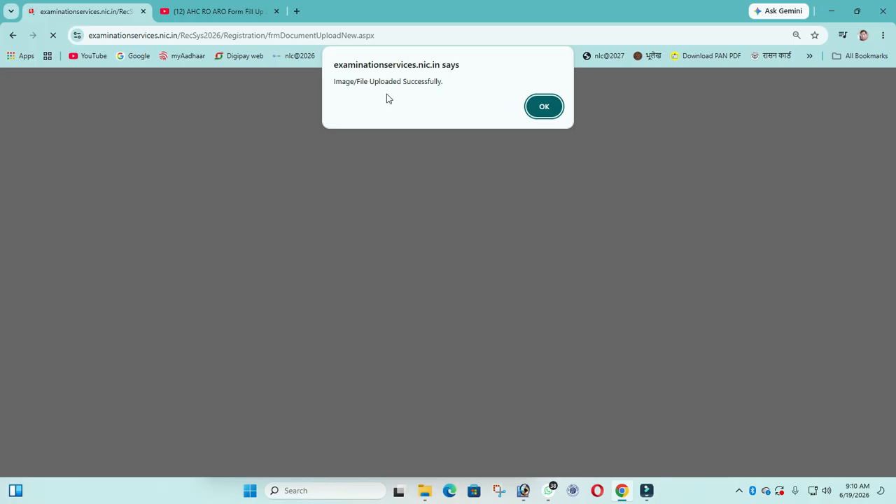
left_click(536, 108)
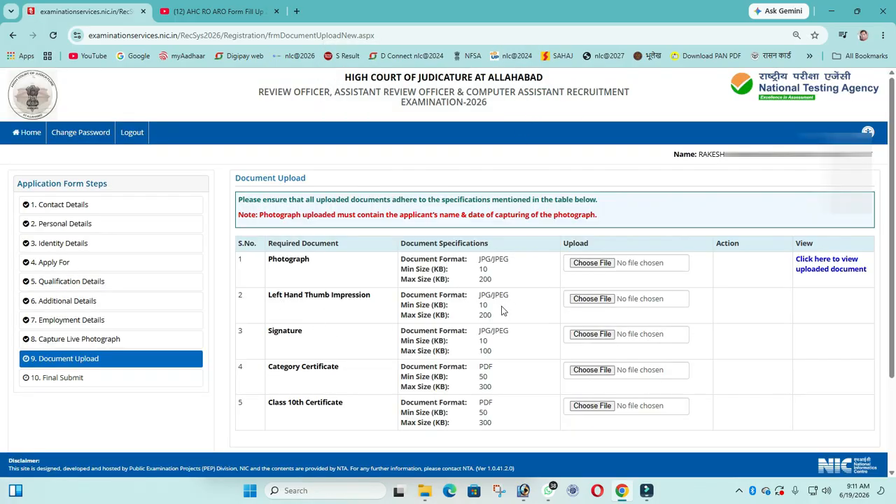
Step: Upload thumb.jpg at original size as the Left Hand Thumb Impression, retrying once
left_click(591, 299)
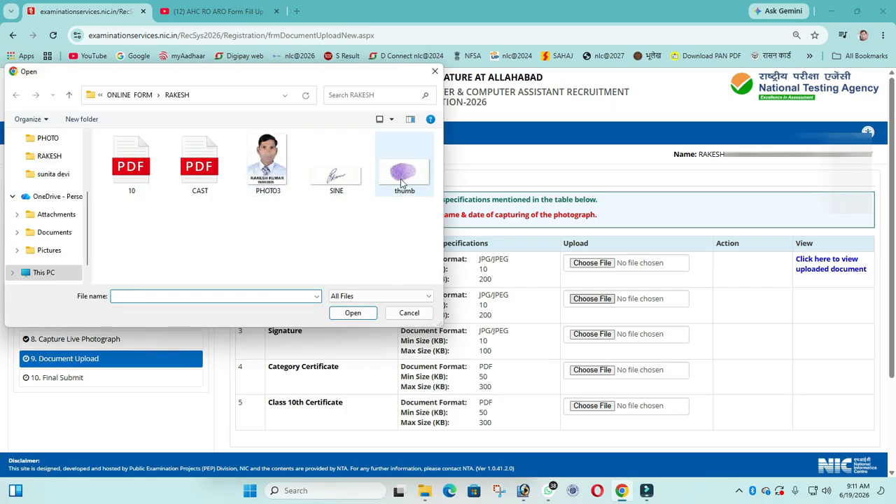
double_click(402, 183)
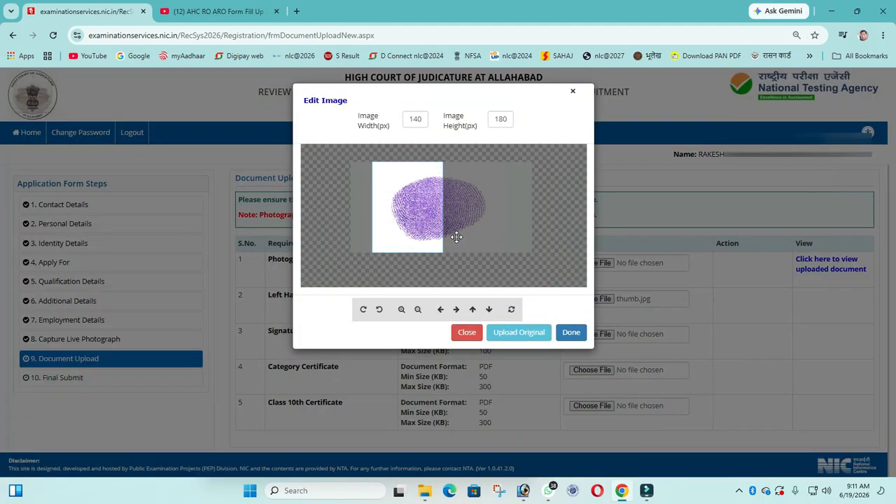
left_click(571, 335)
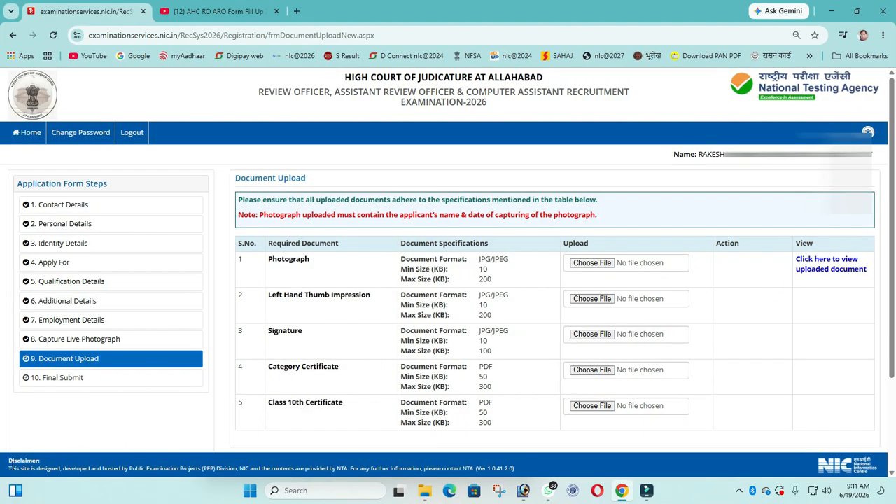
left_click(592, 299)
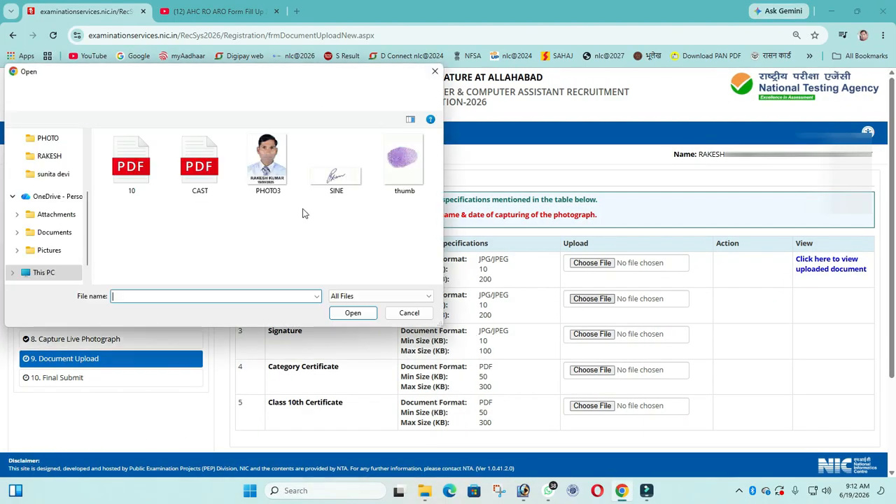
double_click(403, 175)
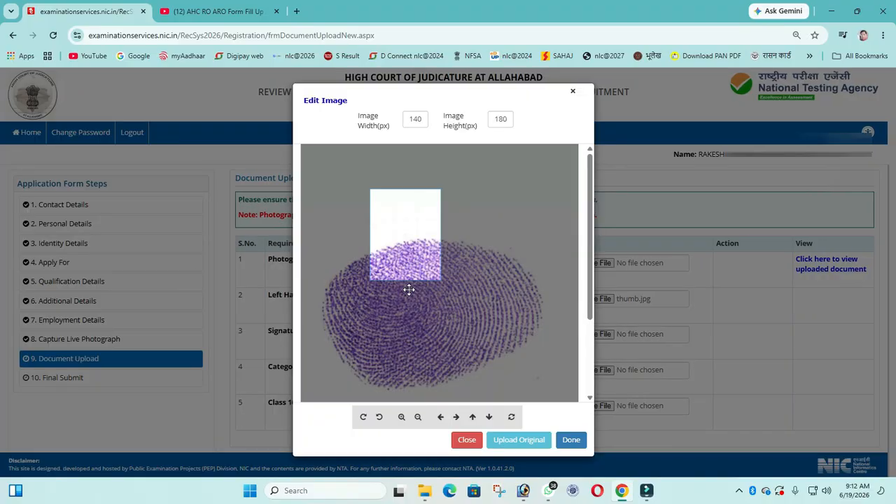
scroll(406, 294, "down", 10)
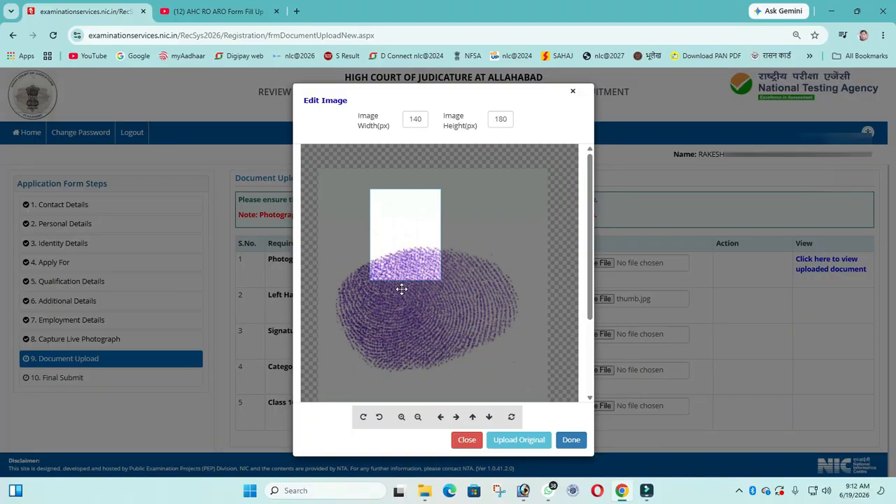
left_click(525, 443)
left_click(730, 298)
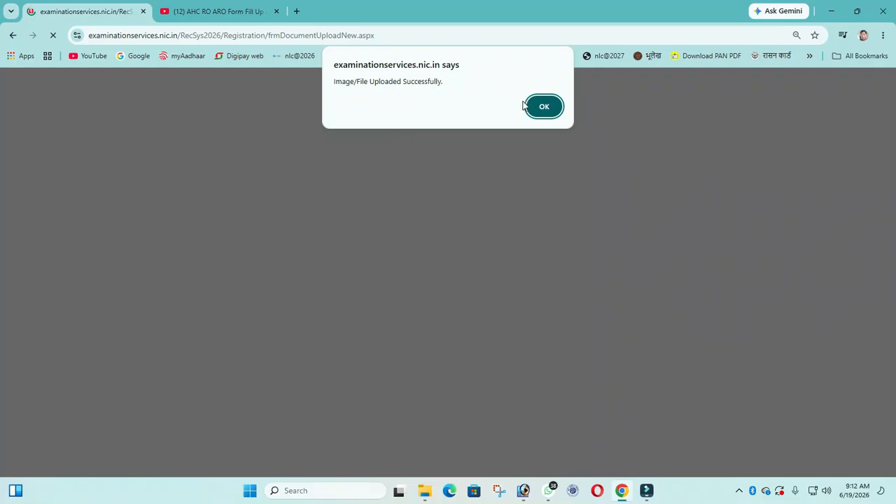
left_click(525, 105)
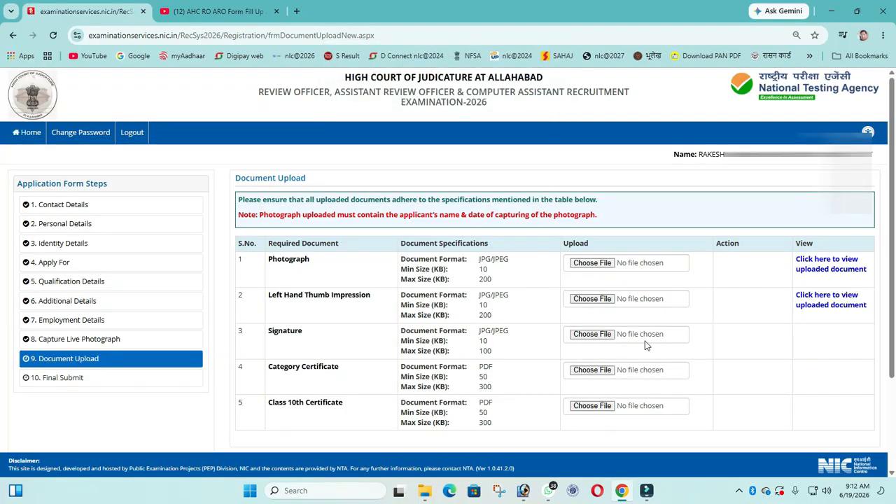
Step: Upload SINE.jpg at original size as the Signature and dismiss the success alert
left_click(592, 335)
left_click(350, 184)
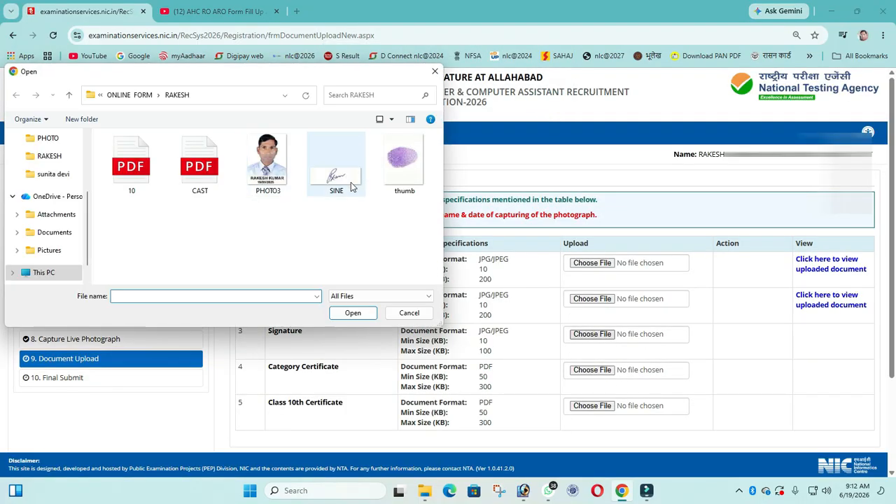
double_click(350, 183)
scroll(466, 219, "down", 5)
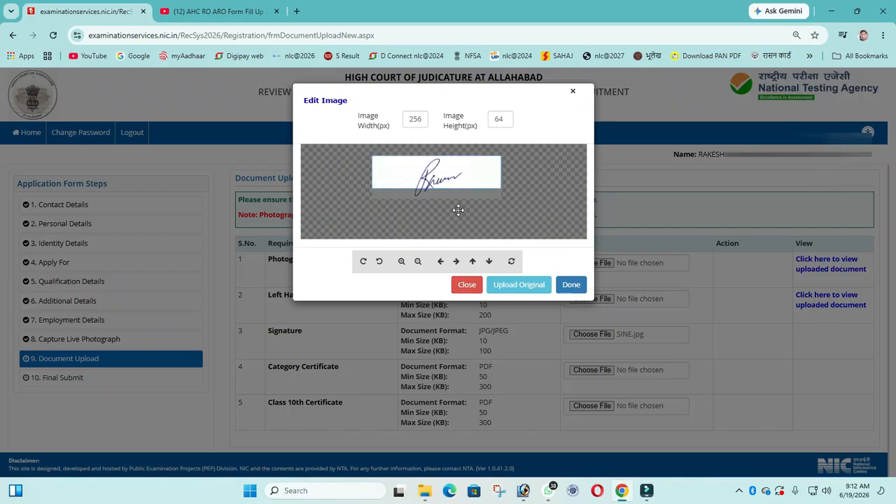
left_click(524, 285)
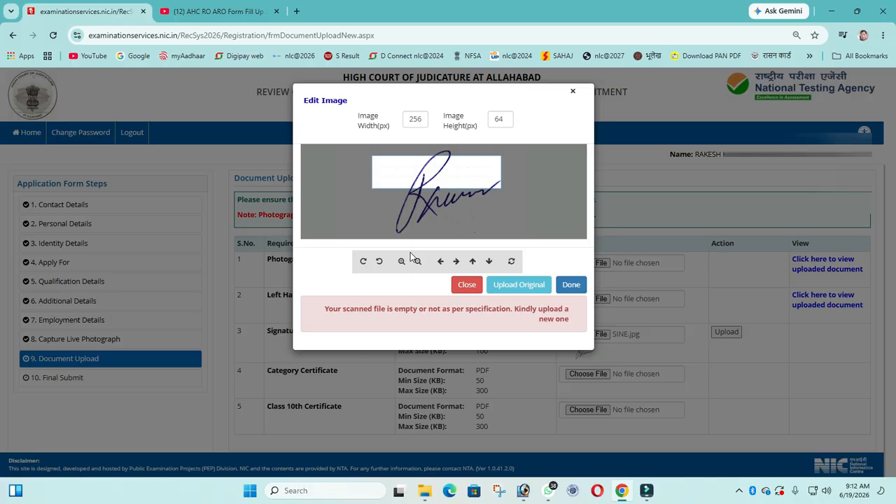
left_click(469, 286)
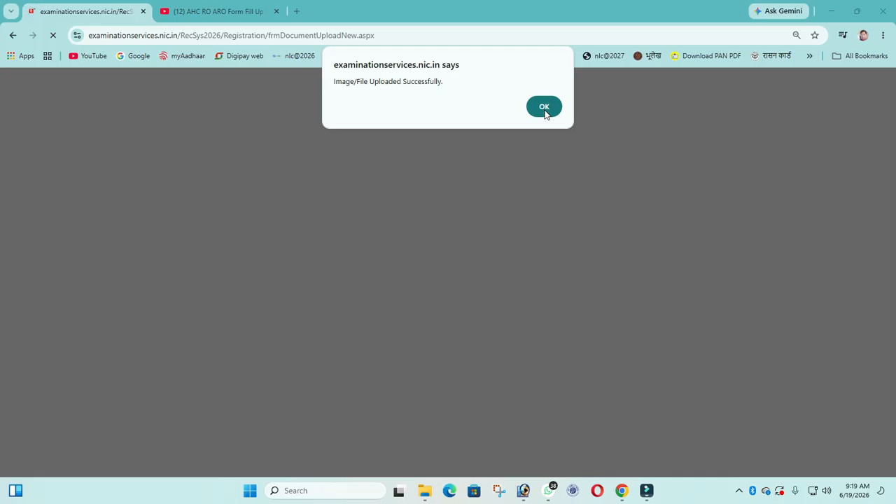
left_click_drag(377, 82, 468, 94)
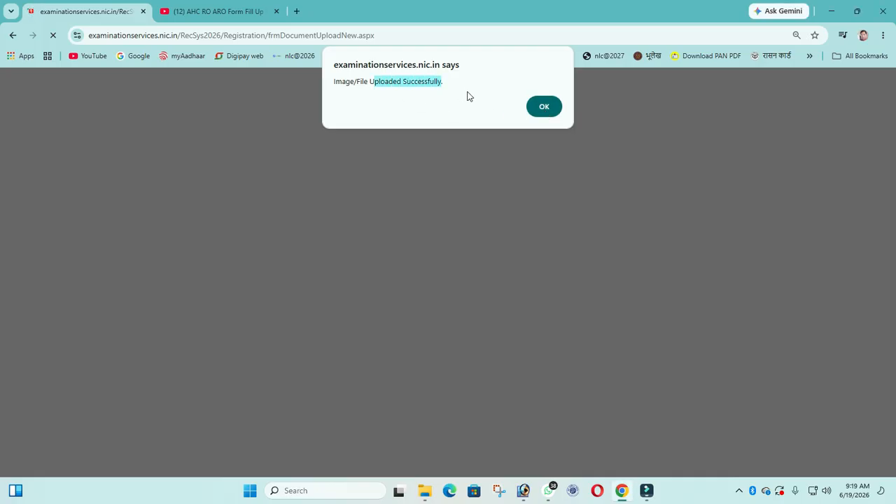
left_click(537, 108)
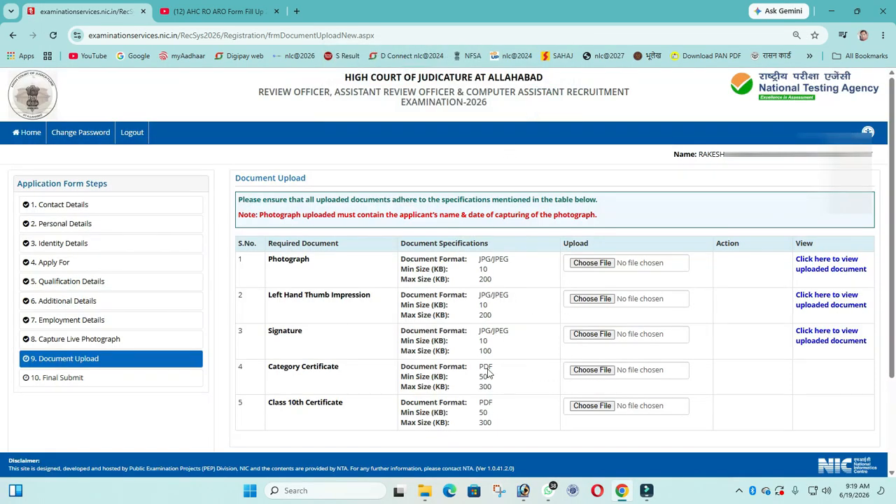
Step: Upload CAST.pdf as the Category Certificate
left_click_drag(348, 371, 278, 366)
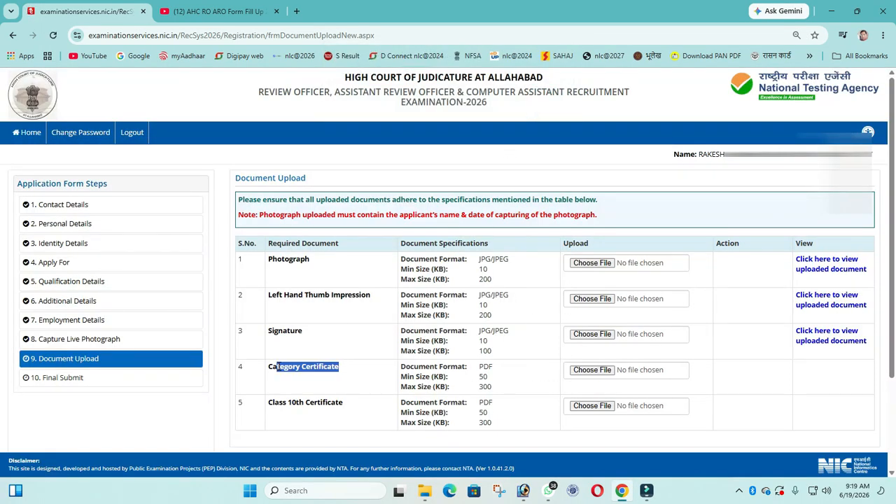
left_click(594, 370)
double_click(198, 174)
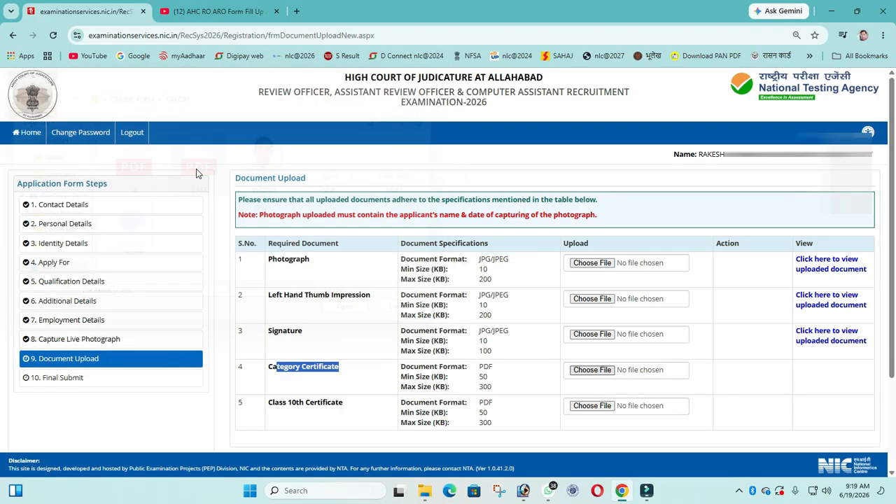
scroll(715, 355, "down", 1)
scroll(715, 355, "down", 1)
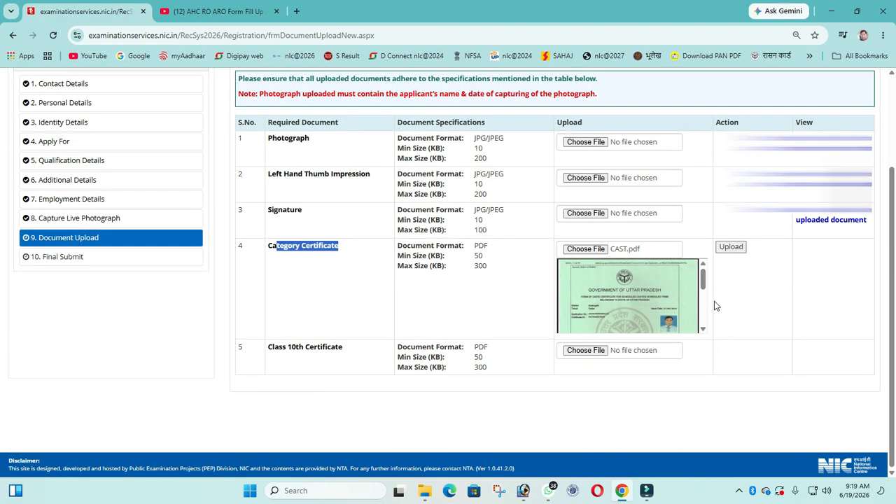
left_click(731, 248)
key("Return")
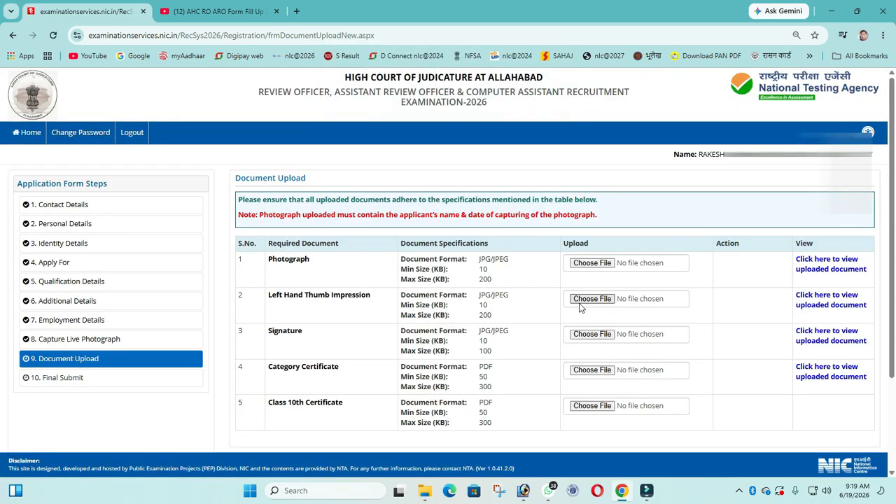
Step: Upload 10.PDF as the Class 10th Certificate and dismiss the success alert
scroll(560, 308, "down", 2)
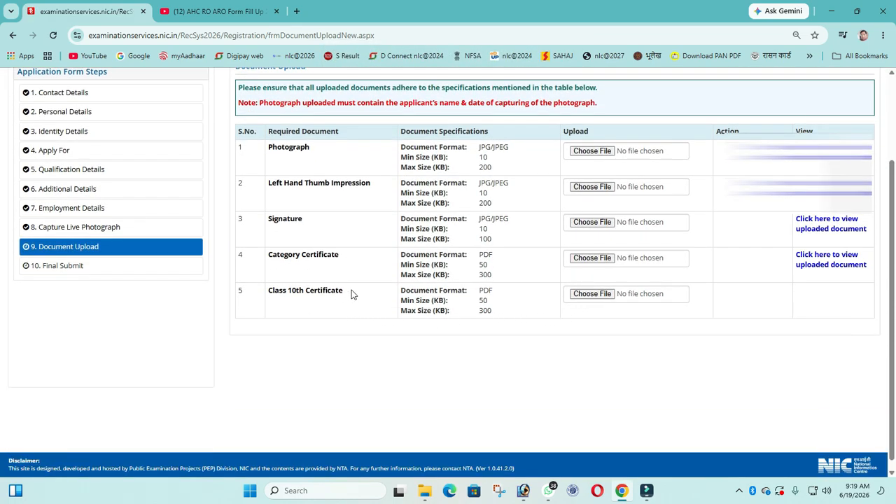
left_click_drag(352, 294, 319, 309)
left_click(592, 293)
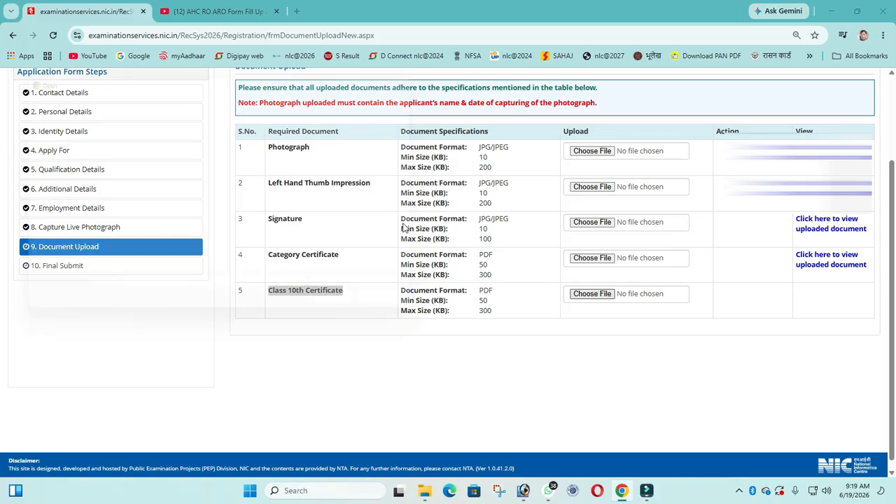
left_click(131, 164)
left_click(353, 313)
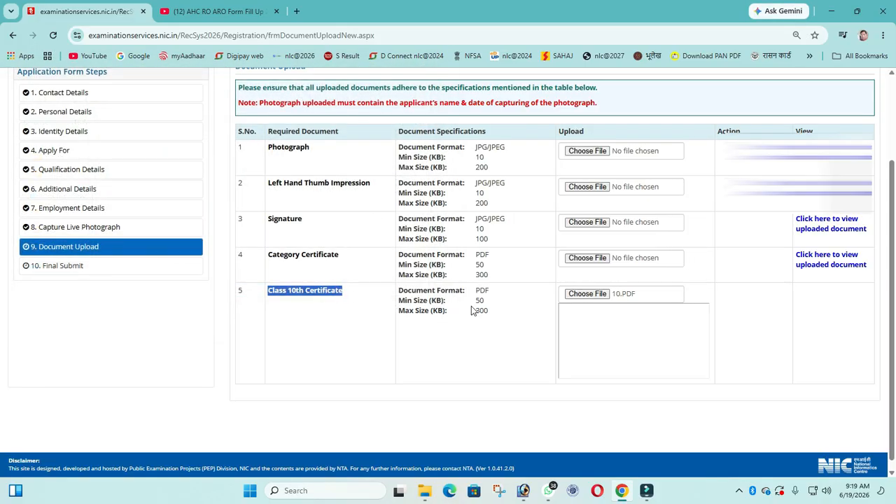
left_click(730, 293)
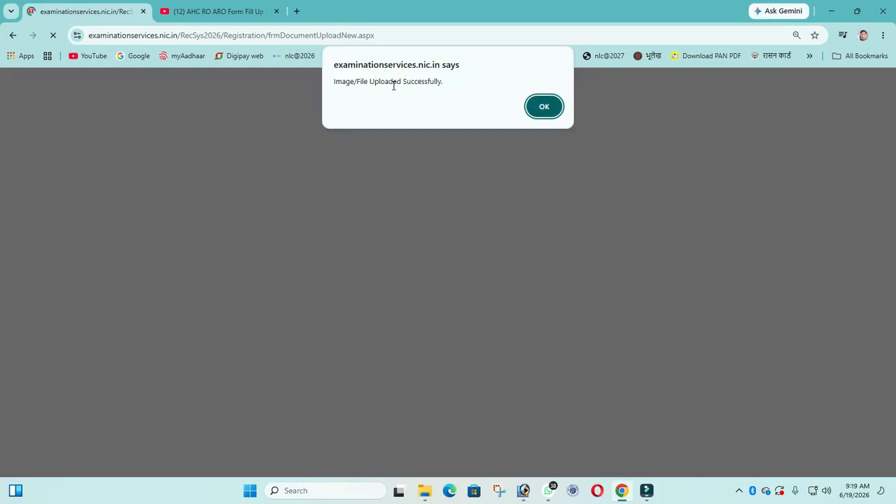
left_click_drag(371, 84, 468, 84)
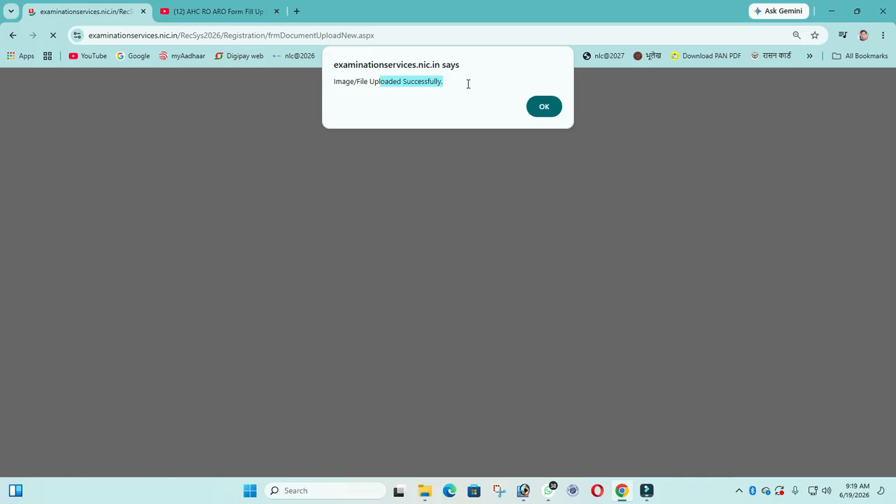
left_click(549, 113)
scroll(630, 303, "down", 2)
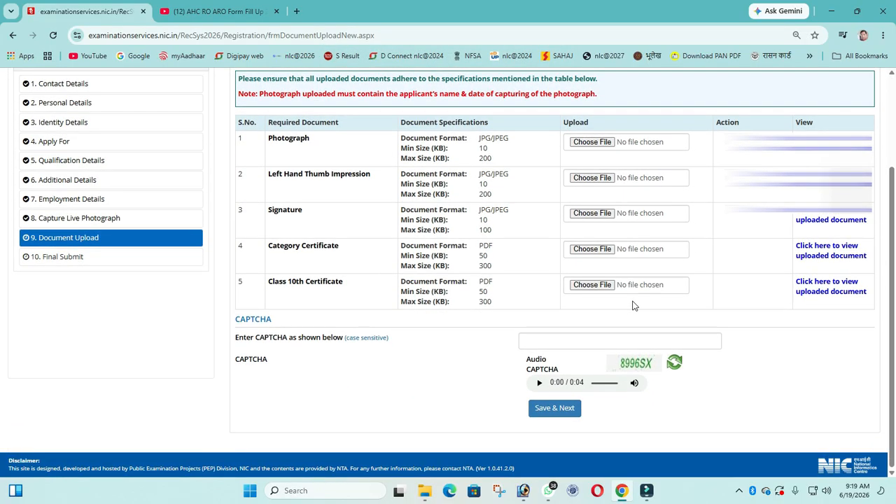
Step: Save the document upload step with CAPTCHA 8996SX, then preview the uploaded photograph
left_click(570, 341)
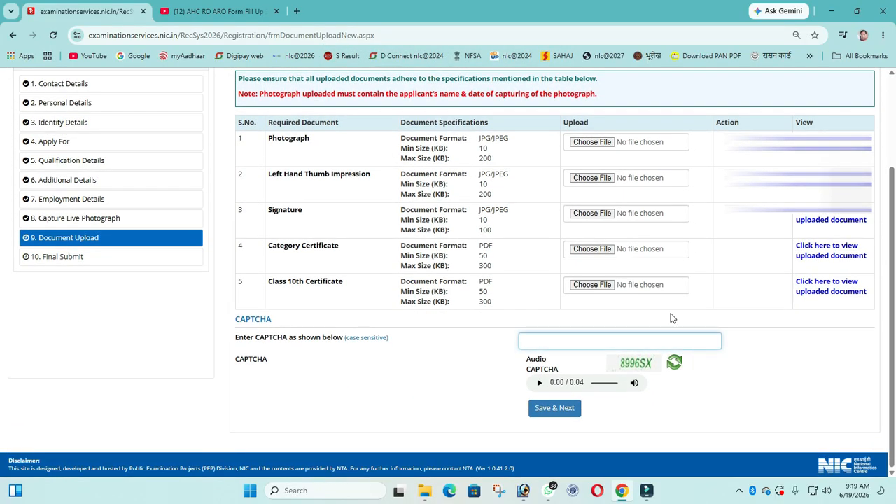
type("8996SX")
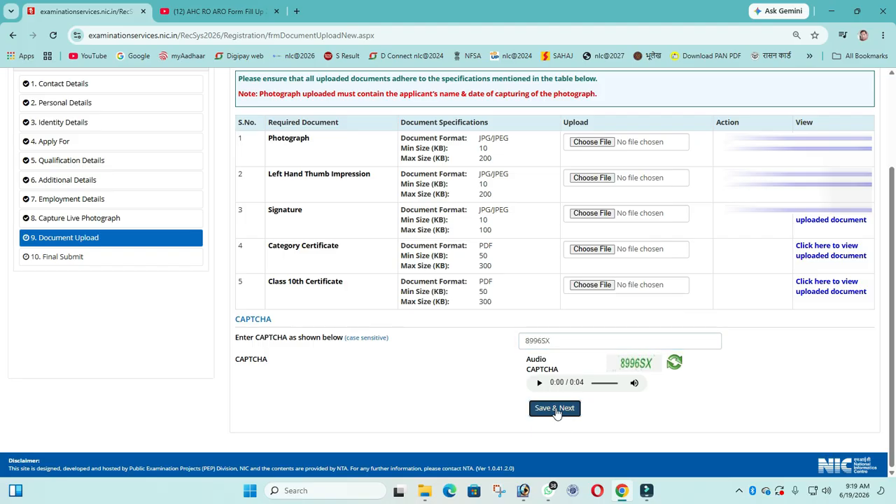
left_click(555, 408)
left_click(432, 291)
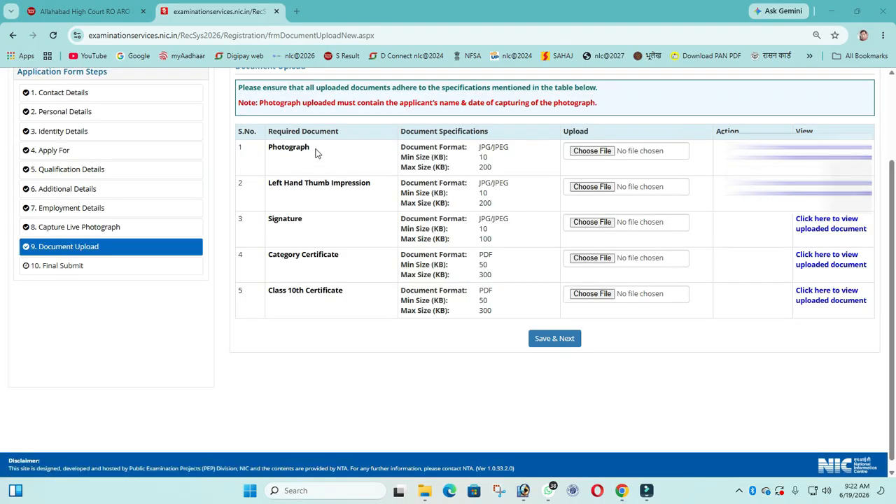
double_click(269, 153)
left_click(826, 153)
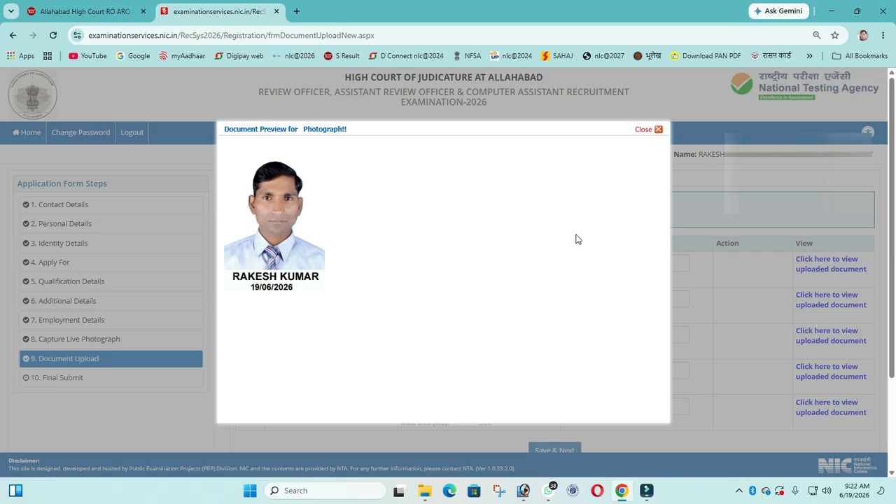
Step: Close the photograph preview and continue to the Final Submit review page
left_click(648, 131)
scroll(571, 377, "down", 2)
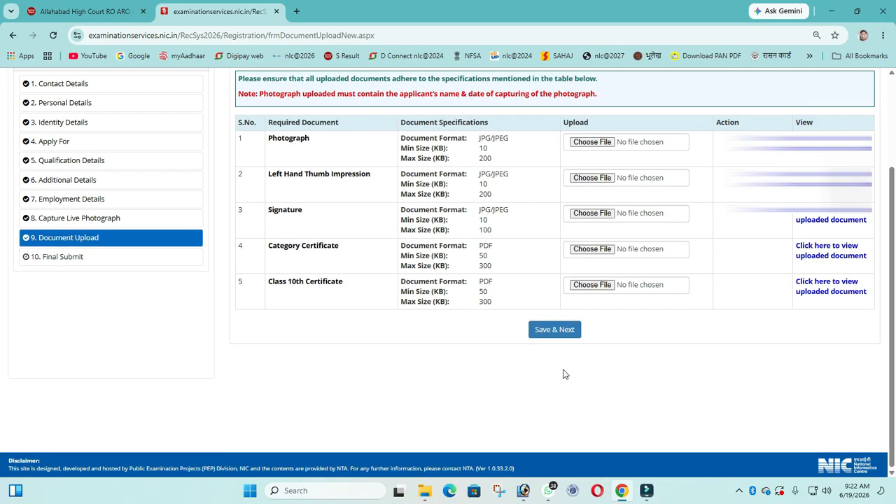
left_click(554, 329)
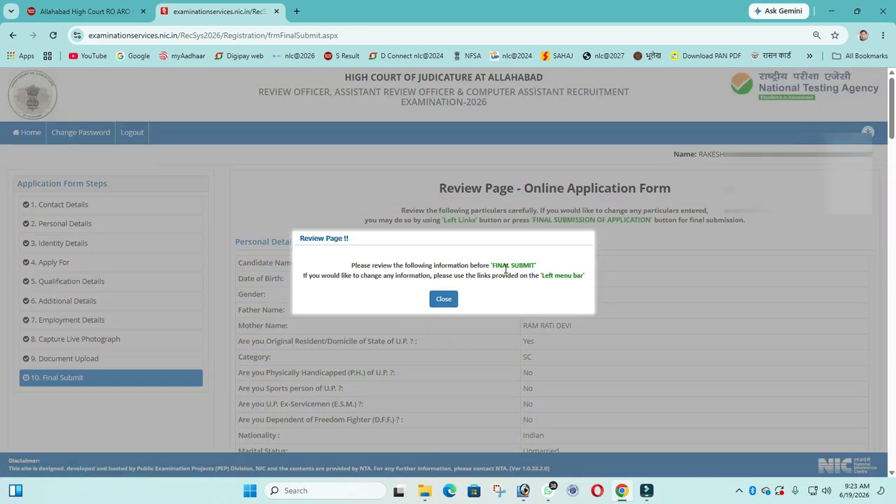
Step: Dismiss the review reminder and tick the verified boxes for personal and apply-for details
left_click_drag(492, 264, 546, 266)
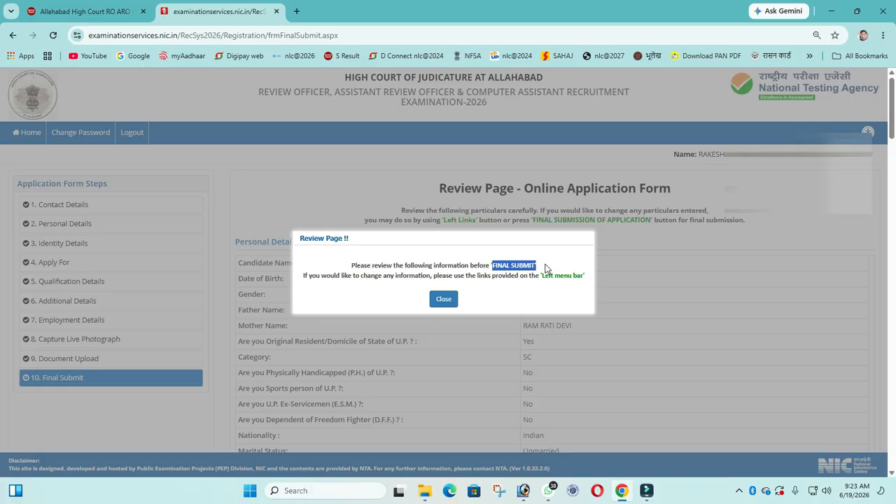
left_click(445, 300)
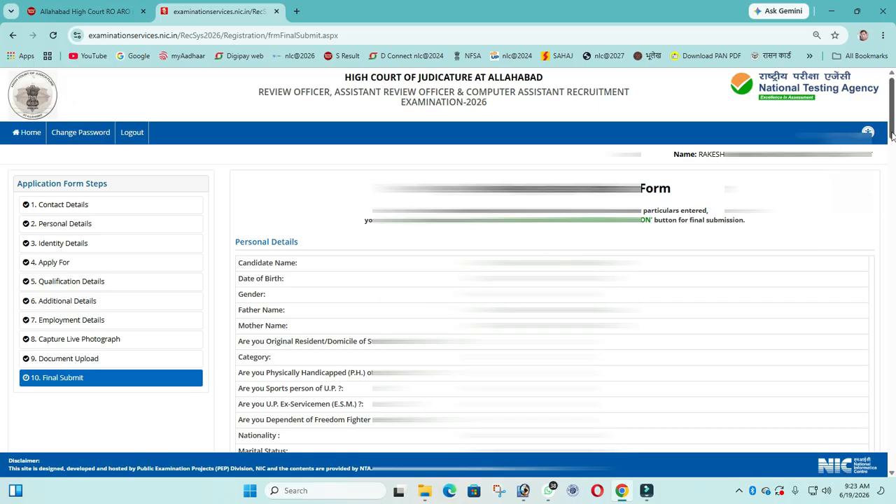
left_click(893, 159)
left_click_drag(893, 165, 893, 142)
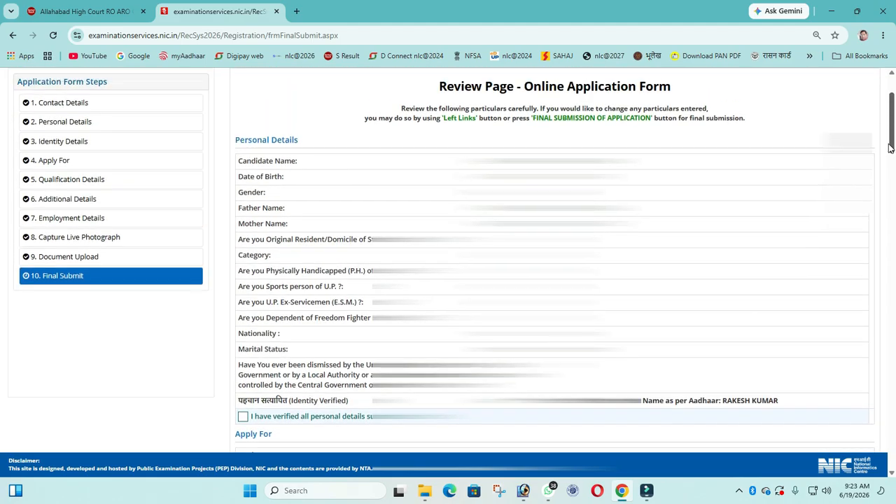
left_click_drag(241, 139, 317, 142)
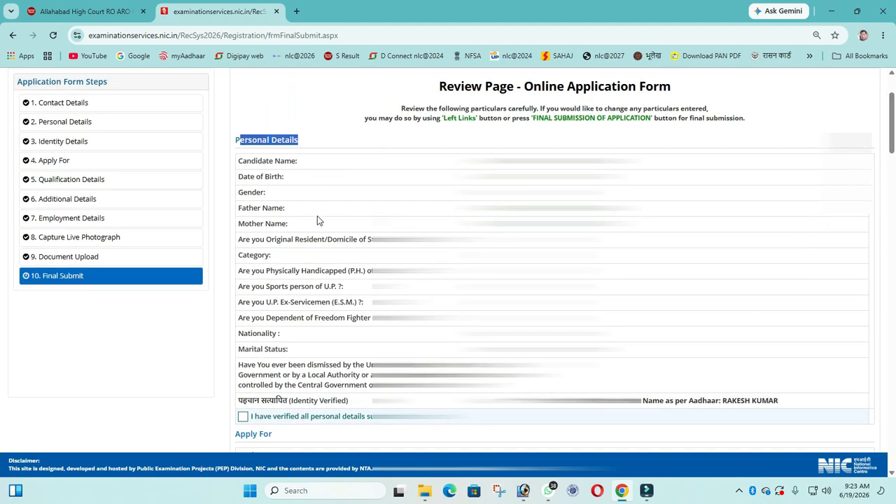
left_click(243, 417)
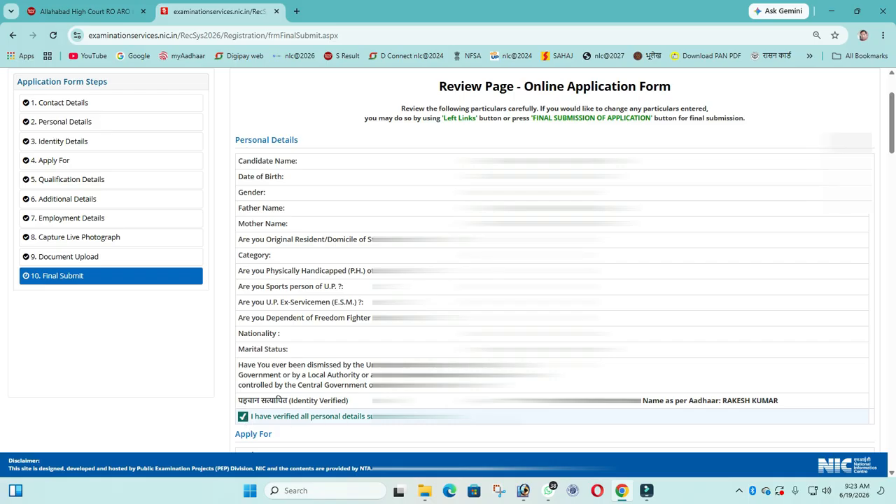
scroll(894, 187, "down", 4)
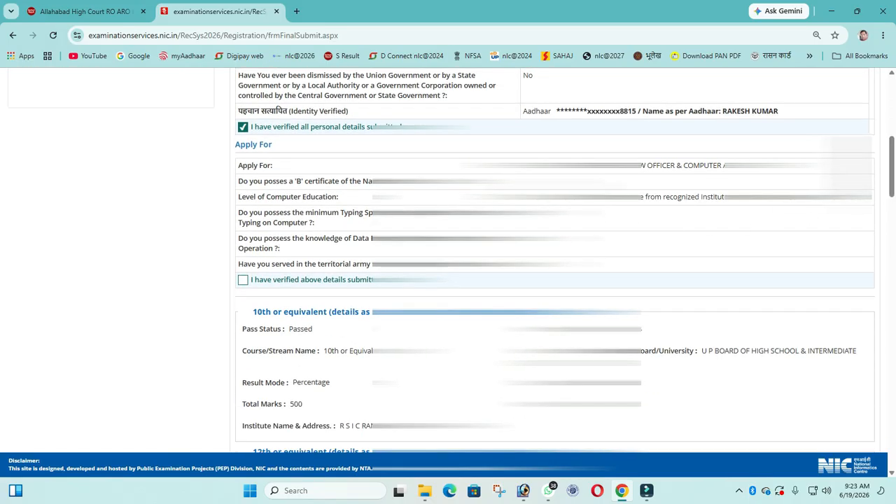
left_click(244, 281)
Step: Check the 10th and graduate education details, mark them verified, and scroll to the uploaded documents
scroll(892, 186, "down", 3)
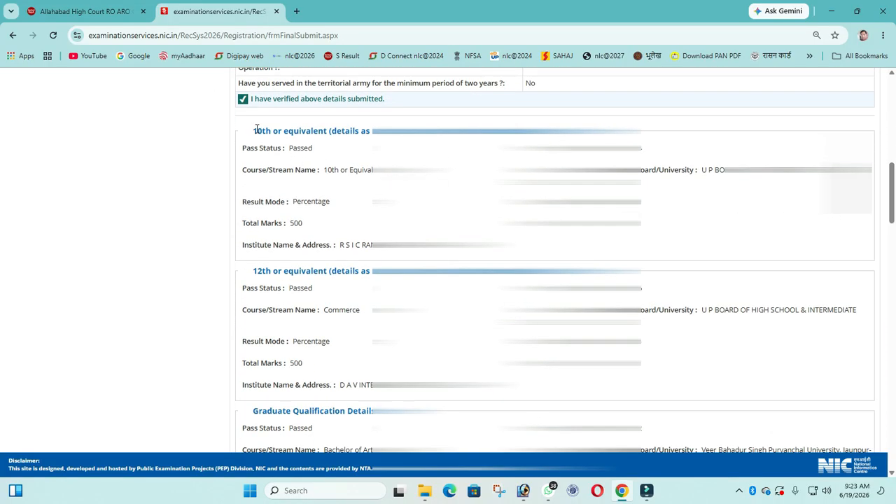
left_click_drag(254, 130, 360, 131)
left_click_drag(251, 271, 338, 271)
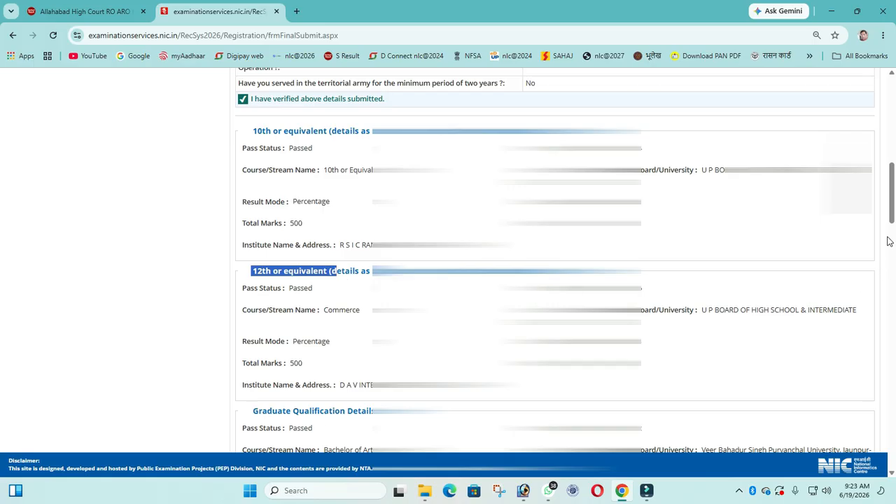
left_click_drag(892, 218, 892, 265)
left_click_drag(252, 95, 283, 95)
left_click_drag(376, 106, 376, 107)
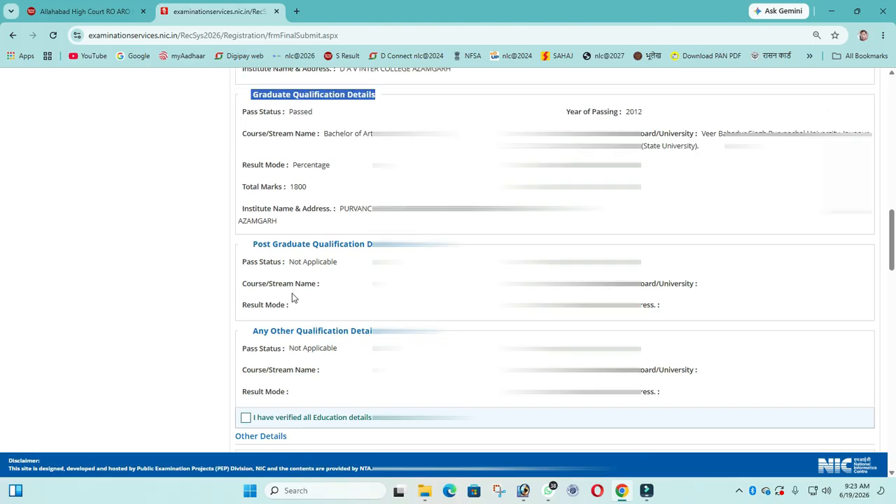
left_click(245, 418)
scroll(893, 234, "down", 10)
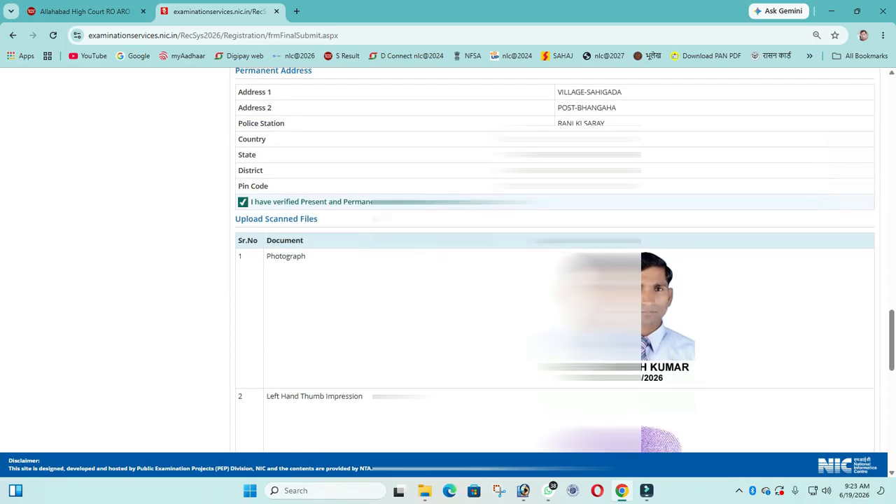
scroll(894, 315, "down", 3)
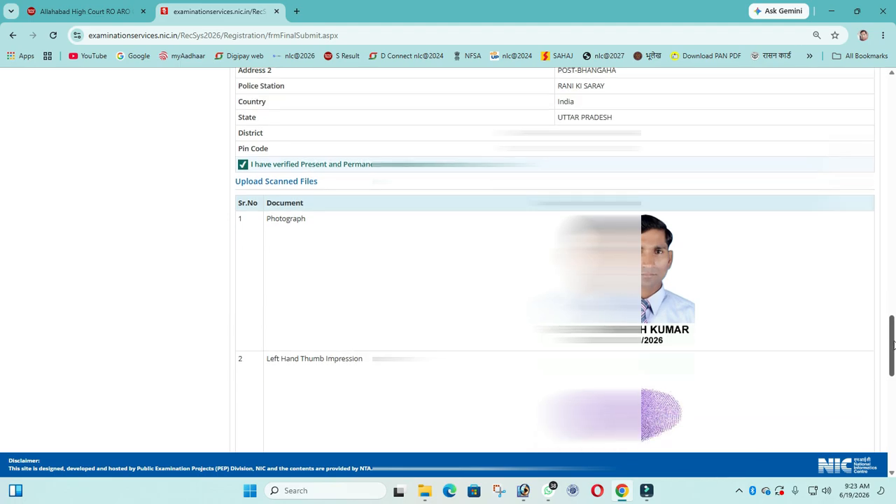
left_click_drag(893, 359, 882, 431)
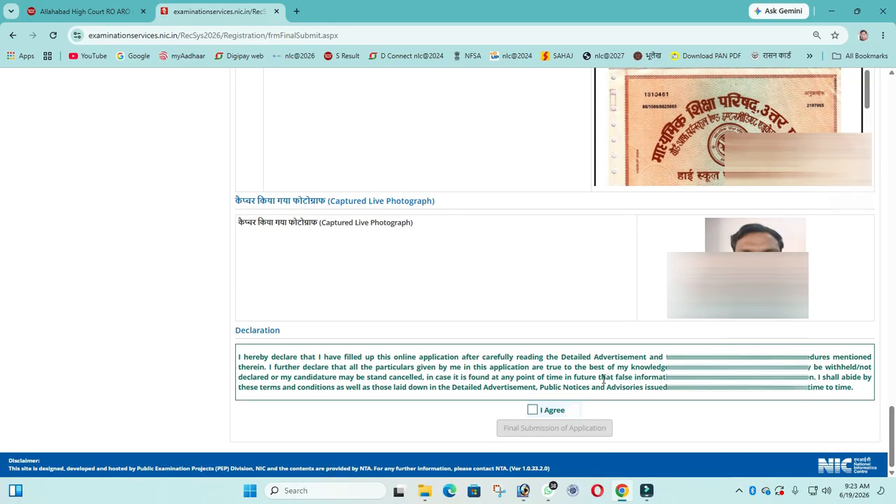
Step: Accept the declaration and confirm Final Submission of the application
left_click(532, 411)
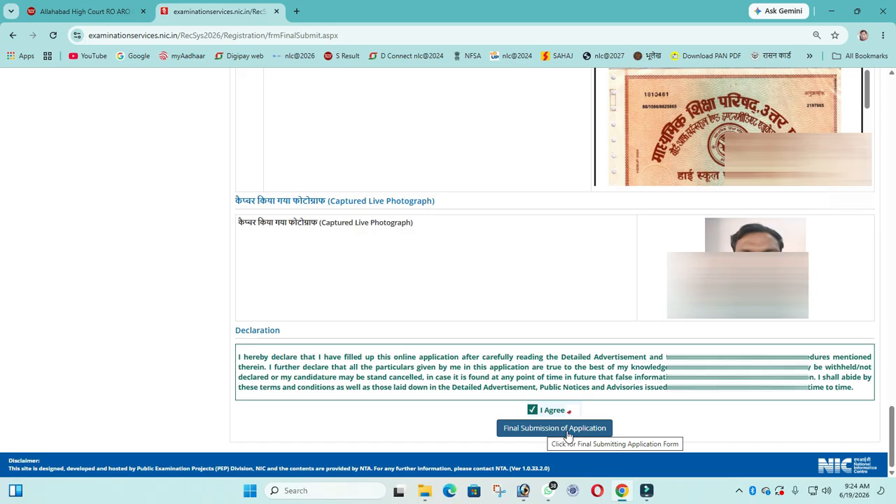
left_click(569, 432)
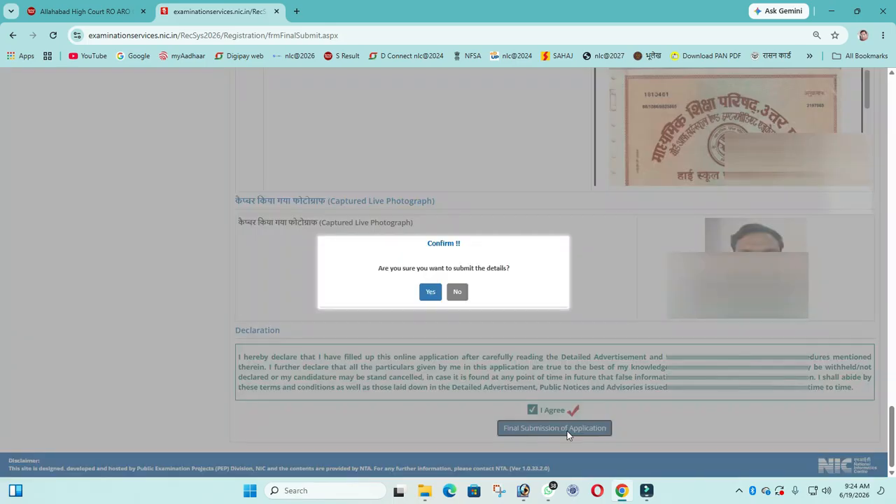
left_click(431, 292)
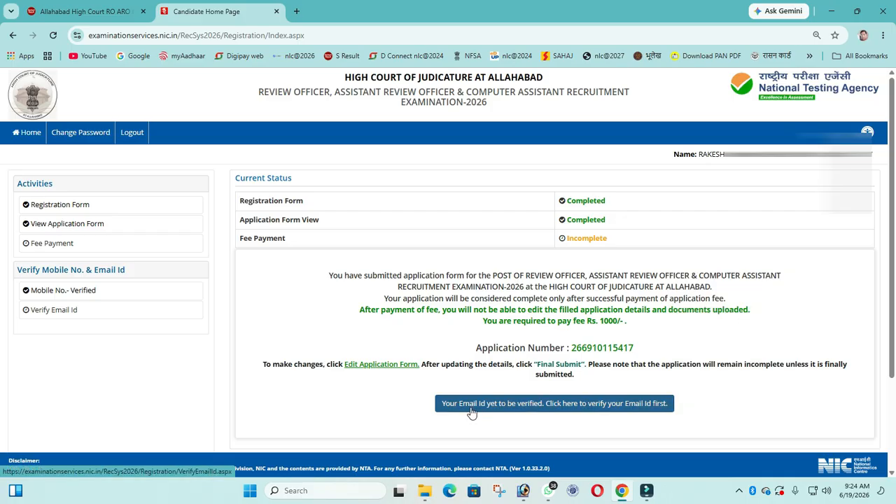
Step: Verify the registered email using CAPTCHA P86U06 and the one-time password from the email
left_click(560, 403)
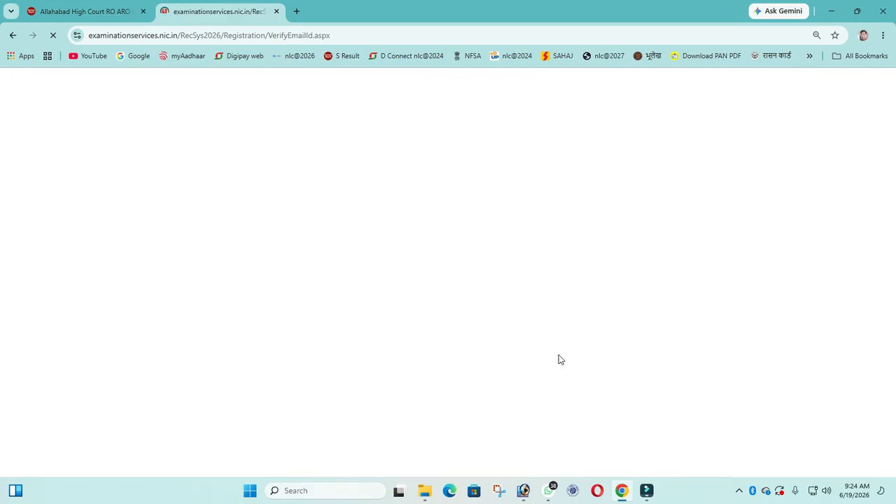
left_click(381, 224)
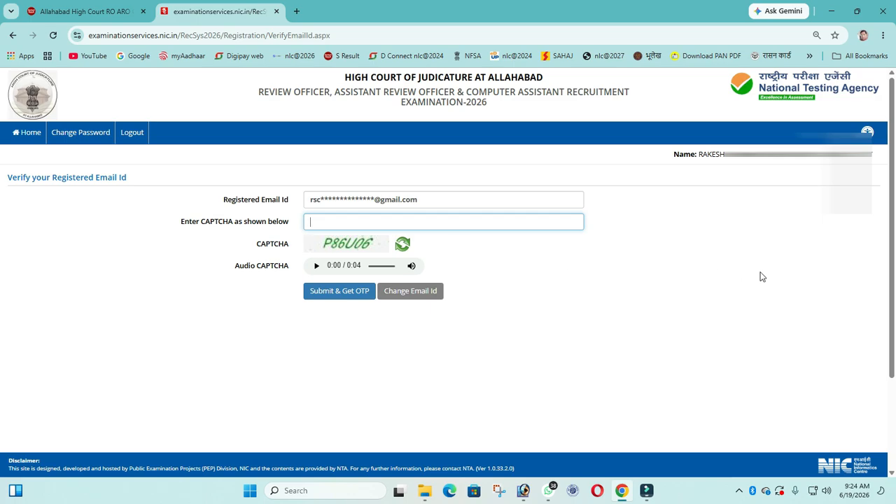
type("P86U06")
left_click(345, 296)
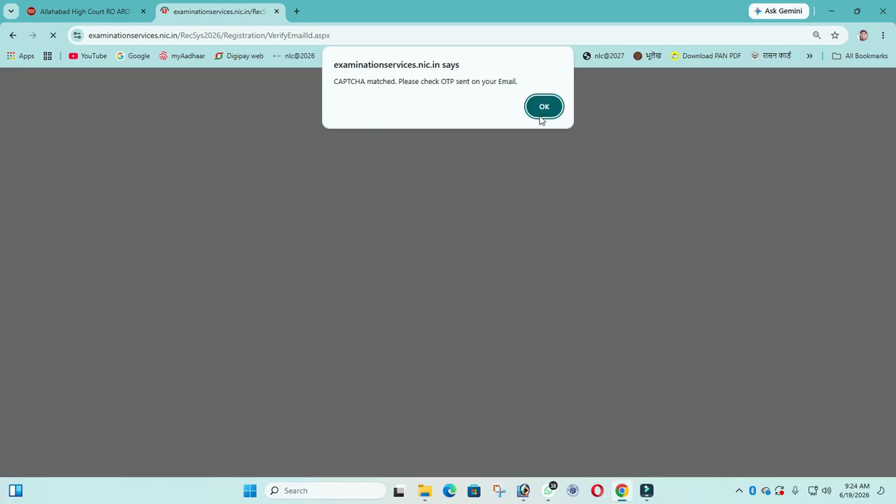
left_click(544, 106)
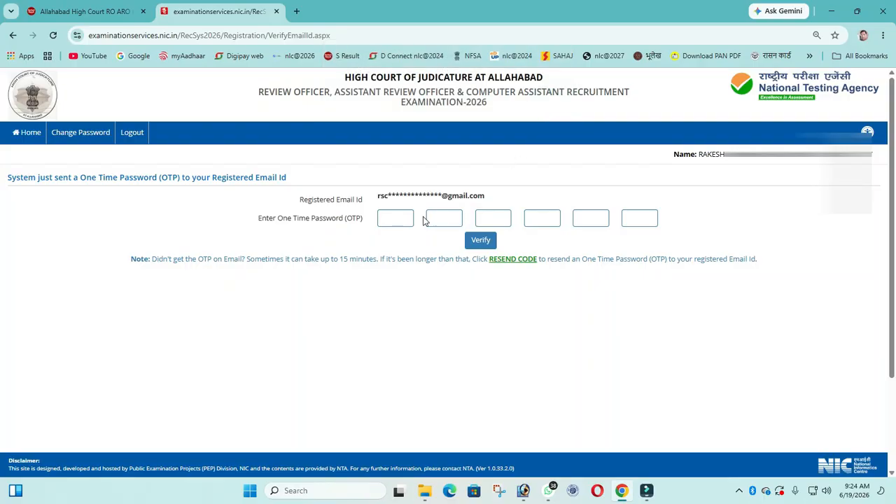
left_click(401, 216)
key("ctrl+v")
left_click(478, 242)
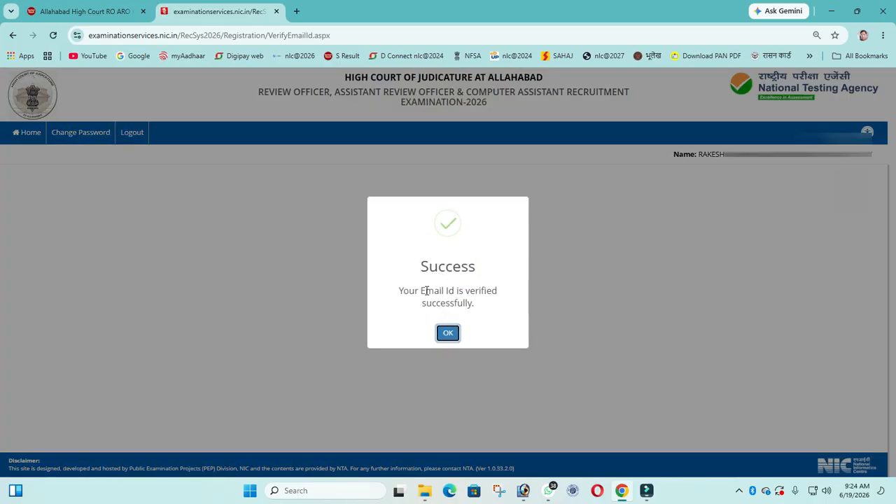
left_click(448, 333)
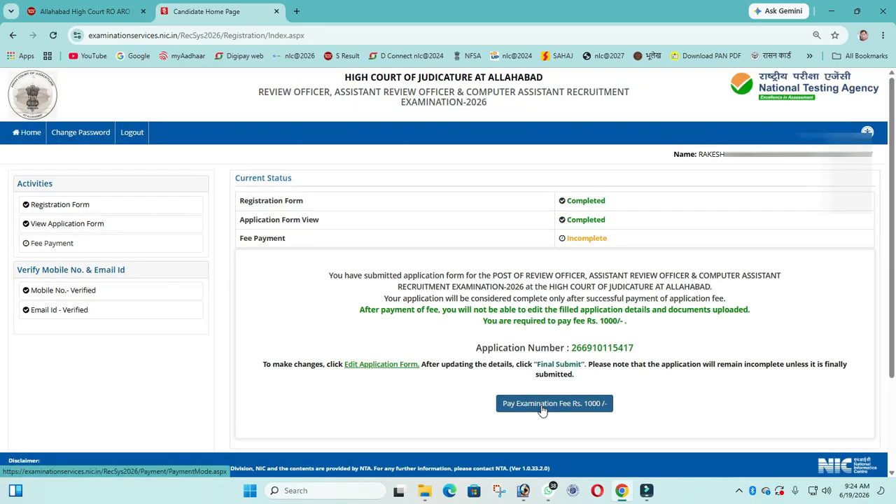
Step: Choose Online Payment for the Rs 1000 examination fee with SBI MOPS as the provider
left_click(542, 404)
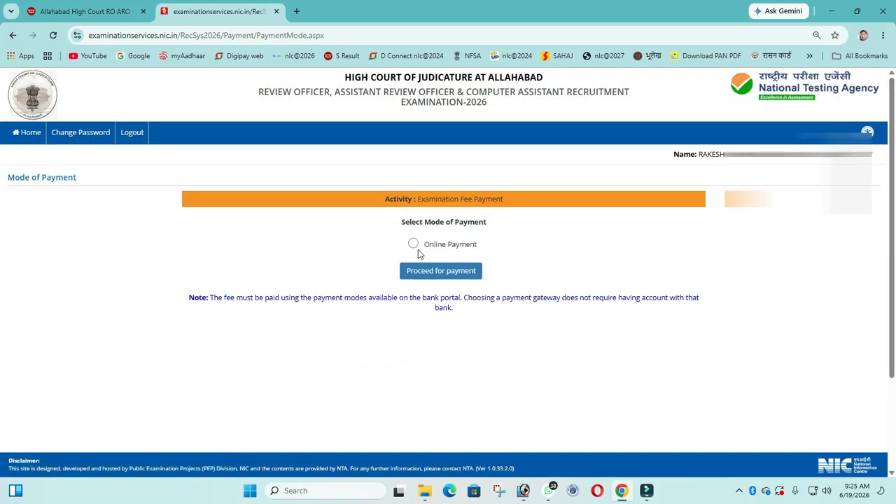
left_click(414, 244)
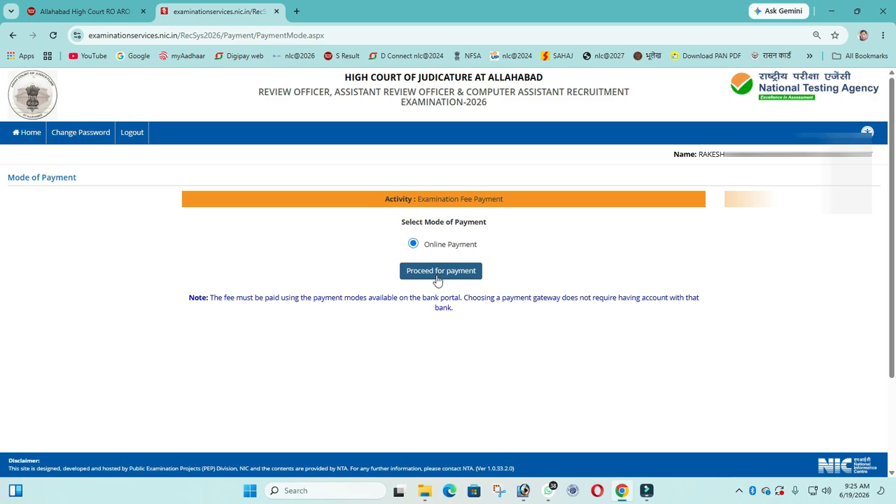
left_click(439, 279)
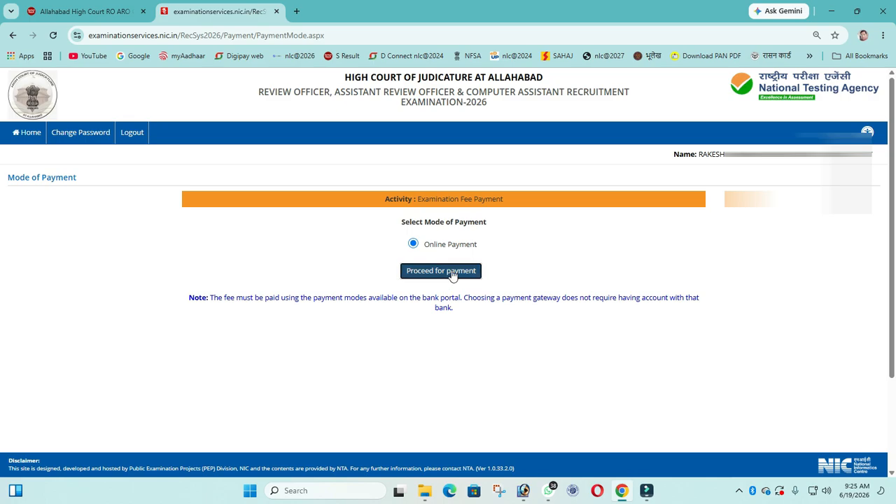
left_click(497, 109)
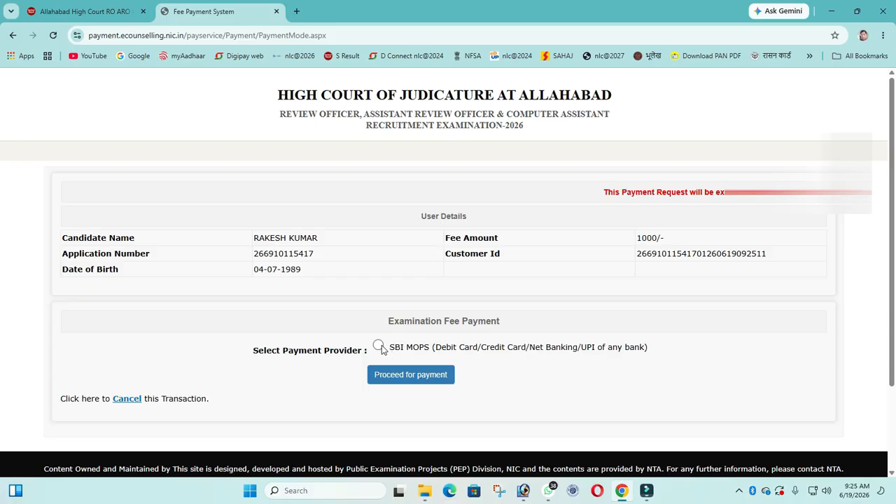
left_click(379, 347)
Step: Pay the Rs 1000 fee by UPI on SBI ePay Lite, skipping GSTIN details, using the QR code
left_click(409, 378)
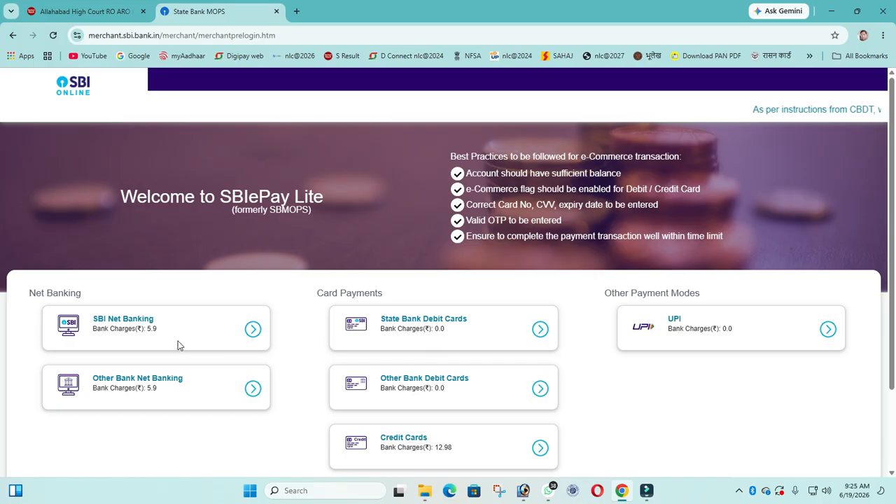
left_click_drag(272, 329, 455, 319)
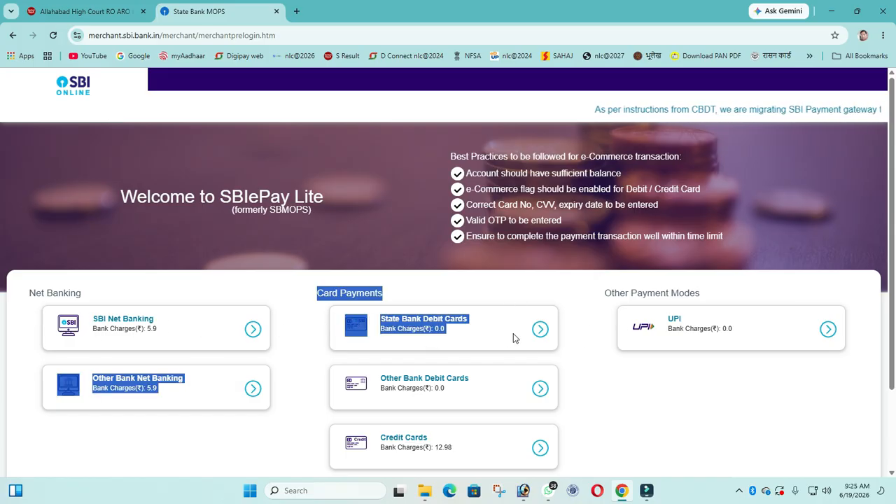
left_click(588, 359)
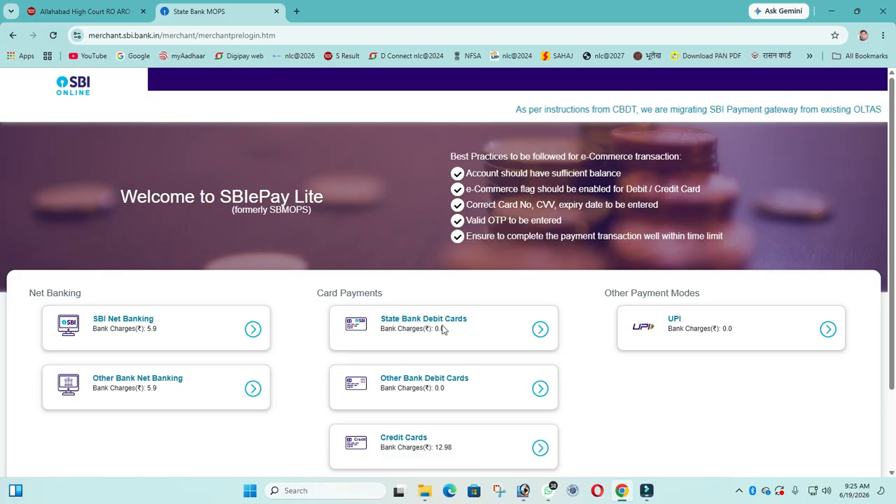
left_click(689, 334)
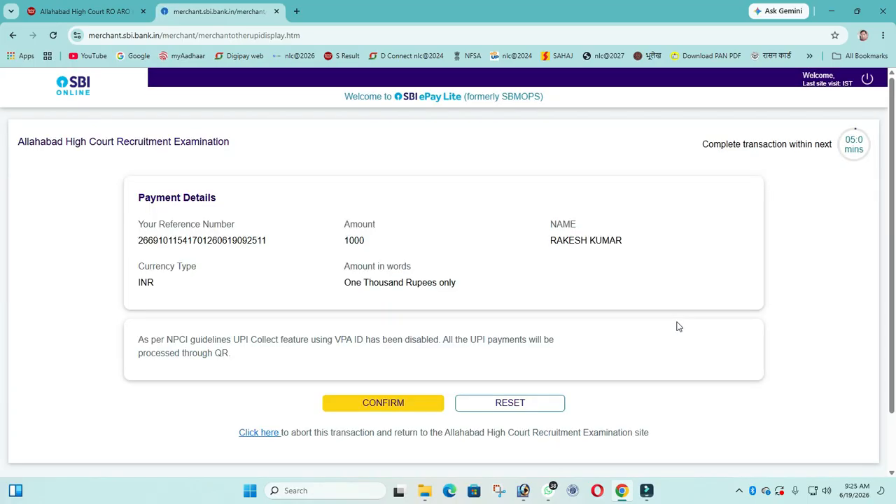
left_click(384, 405)
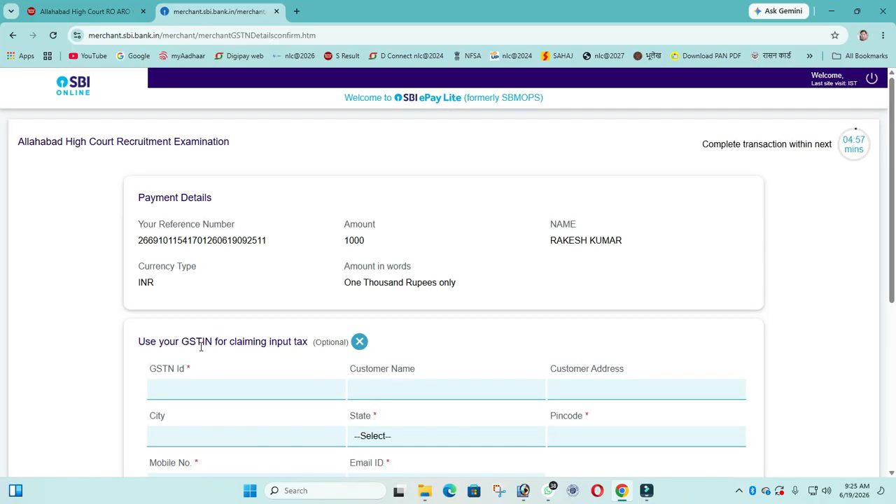
left_click_drag(187, 345, 291, 343)
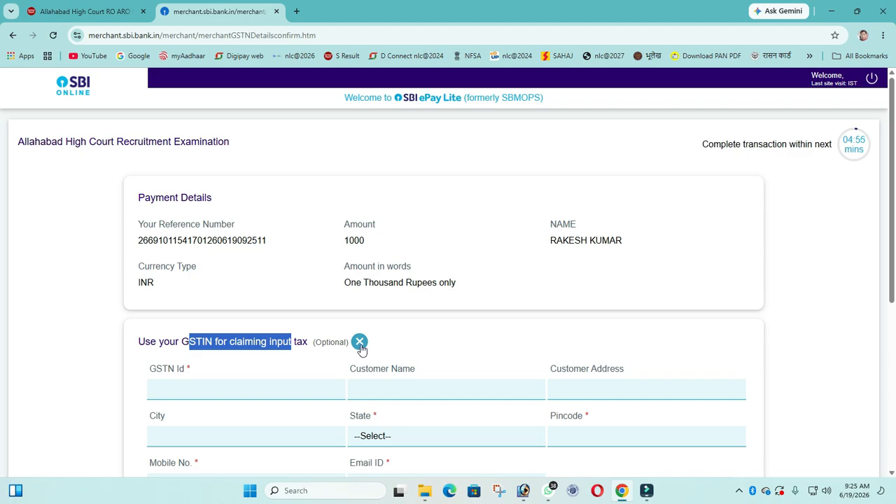
left_click(360, 343)
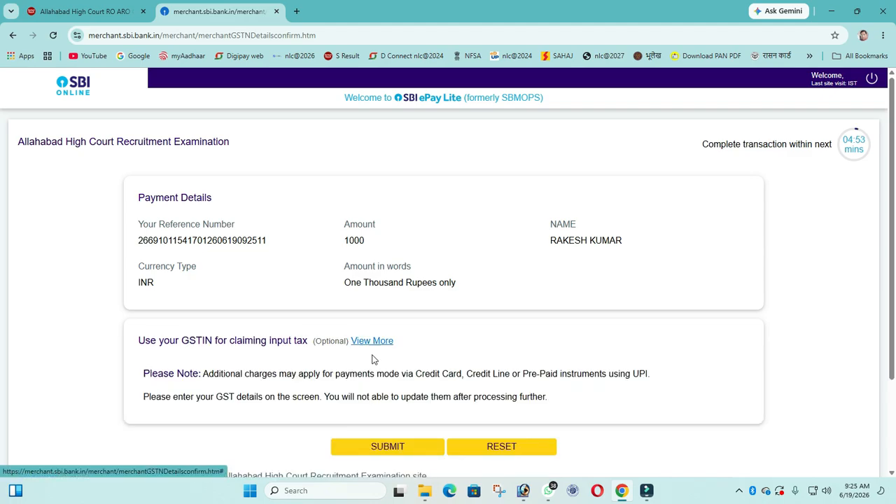
left_click(390, 446)
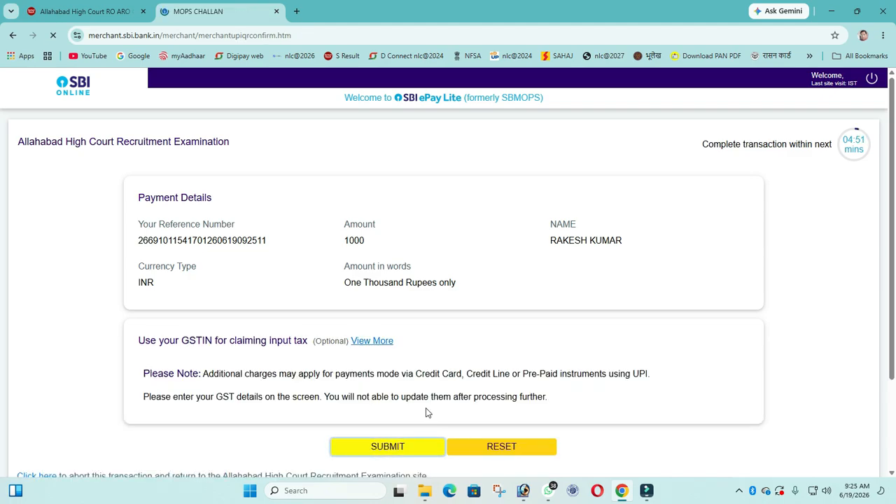
scroll(432, 355, "down", 3)
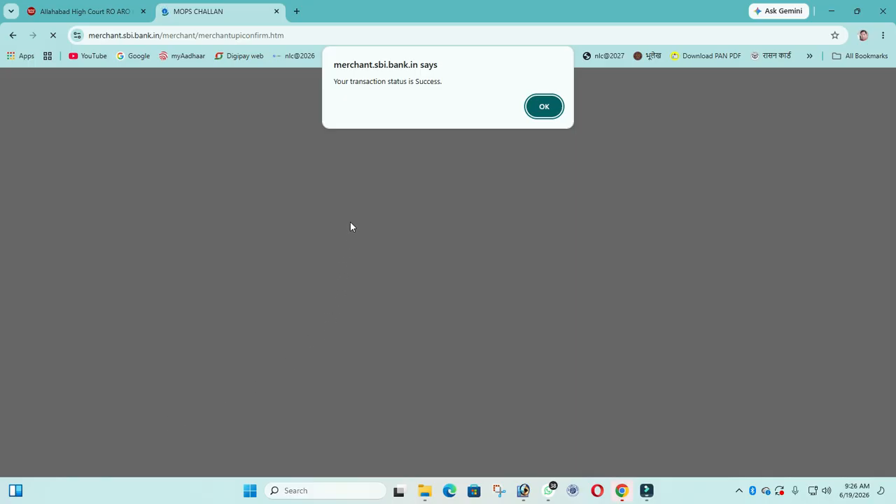
Step: Acknowledge the successful transaction and return to the portal home page showing all stages Completed
left_click(532, 108)
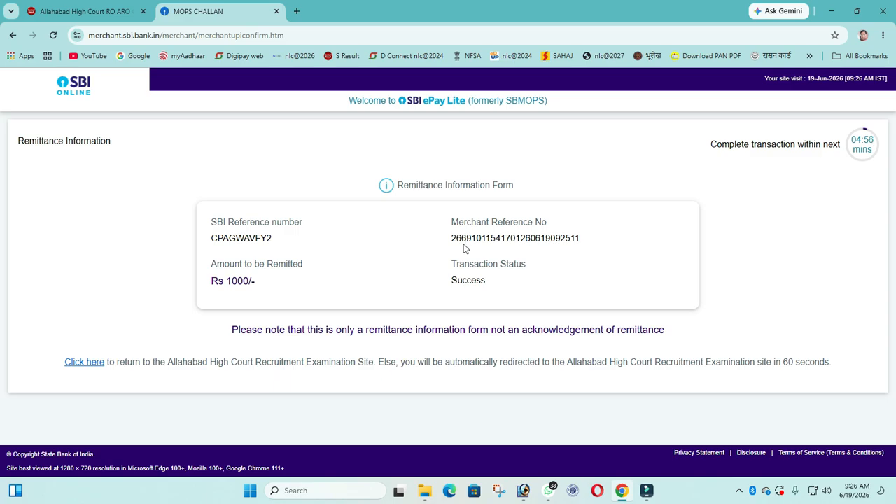
left_click_drag(711, 143, 821, 162)
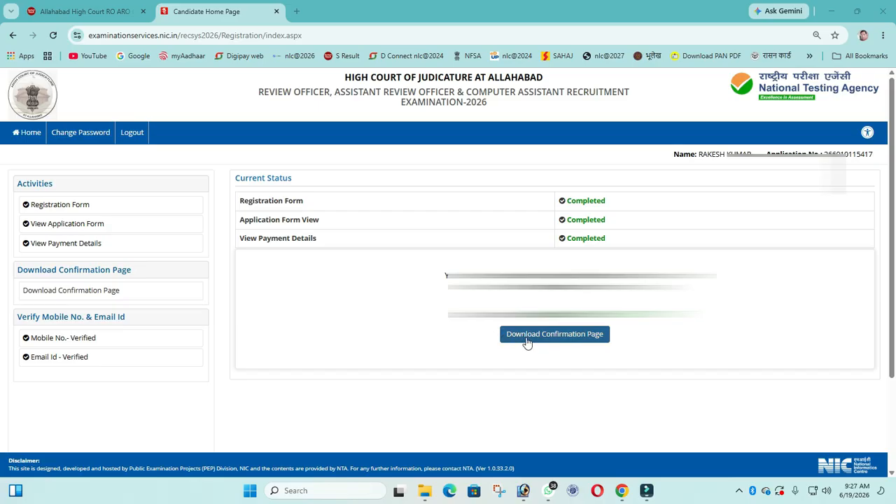
Step: From Download Confirmation Page, email the page to the registered address and save it as PDF
left_click(560, 340)
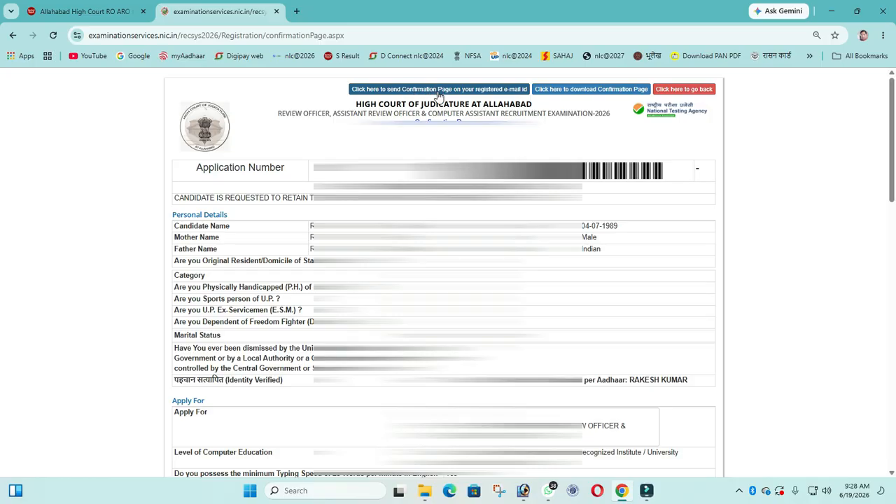
left_click(448, 91)
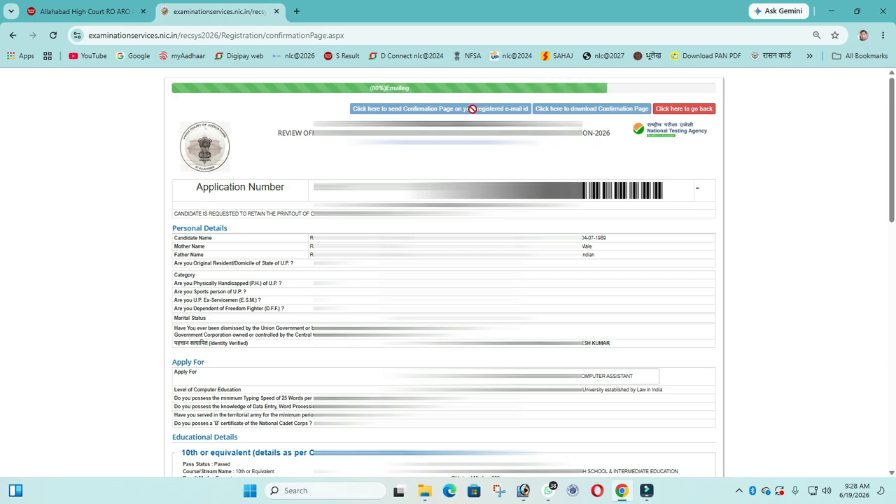
left_click(579, 111)
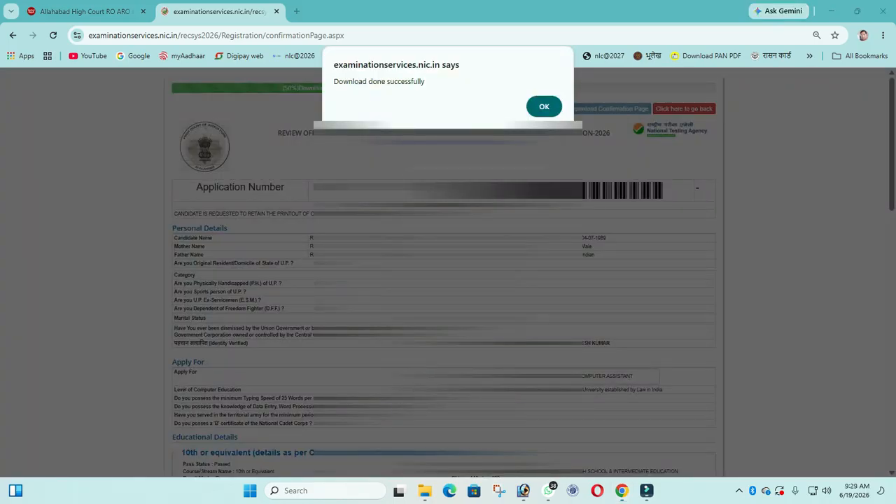
left_click(544, 107)
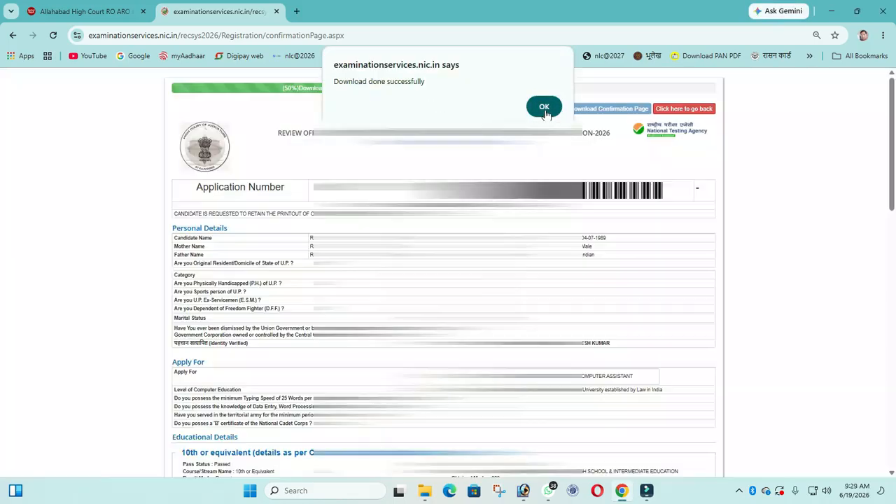
Step: Open the downloaded ConfirmationPage PDF from Chrome's download bubble
left_click(712, 70)
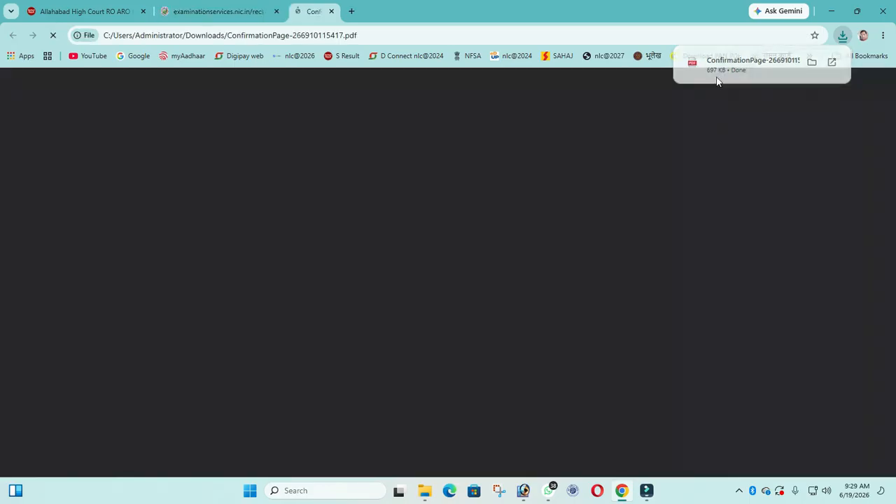